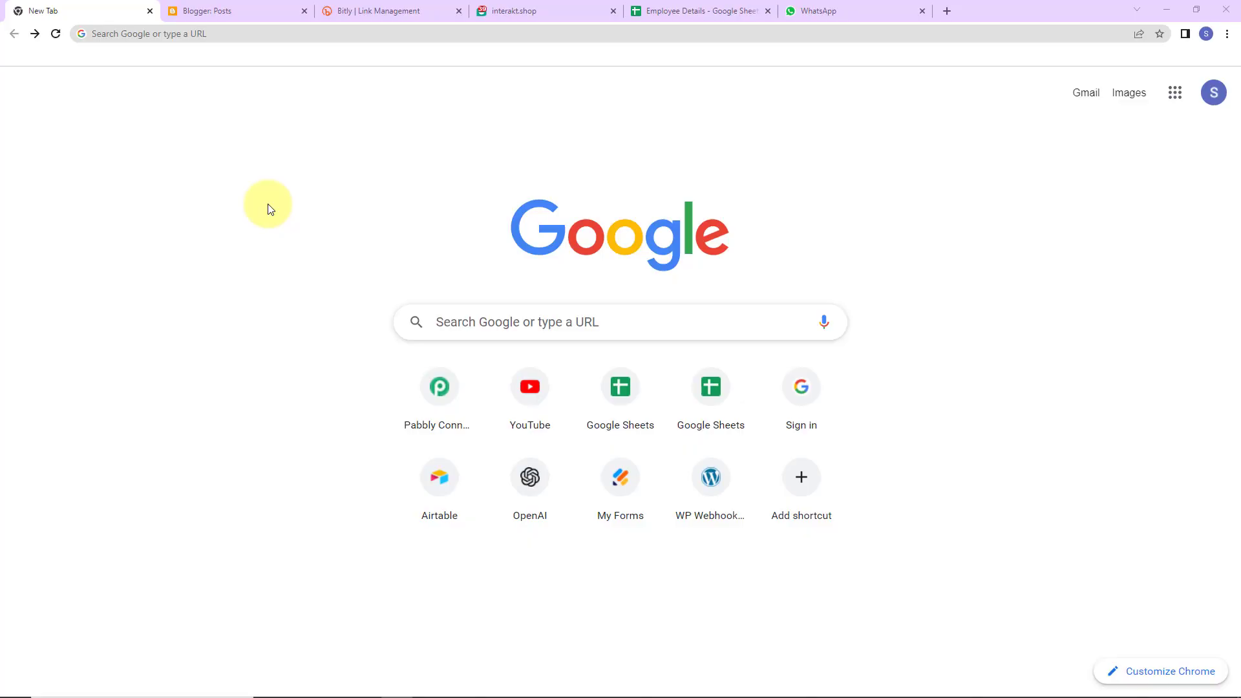
# - Open the Pabbly Connect website, sign in to the account, and access the Pabbly Connect dashboard
pyautogui.click(156, 33)
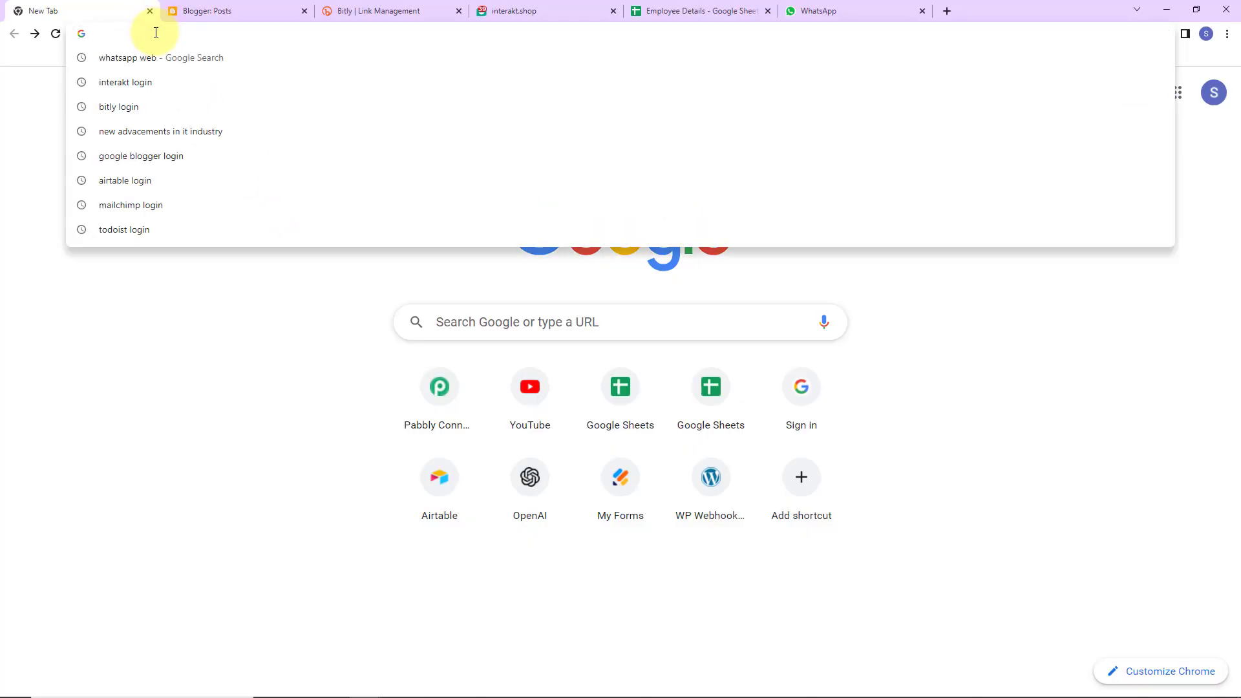
pyautogui.write('pa')
pyautogui.press('Return')
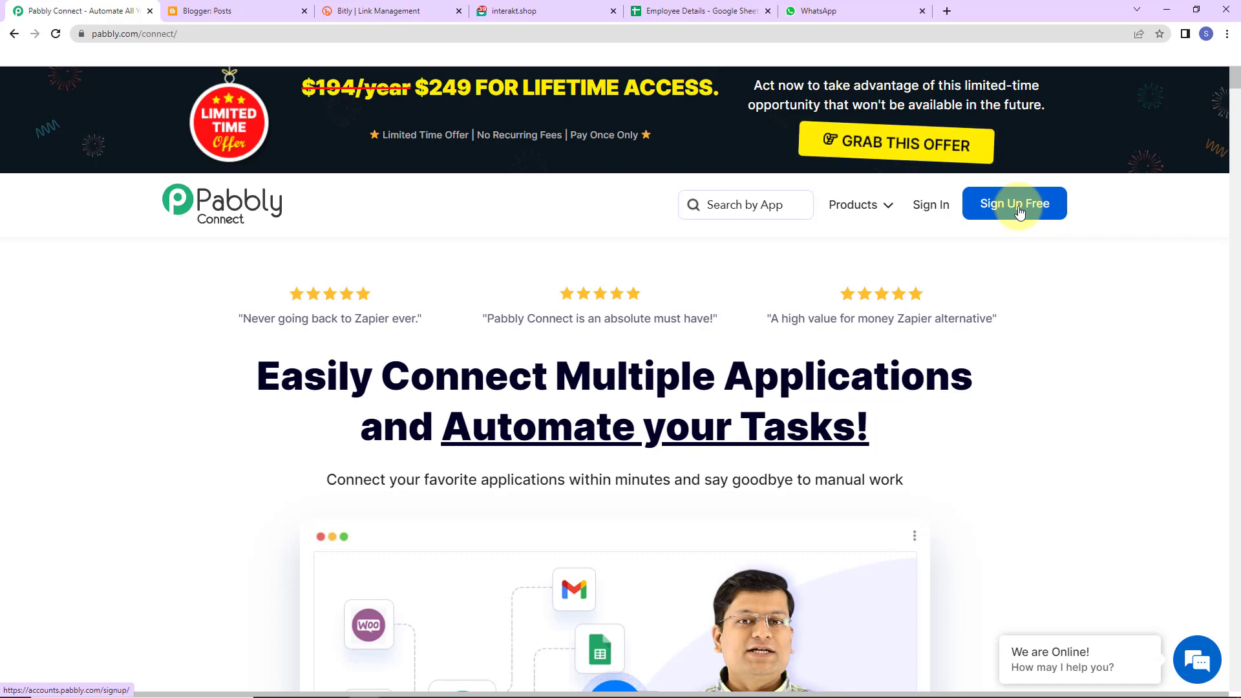
pyautogui.click(937, 212)
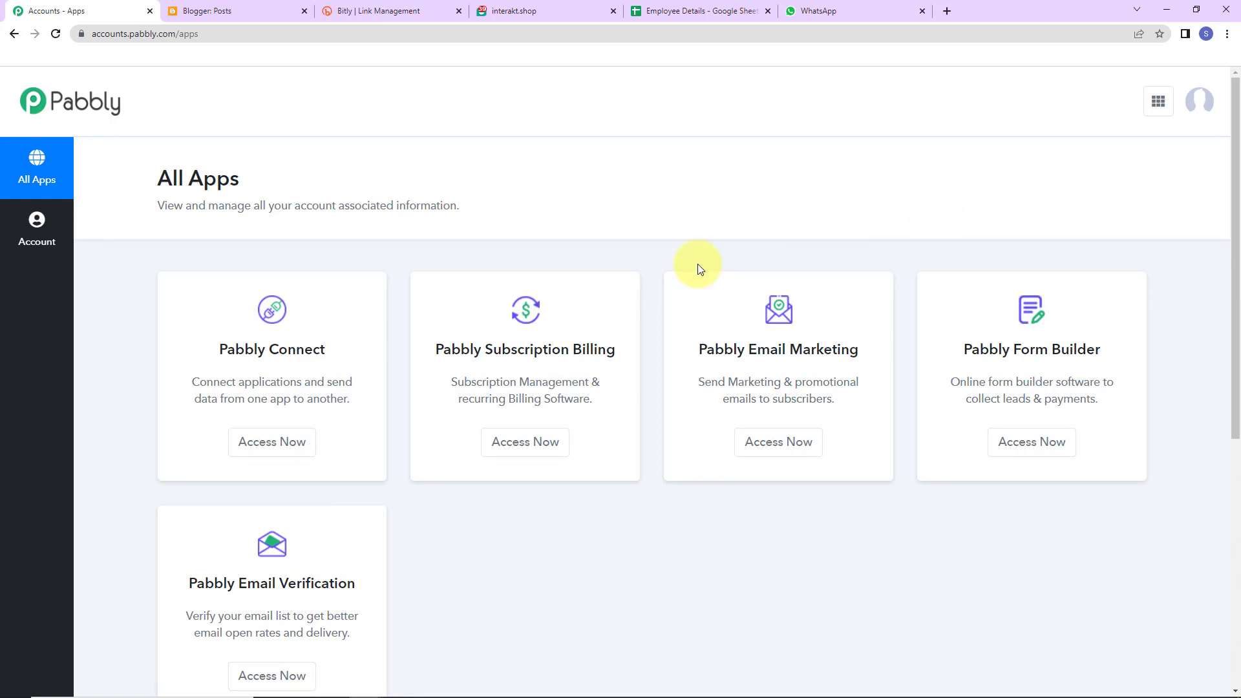
pyautogui.click(278, 442)
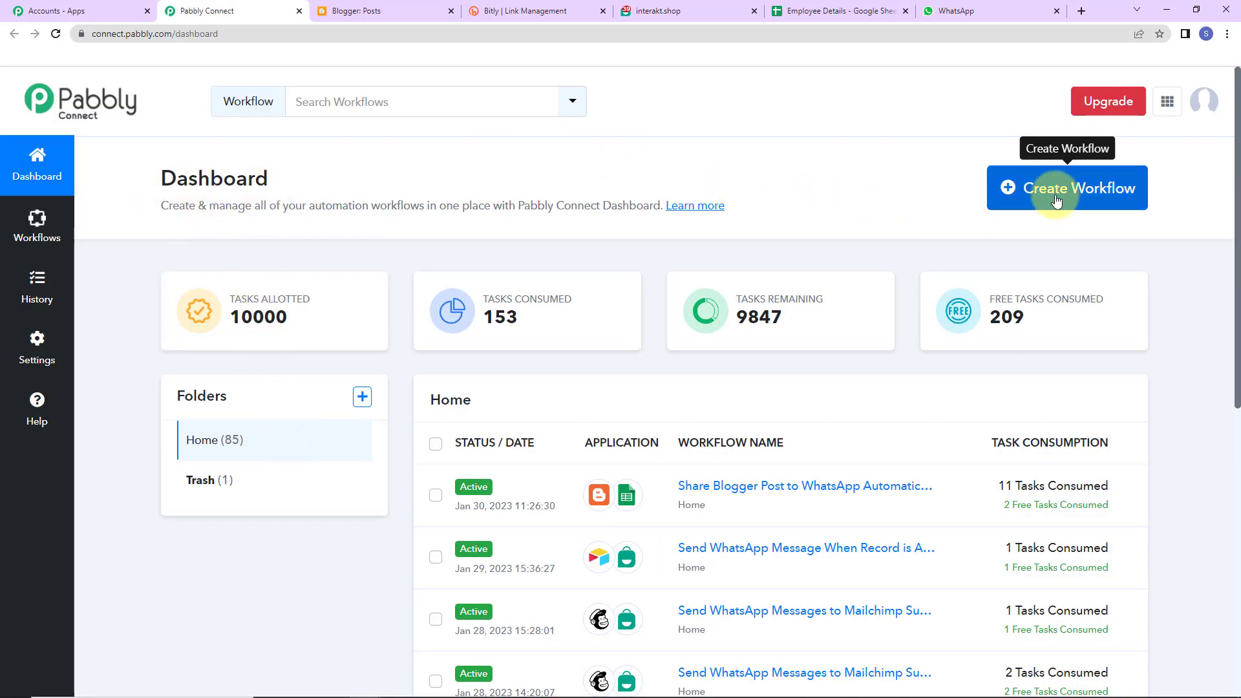
# - Create a workflow named "Share Blogger Post to WhatsApp Automatically"
pyautogui.click(1105, 189)
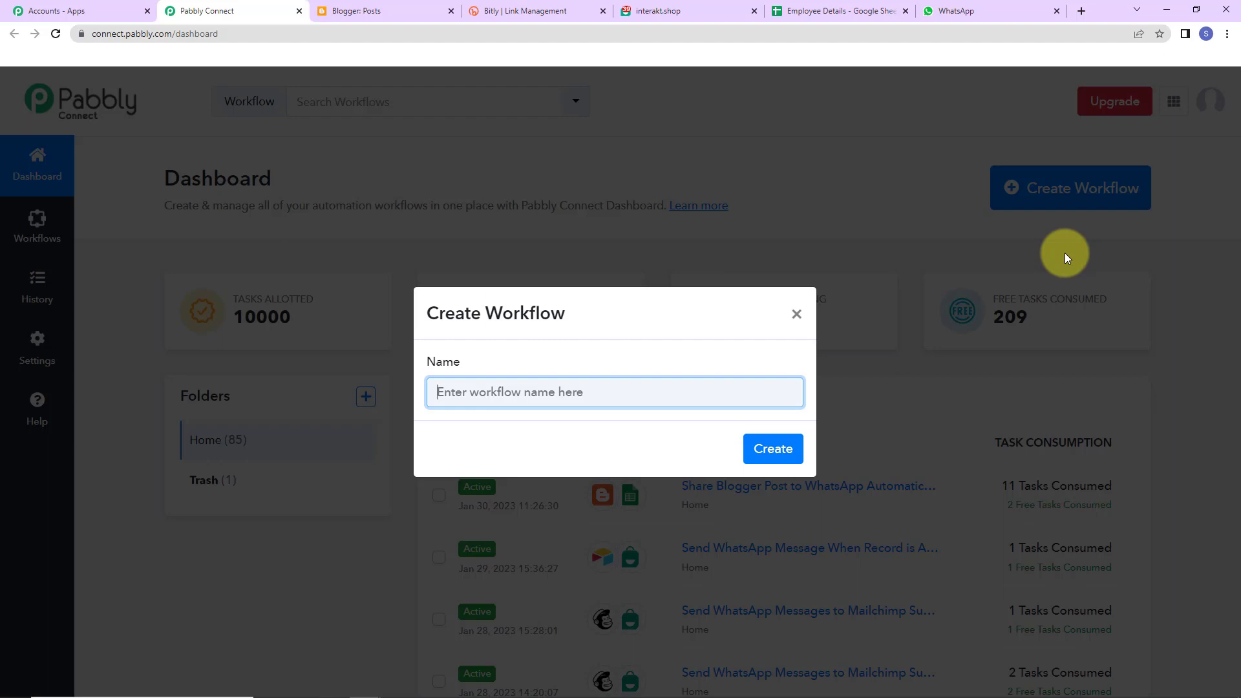
pyautogui.write('Share Blogger Post to WhatsApp Automatically')
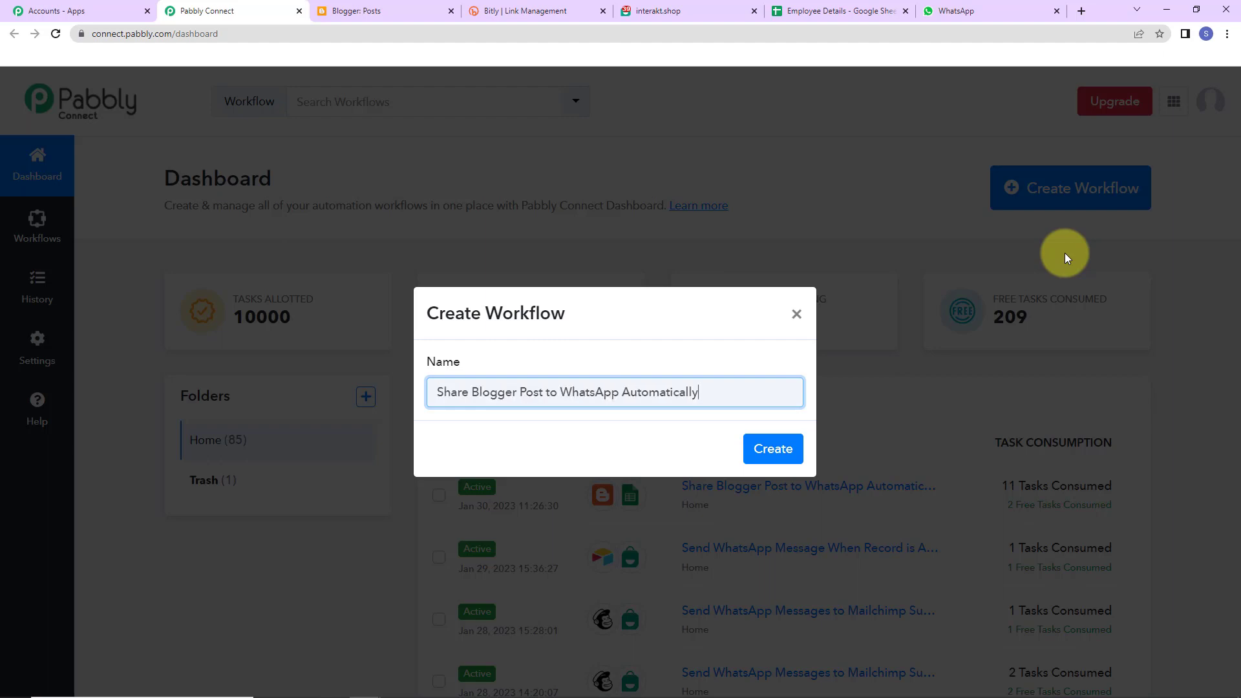
pyautogui.click(775, 449)
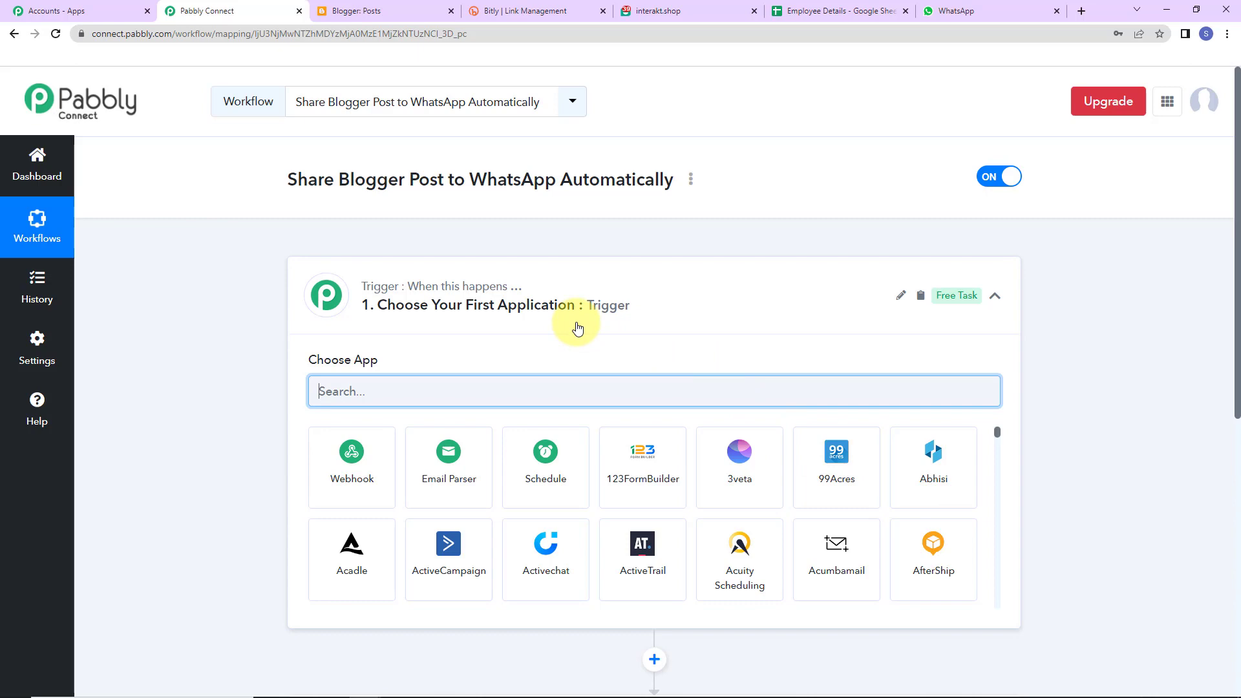
# - Set the workflow's trigger to Google Blogger with the New Post Added event
pyautogui.scroll(-5, 576, 330)
pyautogui.scroll(3, 614, 486)
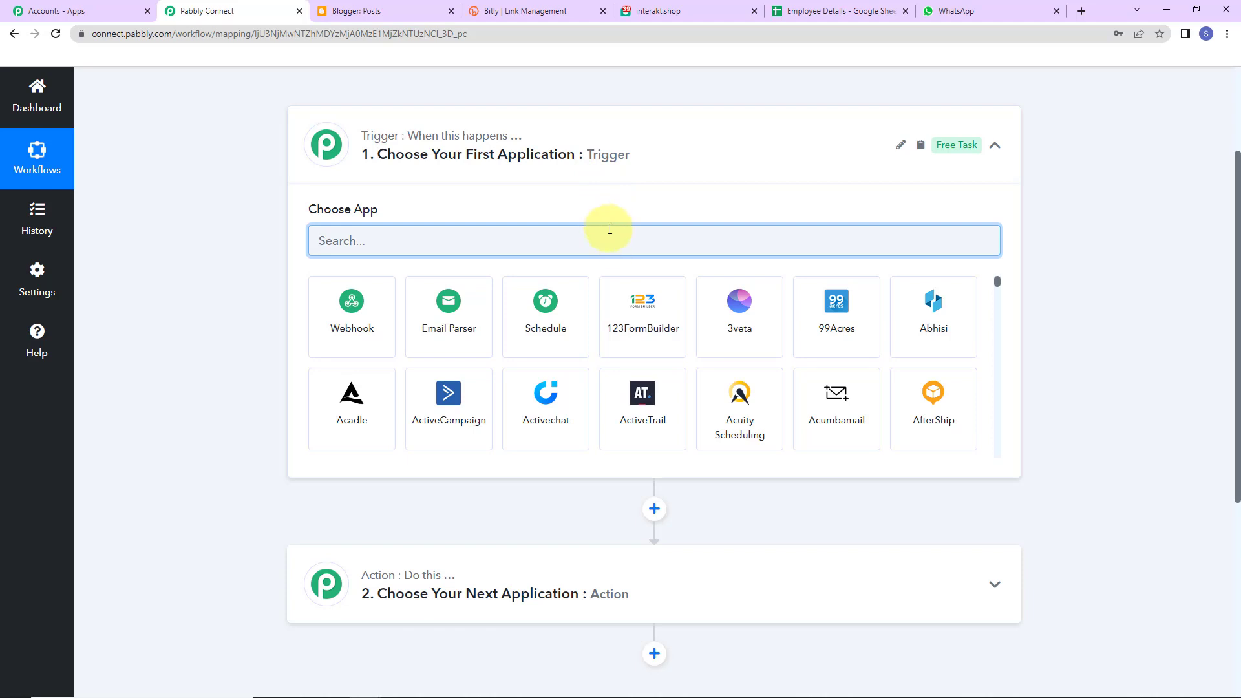
pyautogui.write('google')
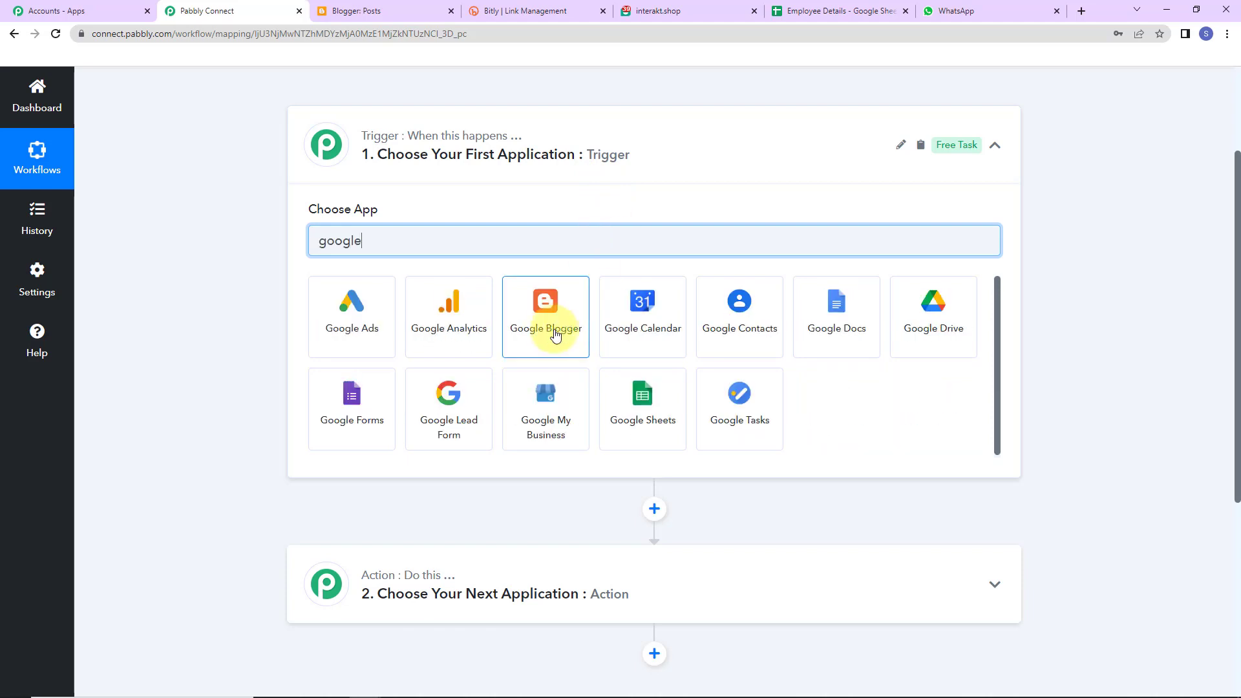
pyautogui.click(552, 335)
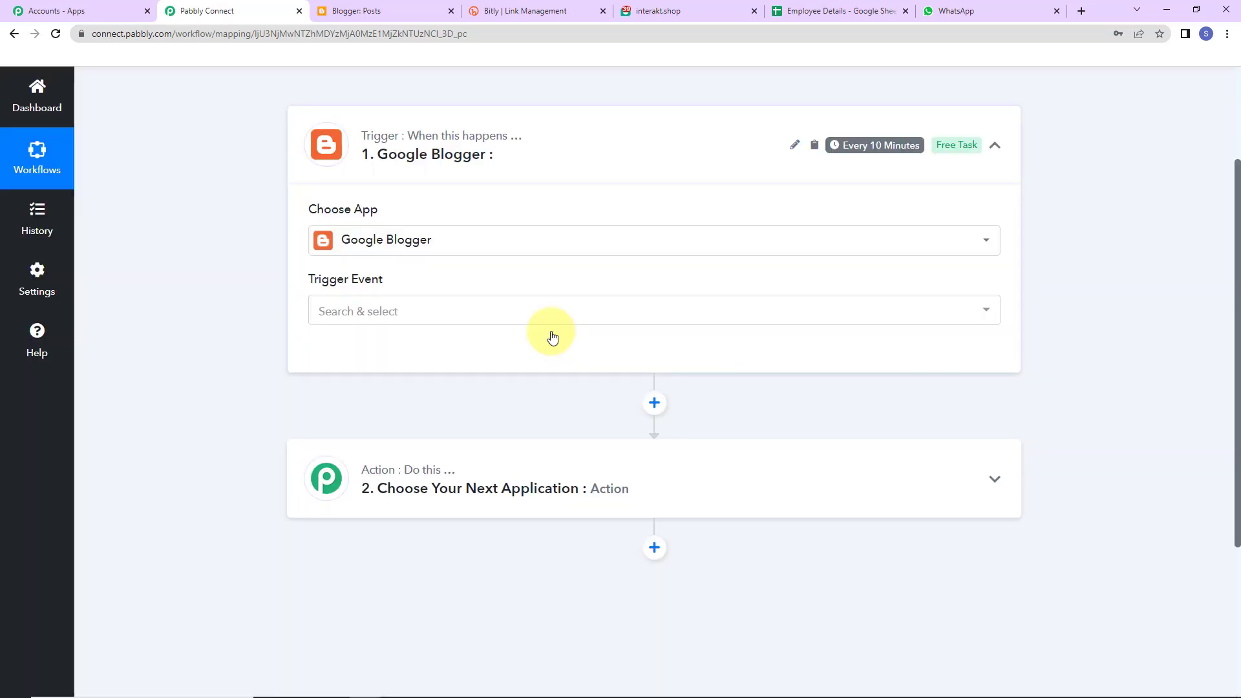
pyautogui.click(375, 313)
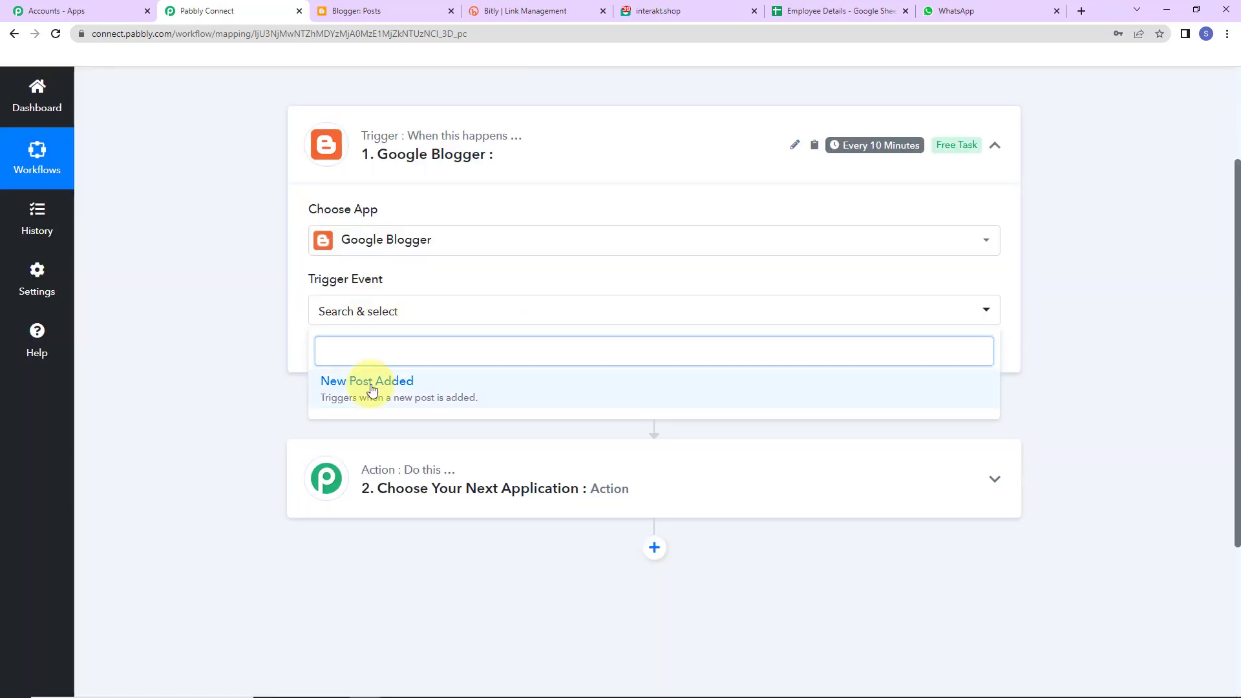
pyautogui.click(369, 384)
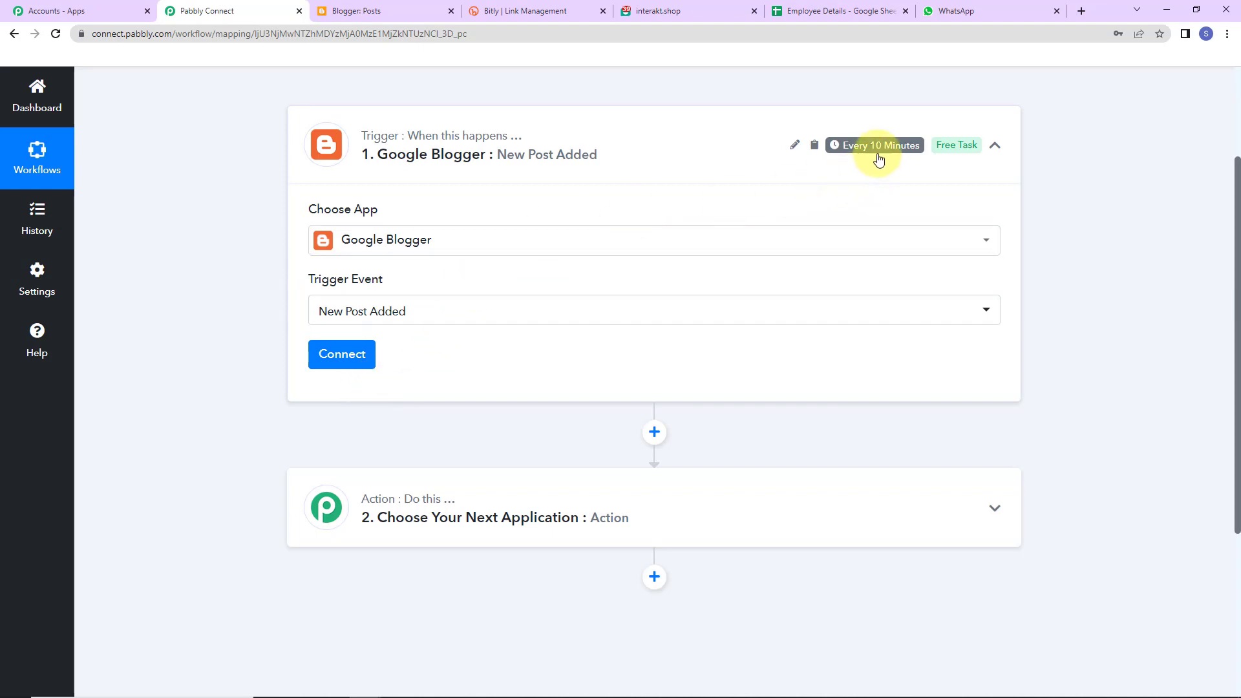
pyautogui.moveTo(878, 152)
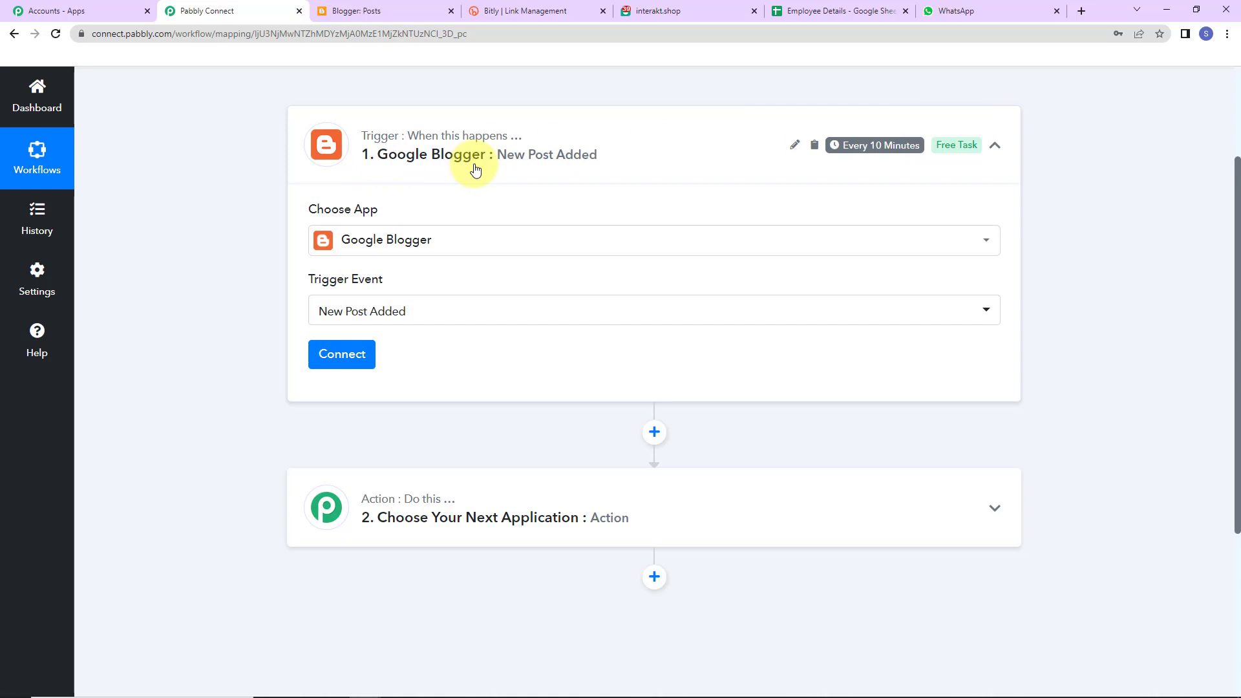
# - Add a new Google Blogger connection to the trigger by signing in with the Pabbly Google account and allowing access
pyautogui.click(325, 353)
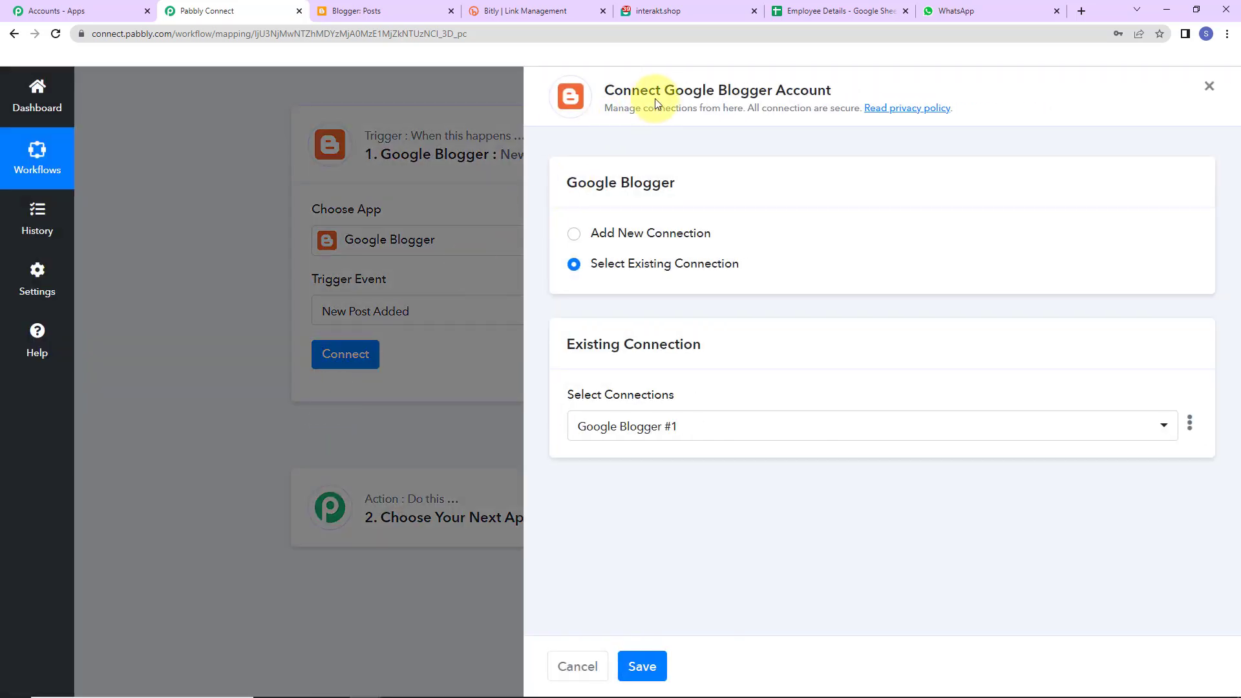
pyautogui.moveTo(665, 94); pyautogui.dragTo(850, 95)
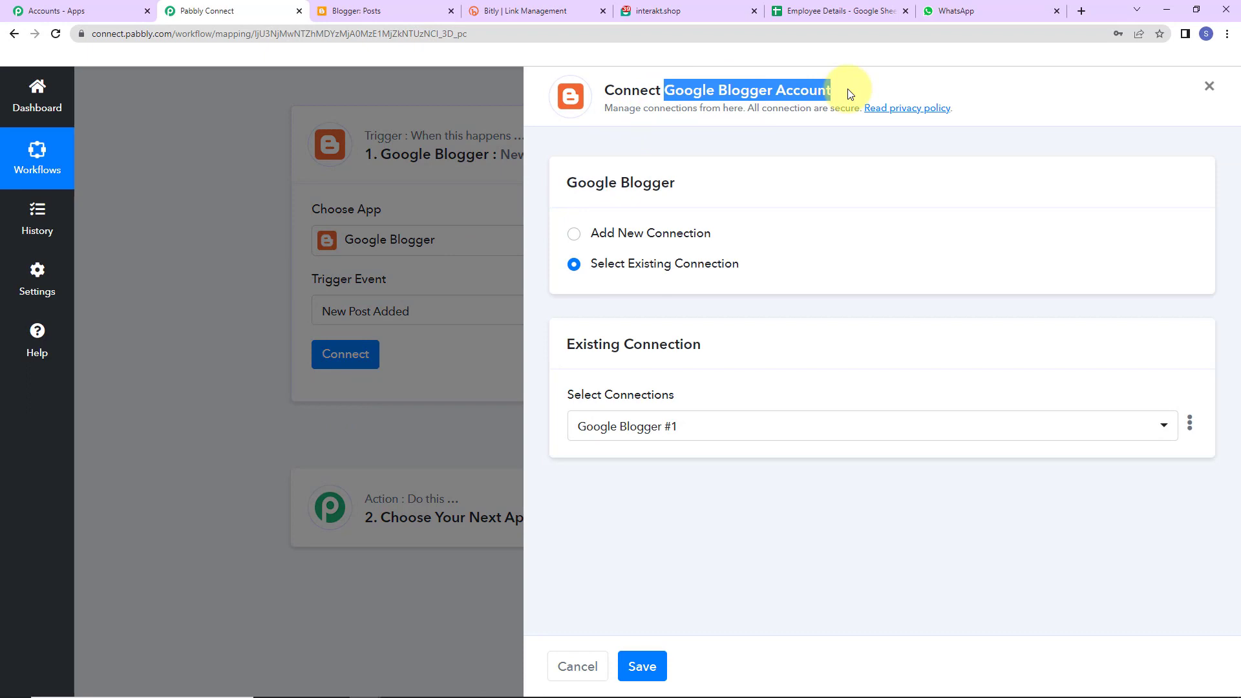
pyautogui.click(574, 234)
pyautogui.click(717, 415)
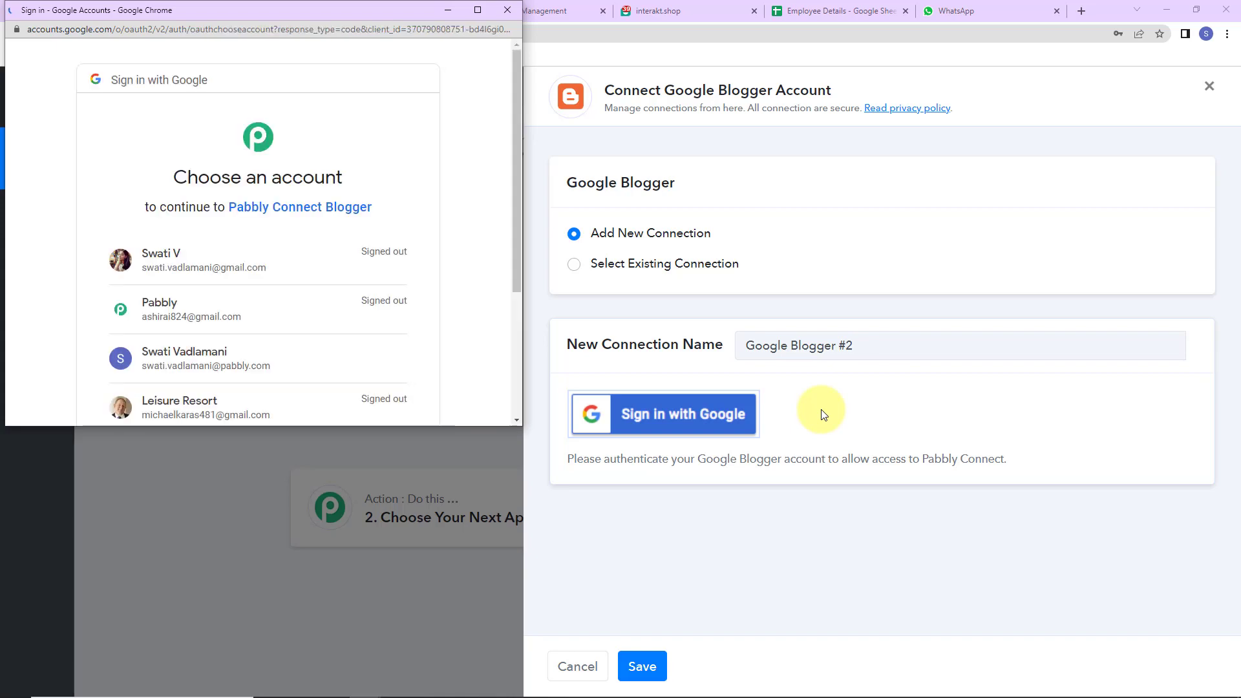
pyautogui.click(252, 374)
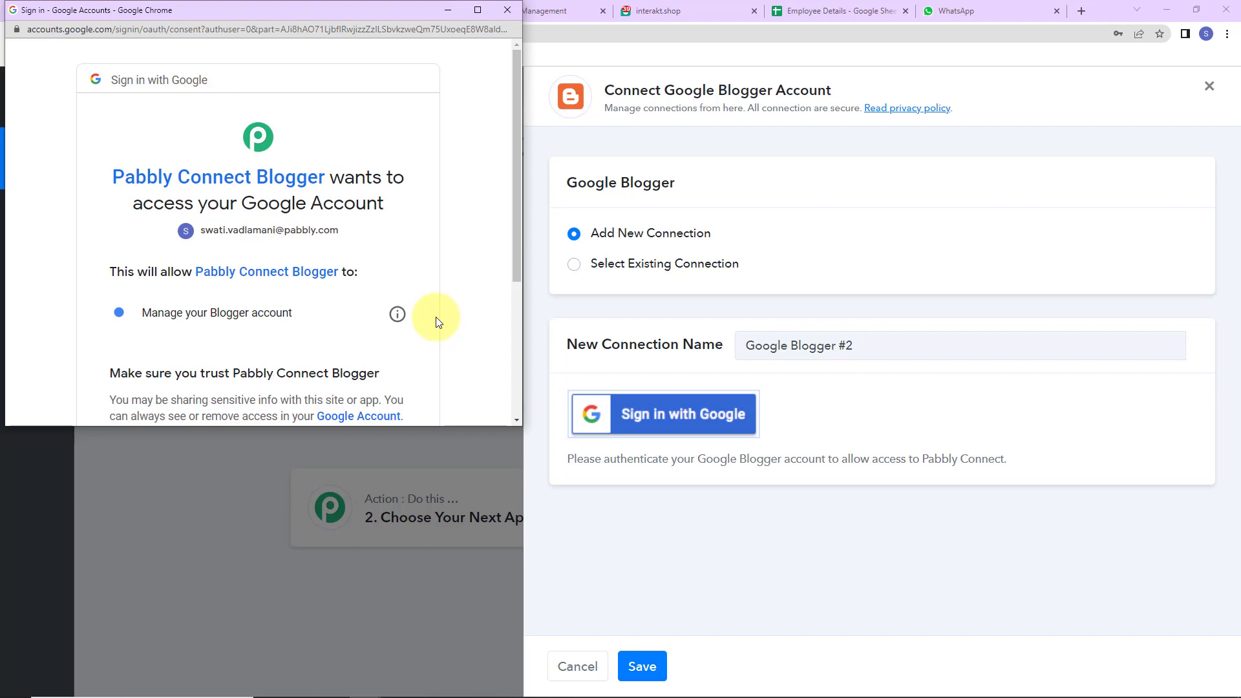
pyautogui.scroll(-3, 413, 279)
pyautogui.scroll(-1, 412, 279)
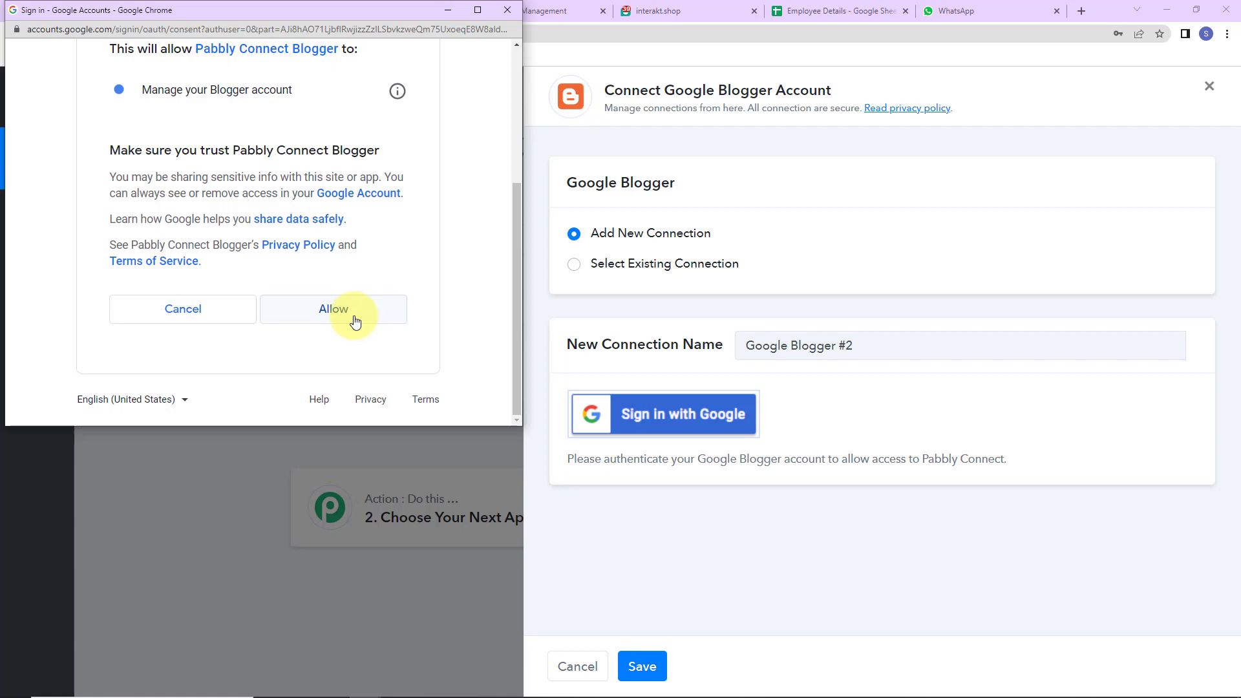
pyautogui.click(355, 322)
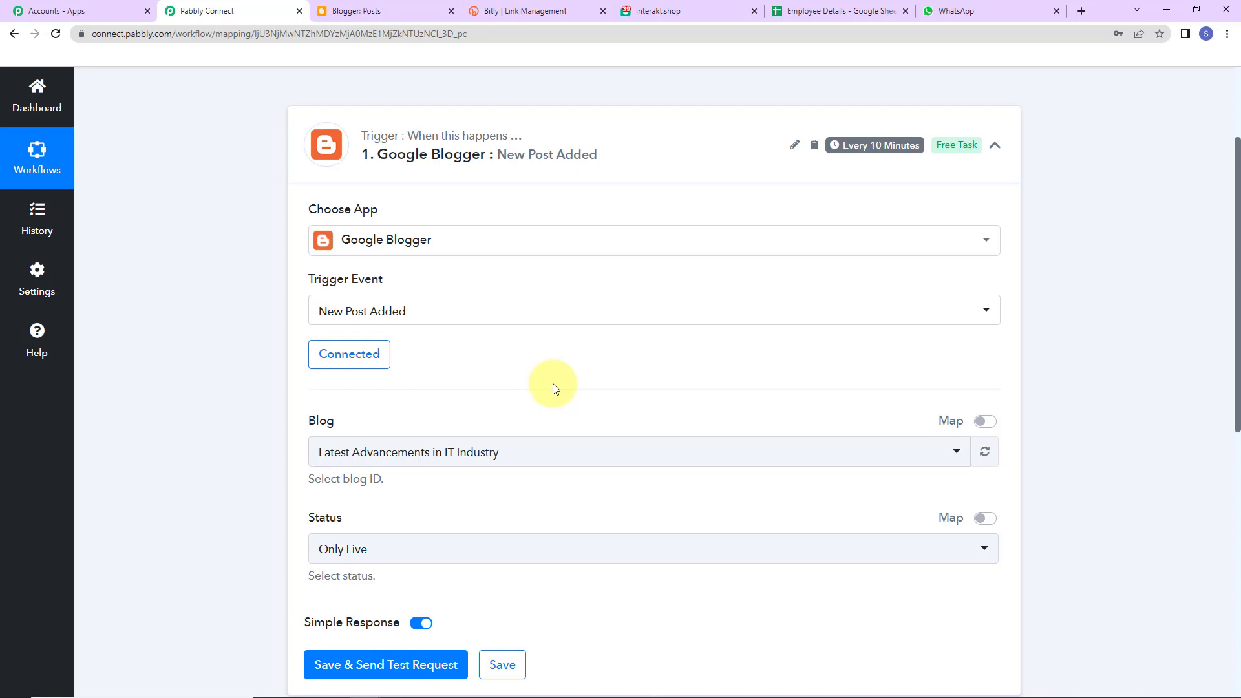
# - Switch to Blogger and start a new post titled "Latest Advancements in IT Industry"
pyautogui.click(384, 11)
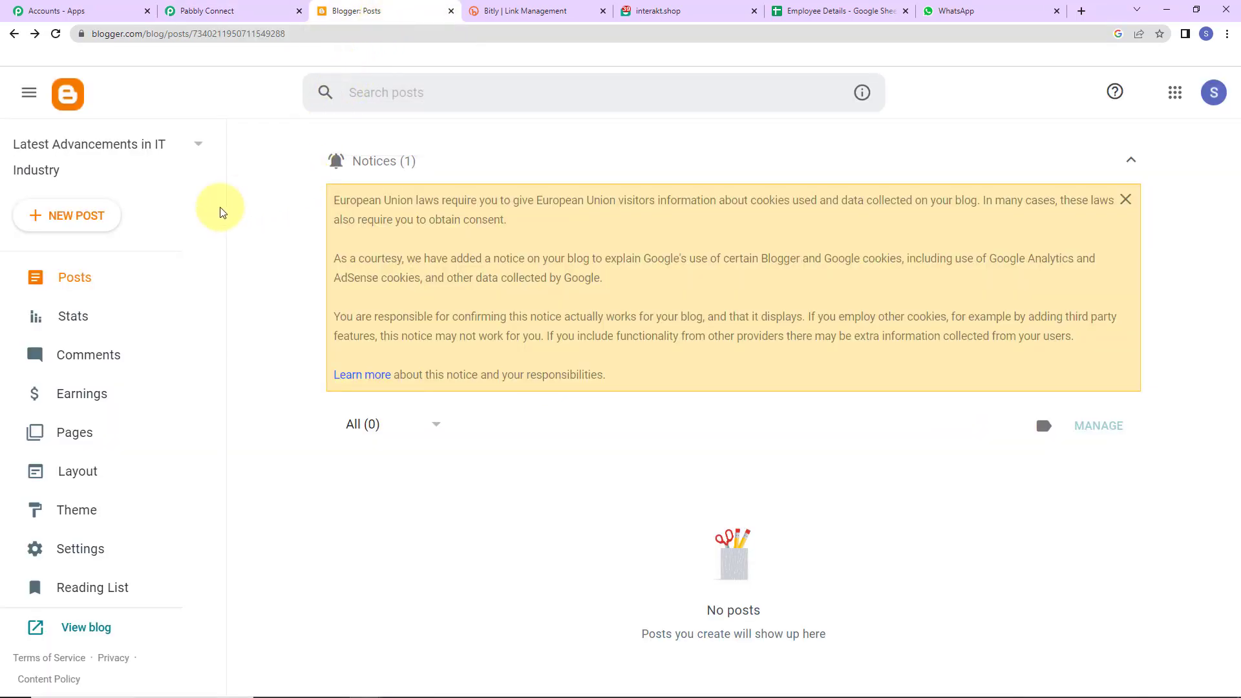
pyautogui.click(77, 221)
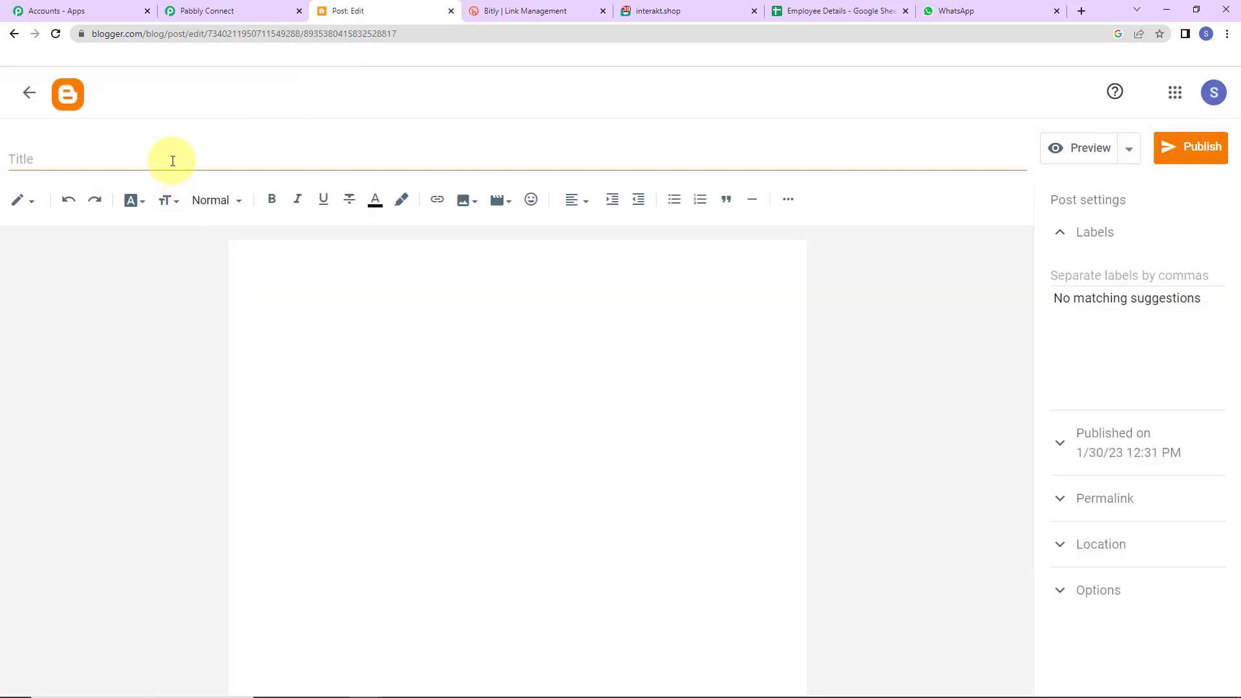
pyautogui.click(173, 161)
pyautogui.write('ate')
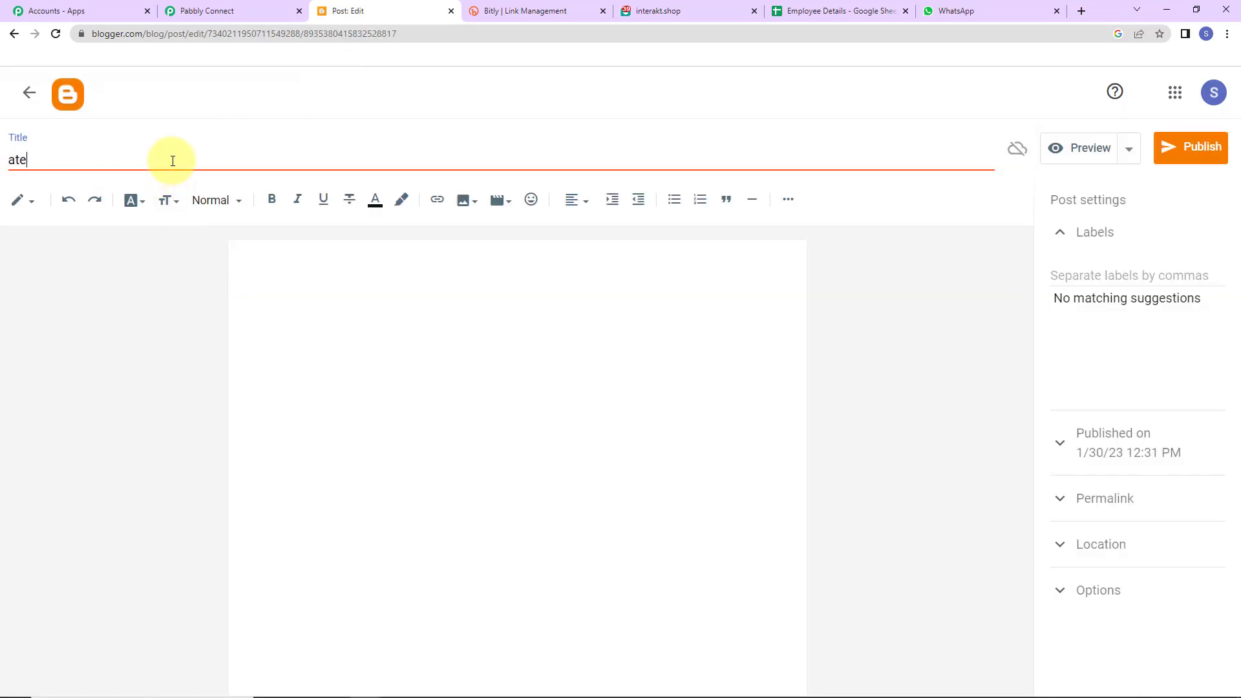
pyautogui.write('st Advancements in IT')
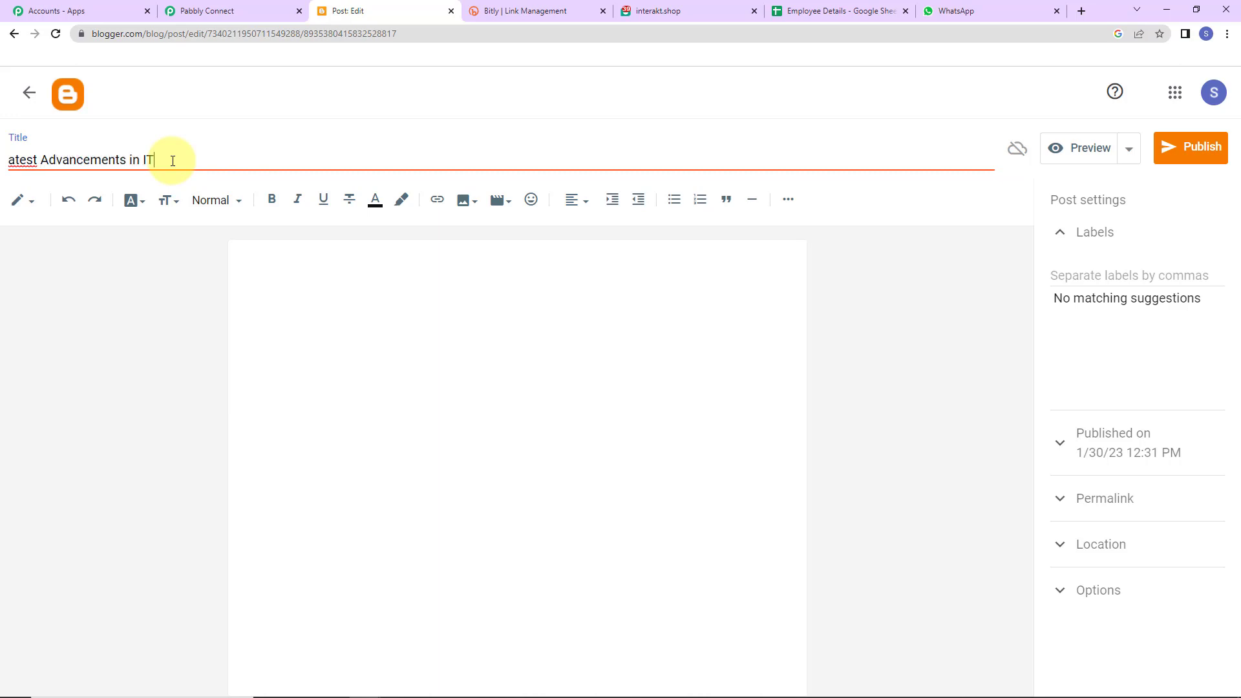
pyautogui.write(' Industry')
pyautogui.click(13, 160)
pyautogui.write('L')
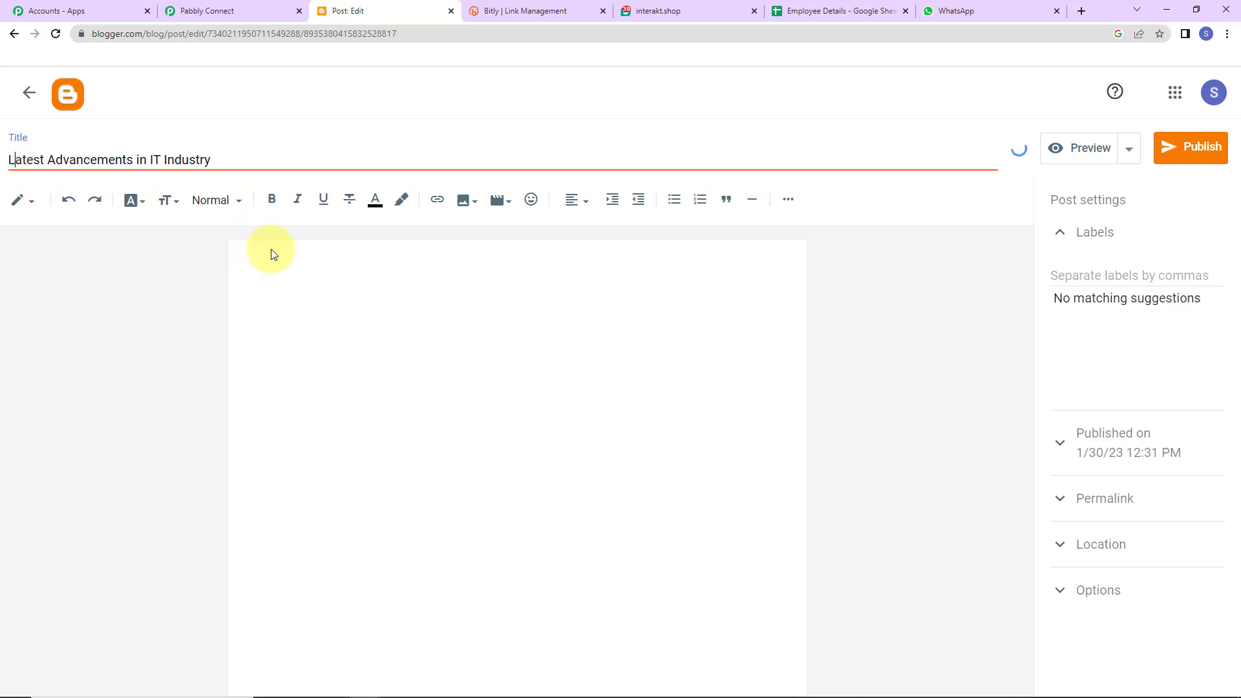
# - Fill the post body with the two paragraphs beginning "Technology is evolving rapidly.", without a leading space, and publish the post
pyautogui.click(307, 261)
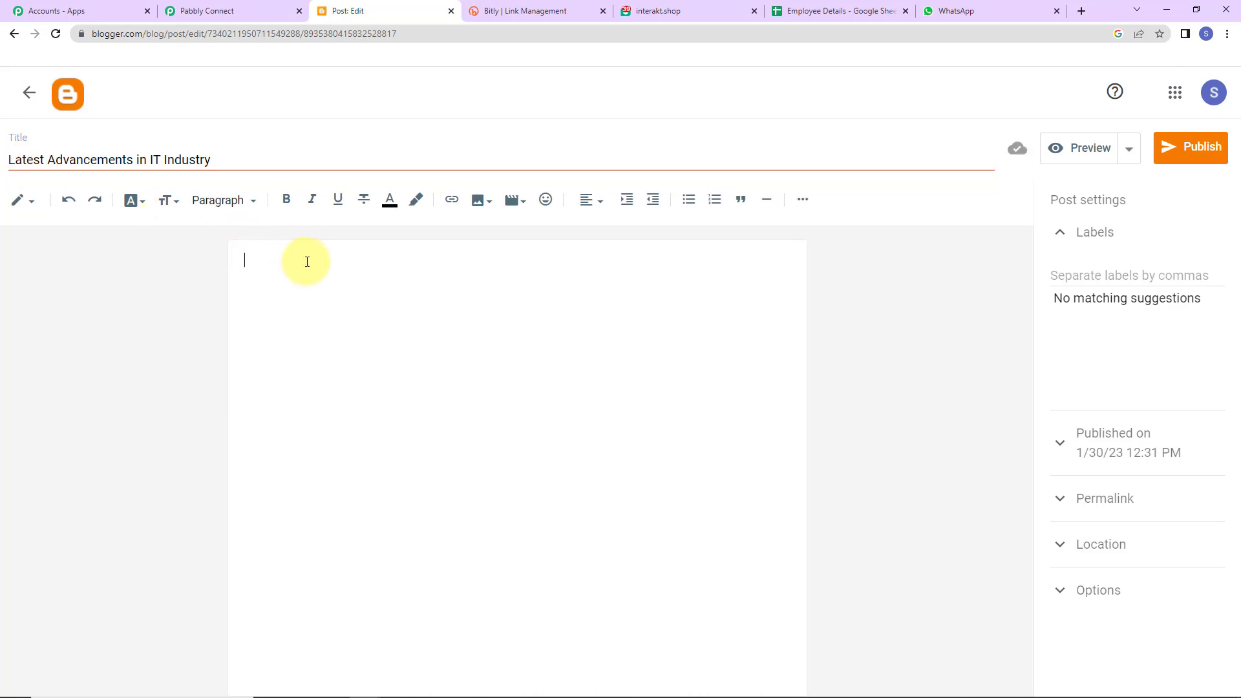
pyautogui.write('Technology is evolving rapidly. Artificial intelligence, geotargeting, automation, and other advancements in information technology specifically set the stage for more technological evolution. Robotics are becoming smarter, and even our thermostats and refrigerators can be connected to the internet.  If you want your career in IT to advance, as well, you need to stay on top of the innovations hitting the market.')
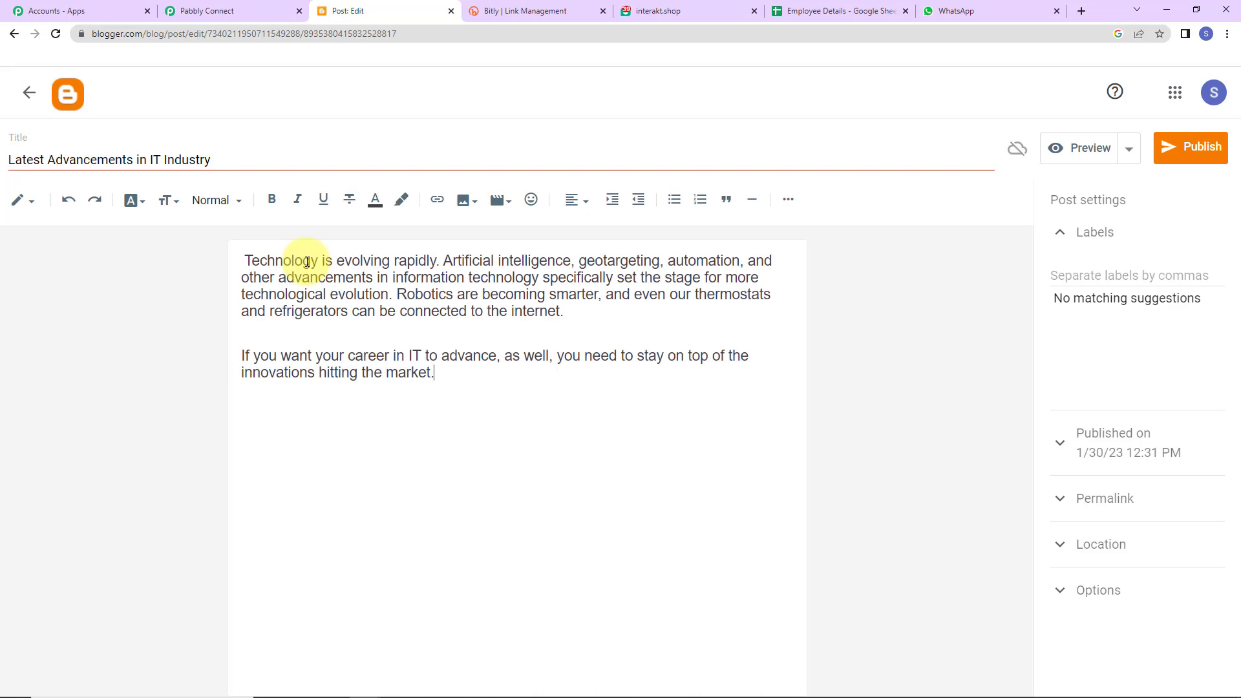
pyautogui.click(248, 256)
pyautogui.press('BackSpace')
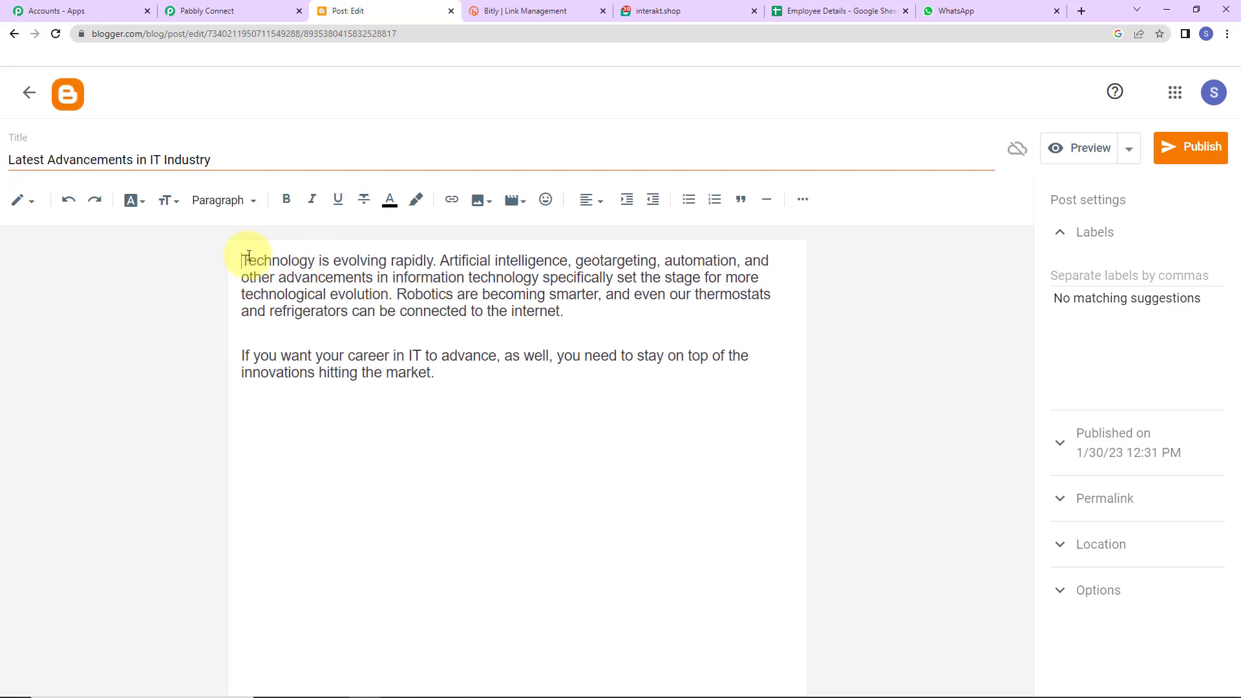
pyautogui.click(1180, 149)
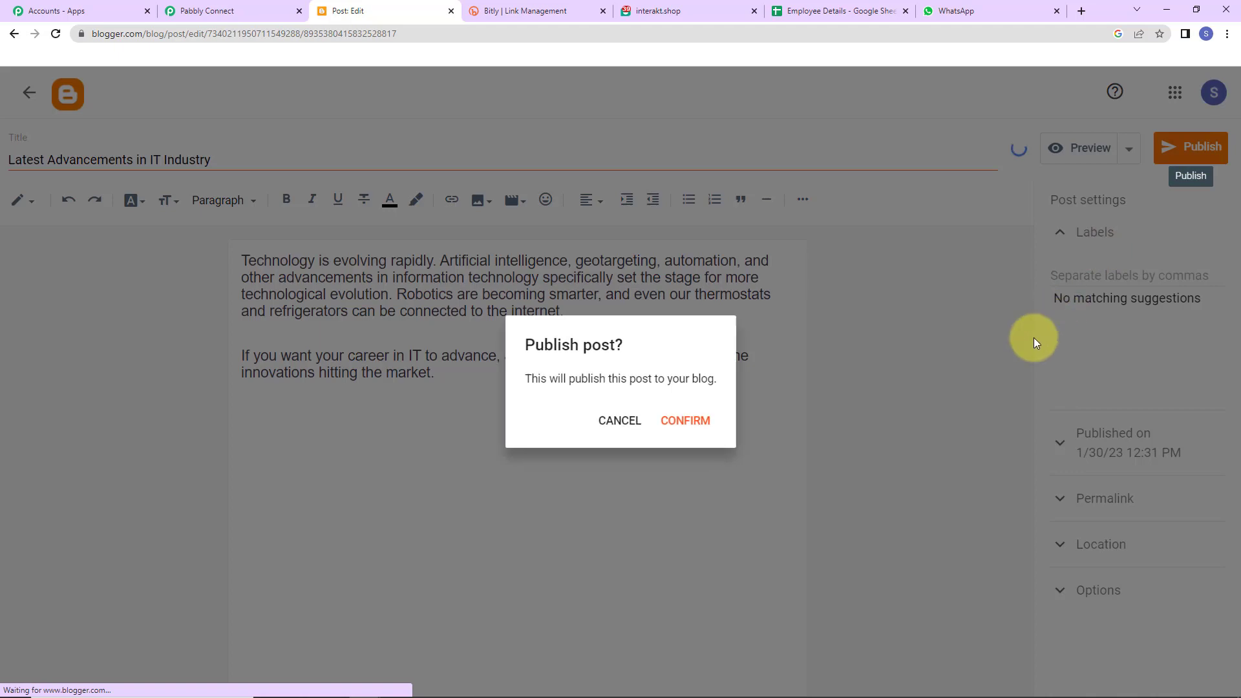
pyautogui.click(695, 421)
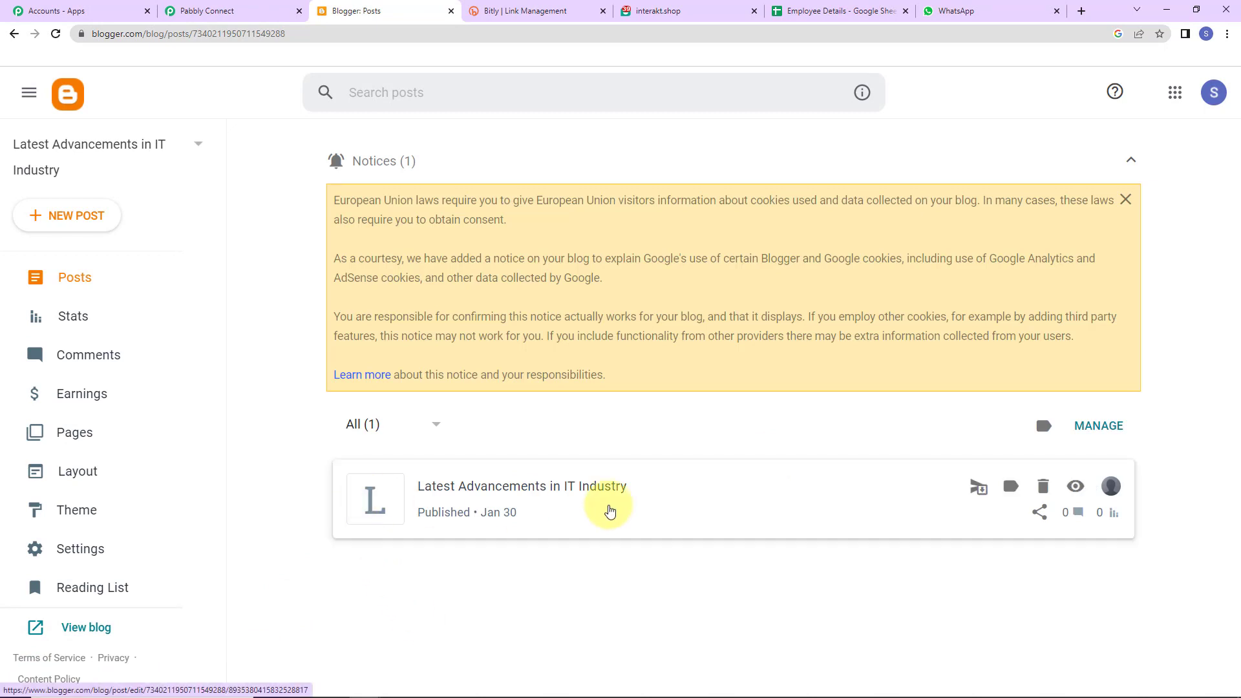
# - Back in the Pabbly Connect workflow, enable mapping for the trigger's Blog field and clear its blog ID
pyautogui.click(249, 12)
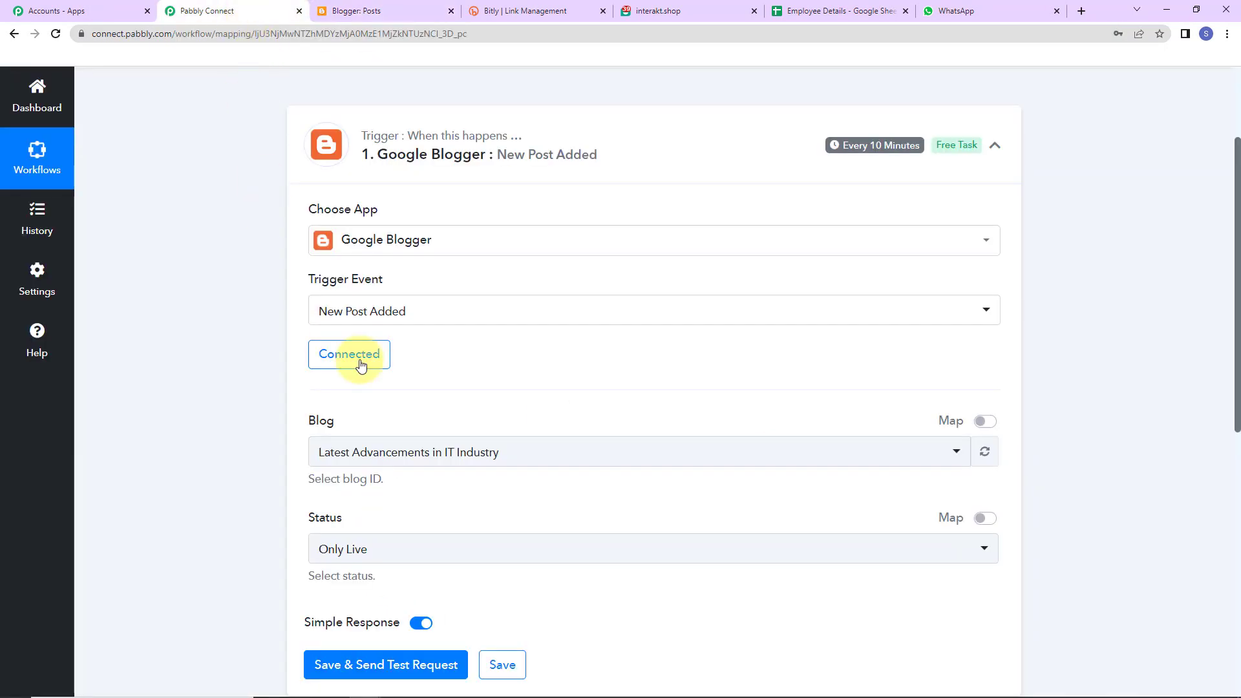
pyautogui.scroll(-2, 477, 413)
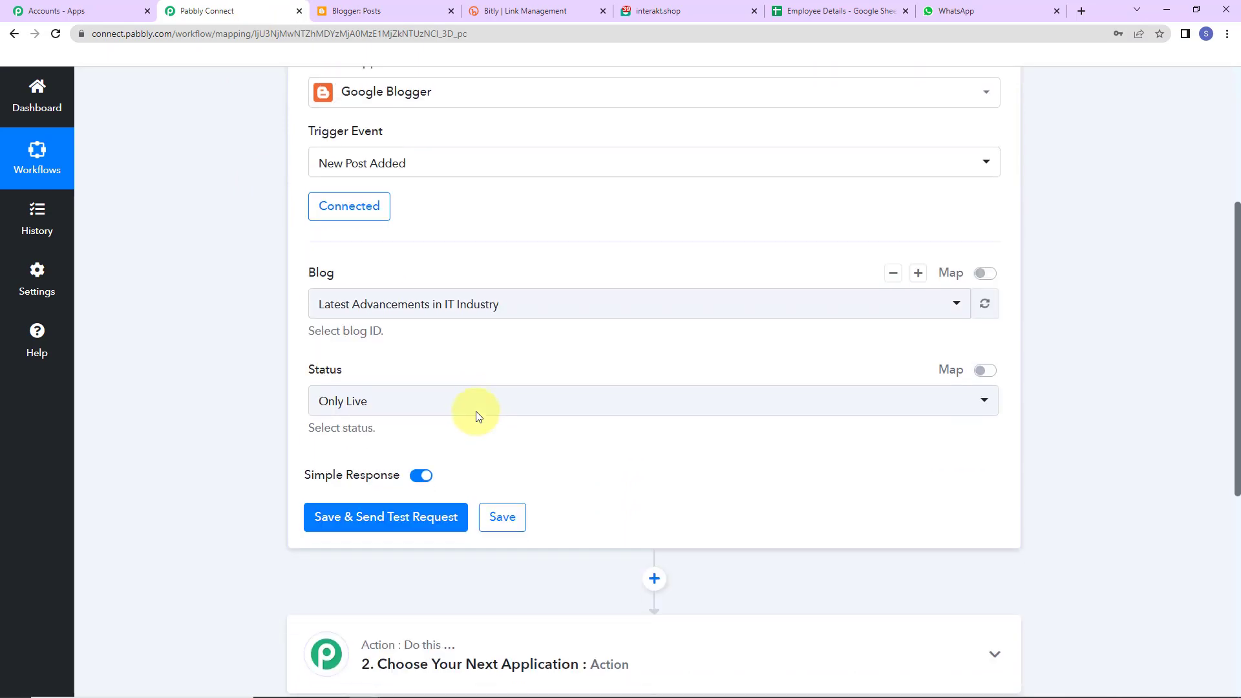
pyautogui.click(987, 274)
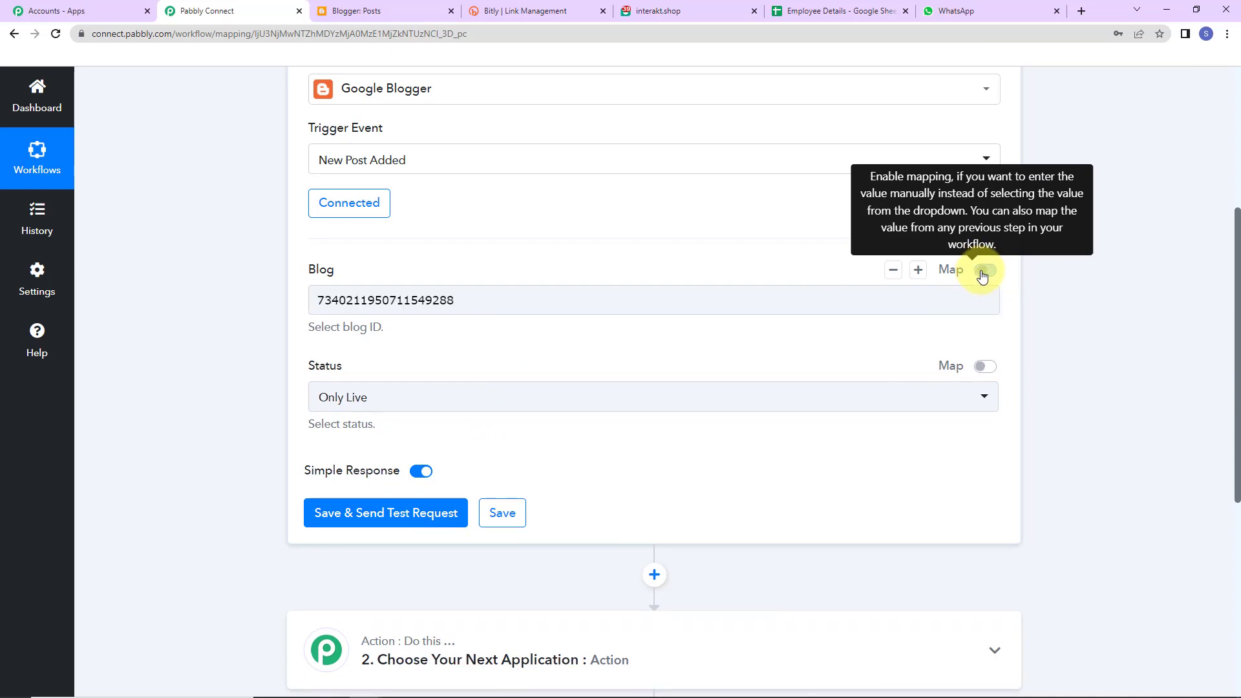
pyautogui.click(552, 303)
pyautogui.hotkey('ctrl', 'a')
pyautogui.press('BackSpace')
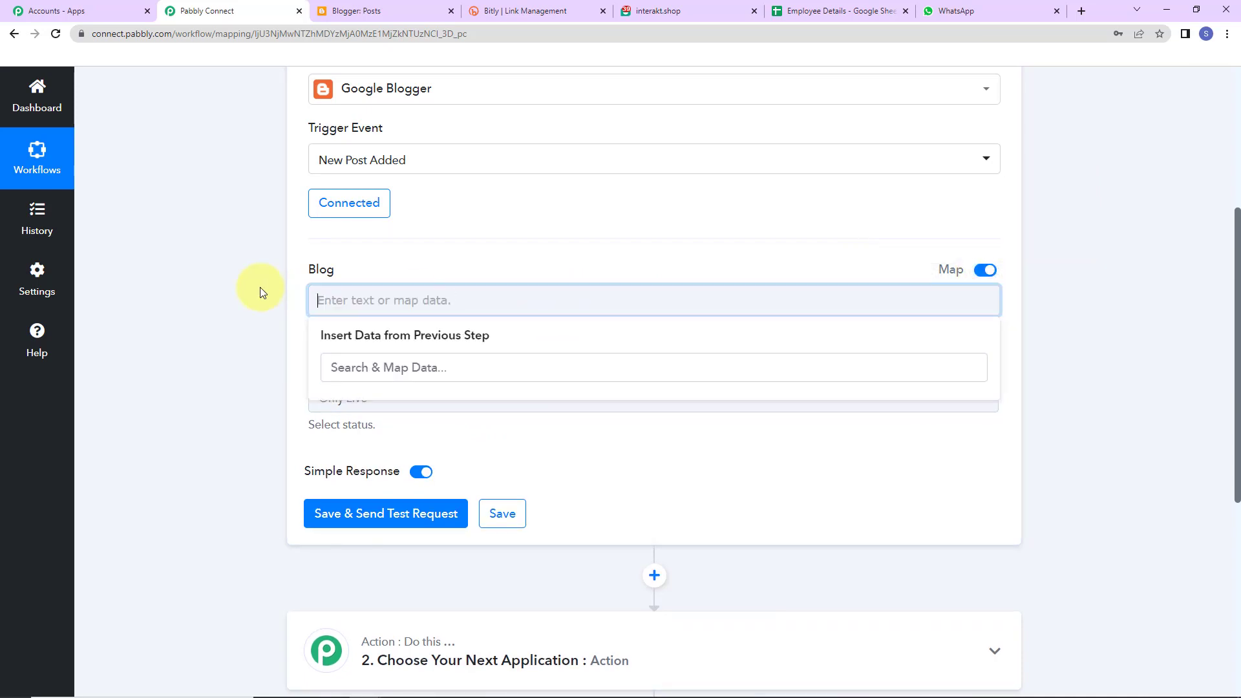
# - Copy the blog ID from the address of Blogger's Posts page and paste it into the trigger's Blog field in Pabbly Connect
pyautogui.click(385, 12)
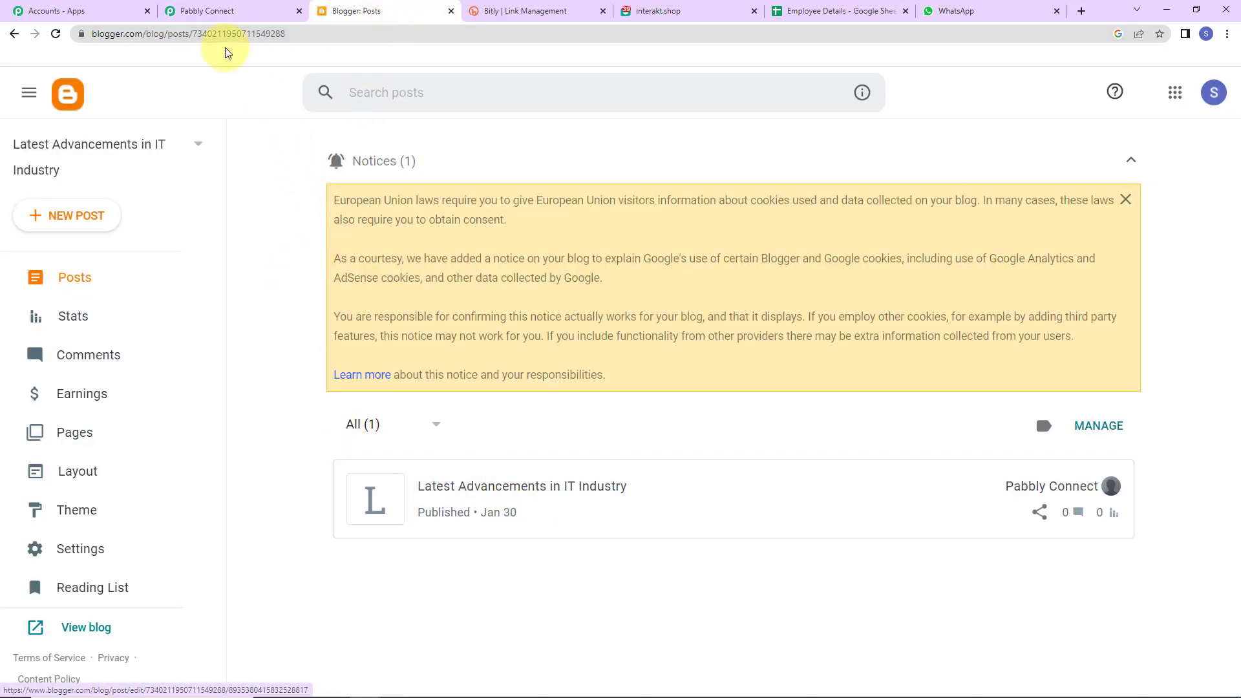
pyautogui.moveTo(194, 32); pyautogui.dragTo(296, 31)
pyautogui.rightClick(268, 39)
pyautogui.click(291, 91)
pyautogui.click(207, 10)
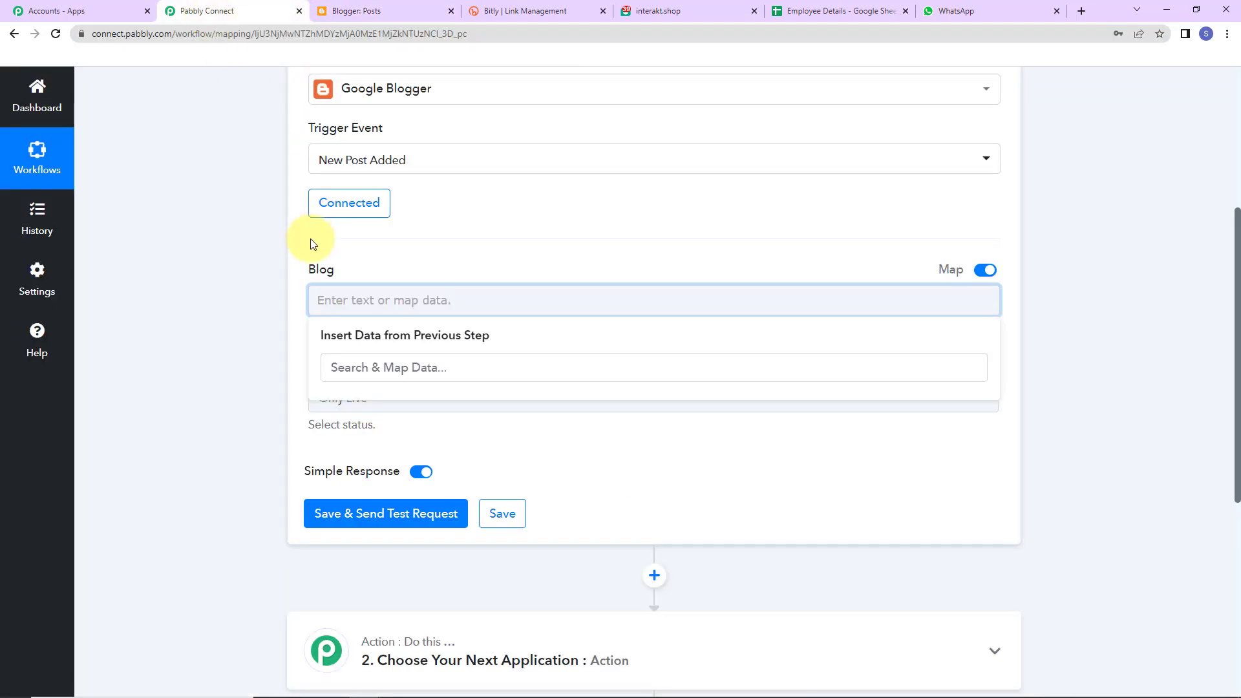
pyautogui.hotkey('ctrl', 'v')
pyautogui.click(279, 278)
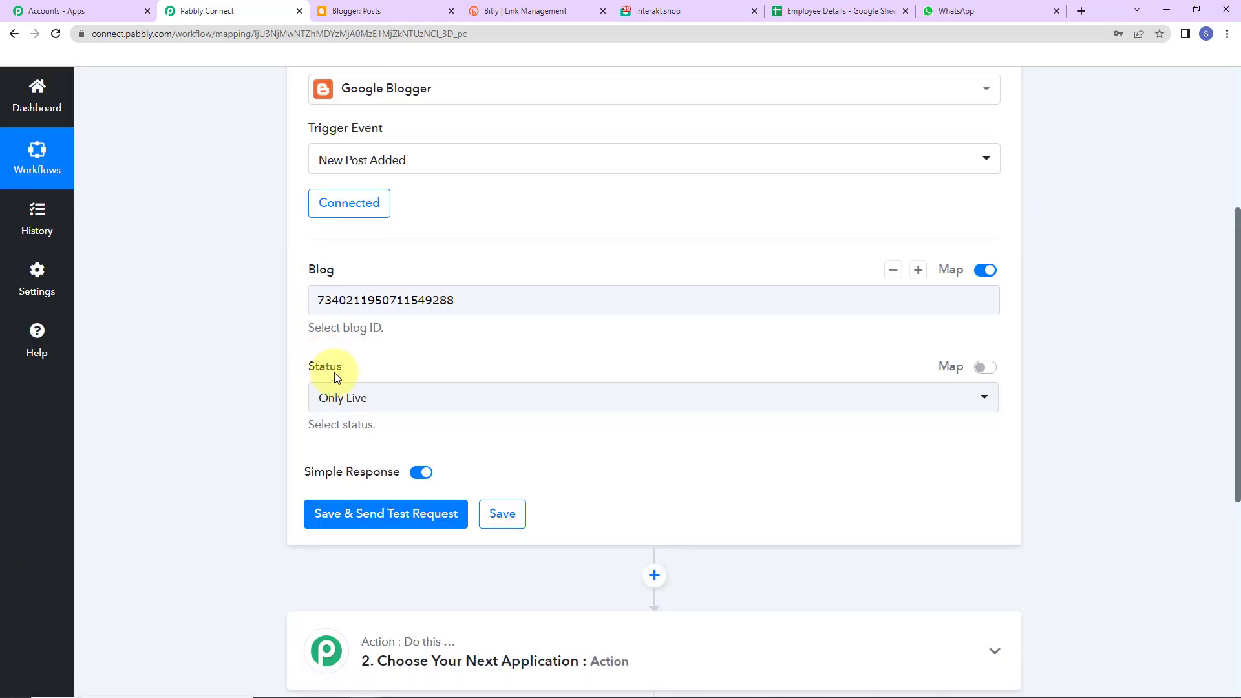
# - Set the trigger's post status to Only Live, then save the trigger and send a test request
pyautogui.click(400, 404)
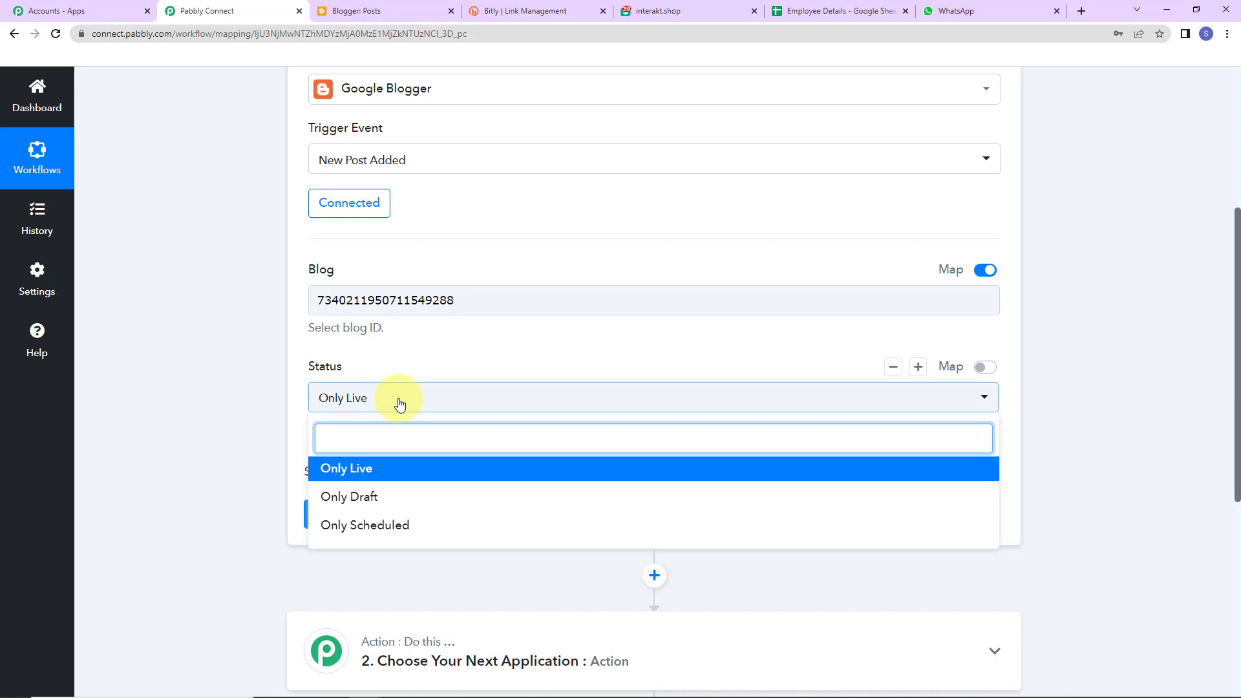
pyautogui.click(381, 469)
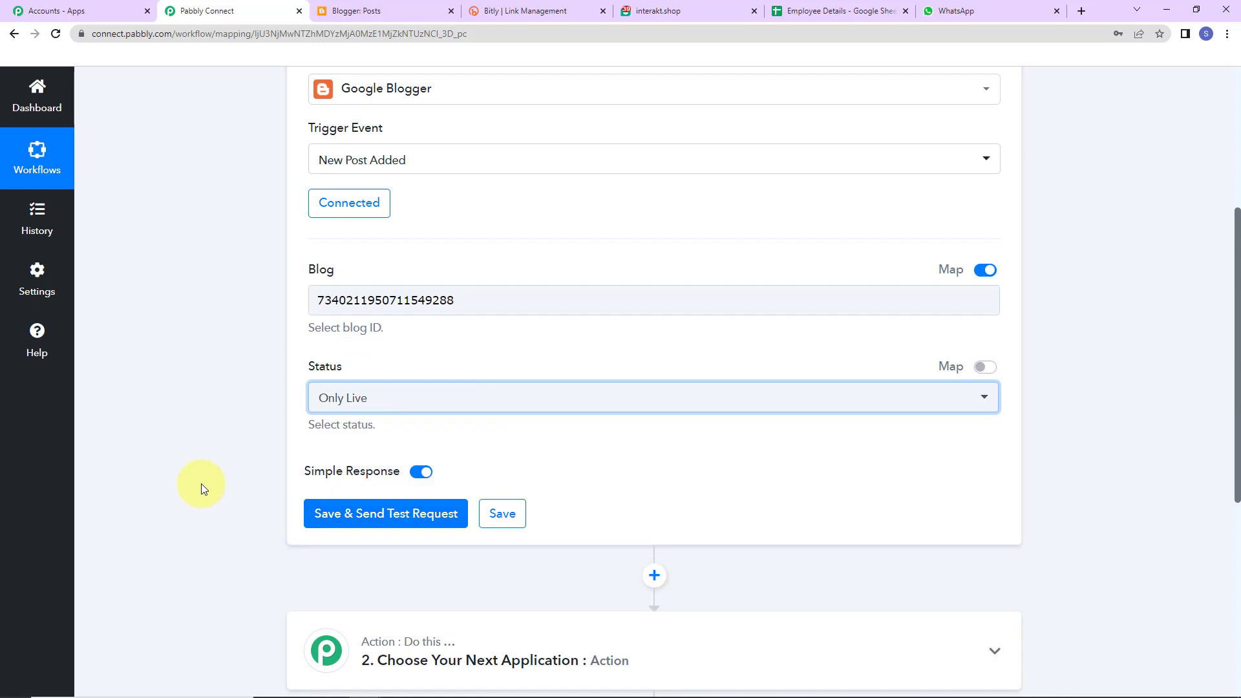
pyautogui.click(330, 519)
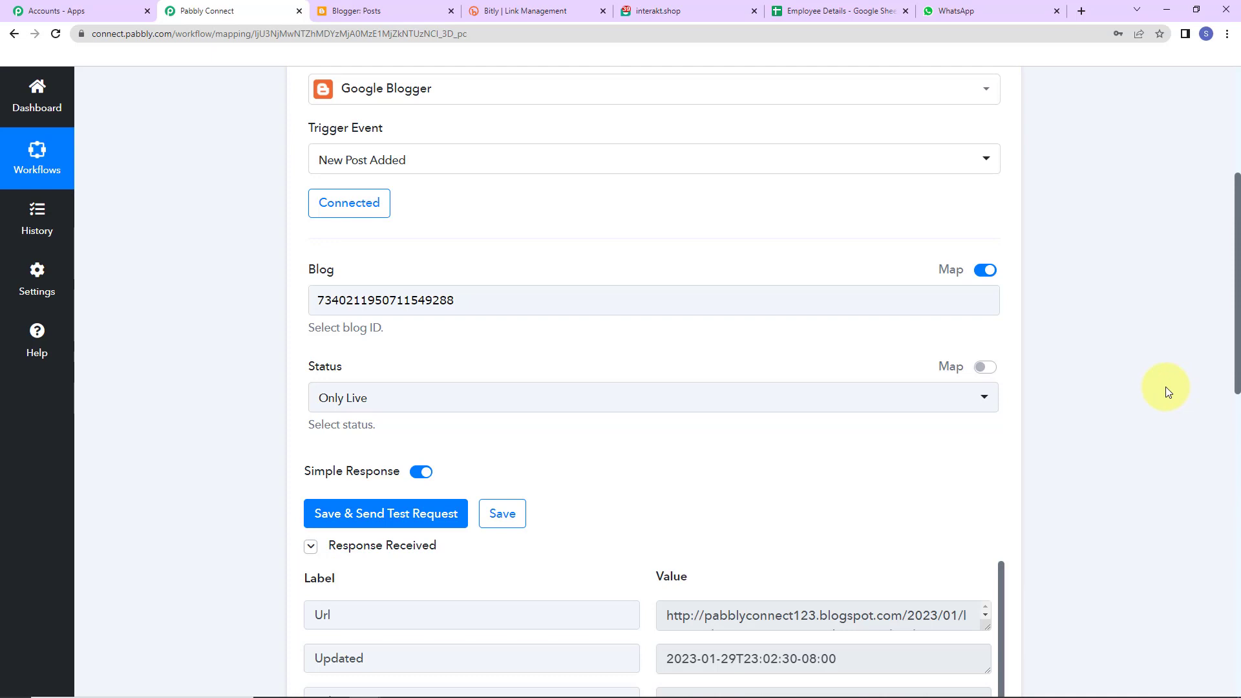
# - Examine the URL, updated date, title and content values in the Google Blogger trigger's response
pyautogui.scroll(-5, 1166, 387)
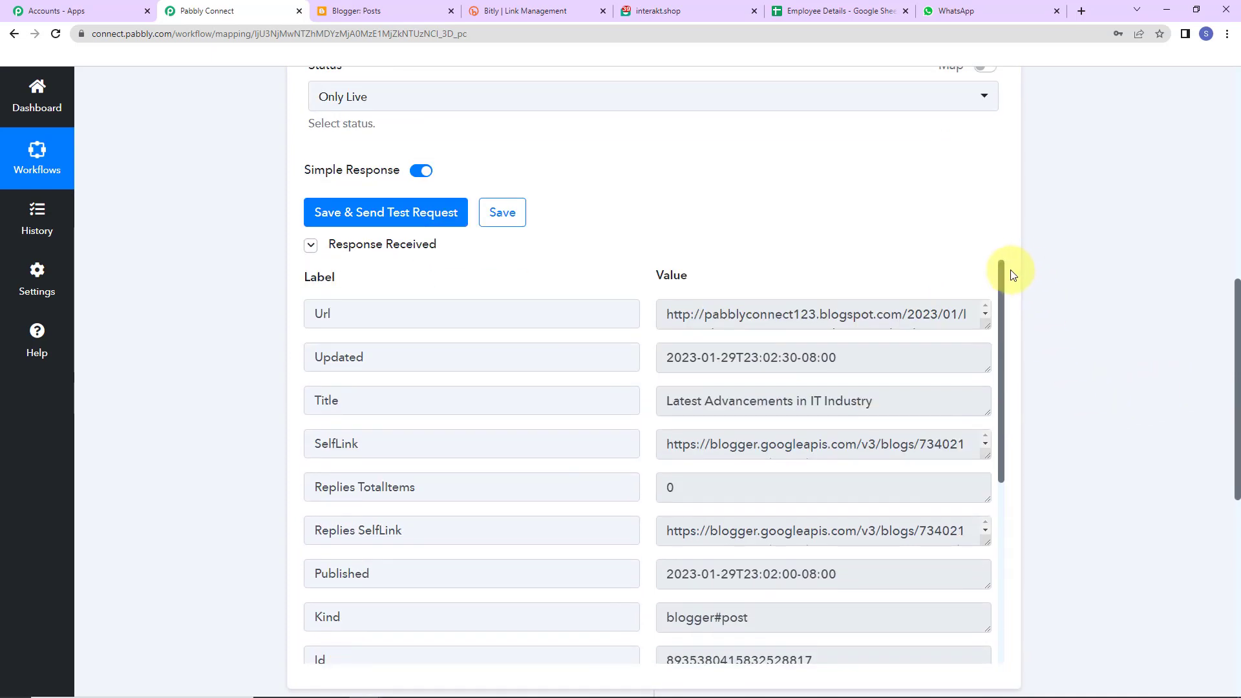
pyautogui.moveTo(666, 313); pyautogui.dragTo(992, 322)
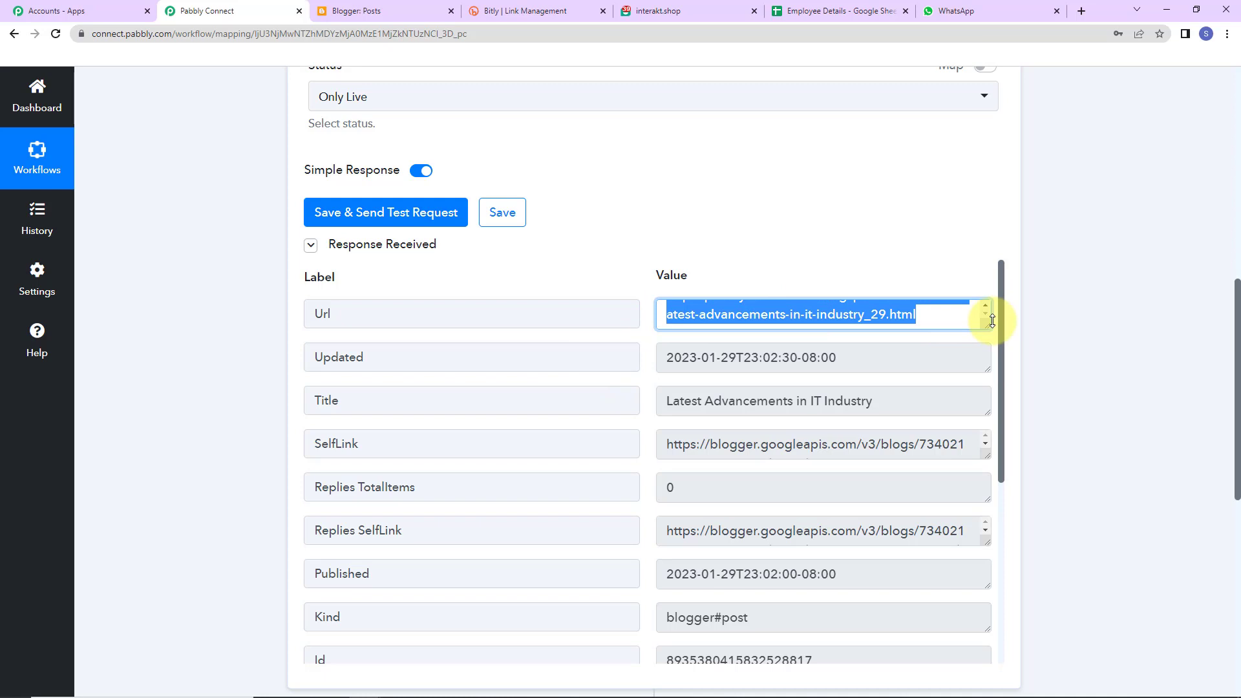
pyautogui.moveTo(663, 365); pyautogui.dragTo(915, 363)
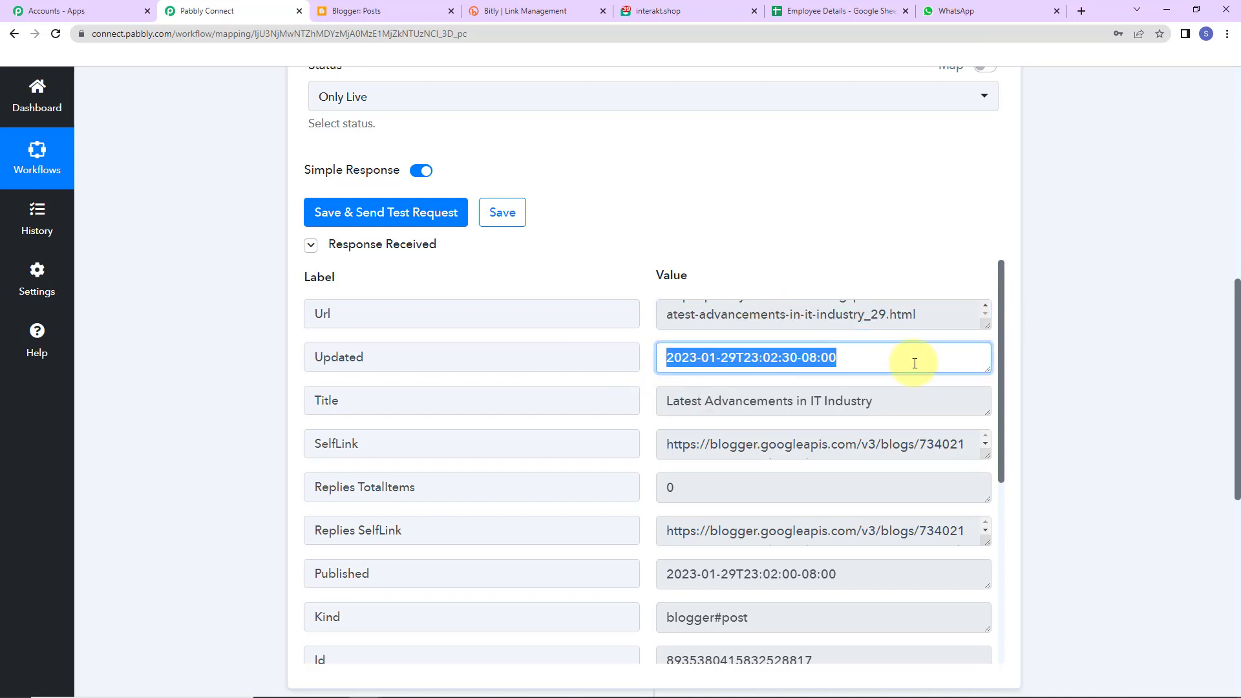
pyautogui.moveTo(671, 405); pyautogui.dragTo(934, 405)
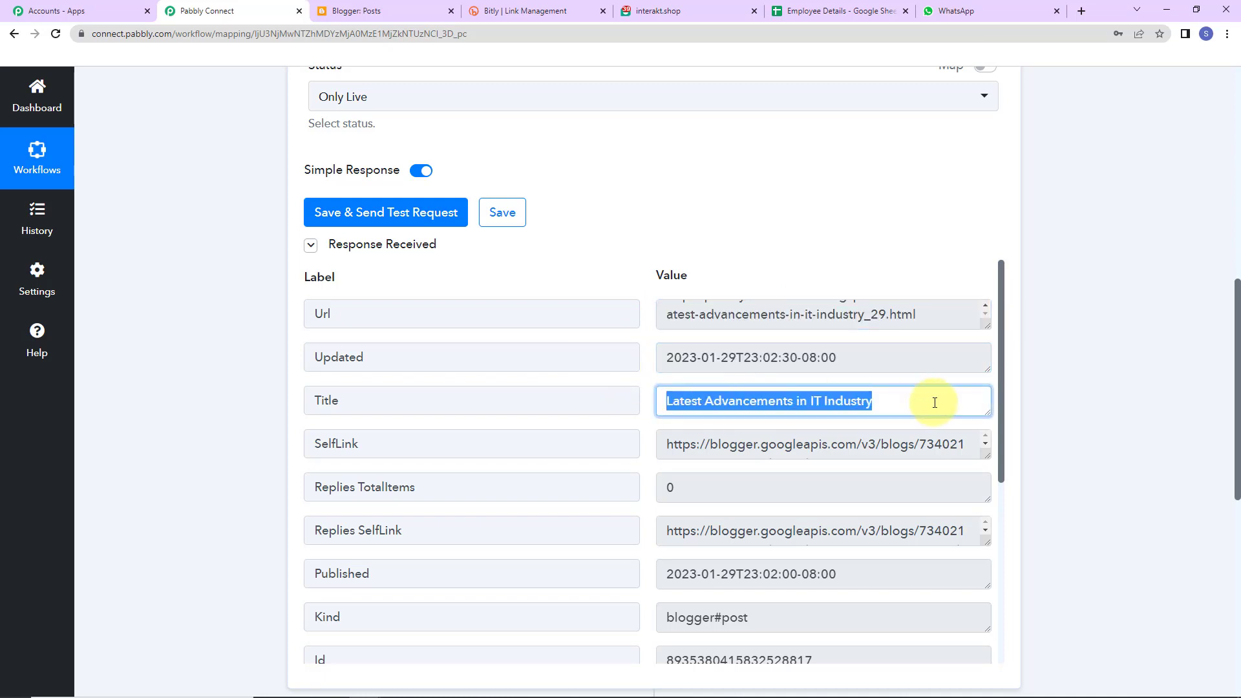
pyautogui.moveTo(1001, 332); pyautogui.dragTo(1022, 541)
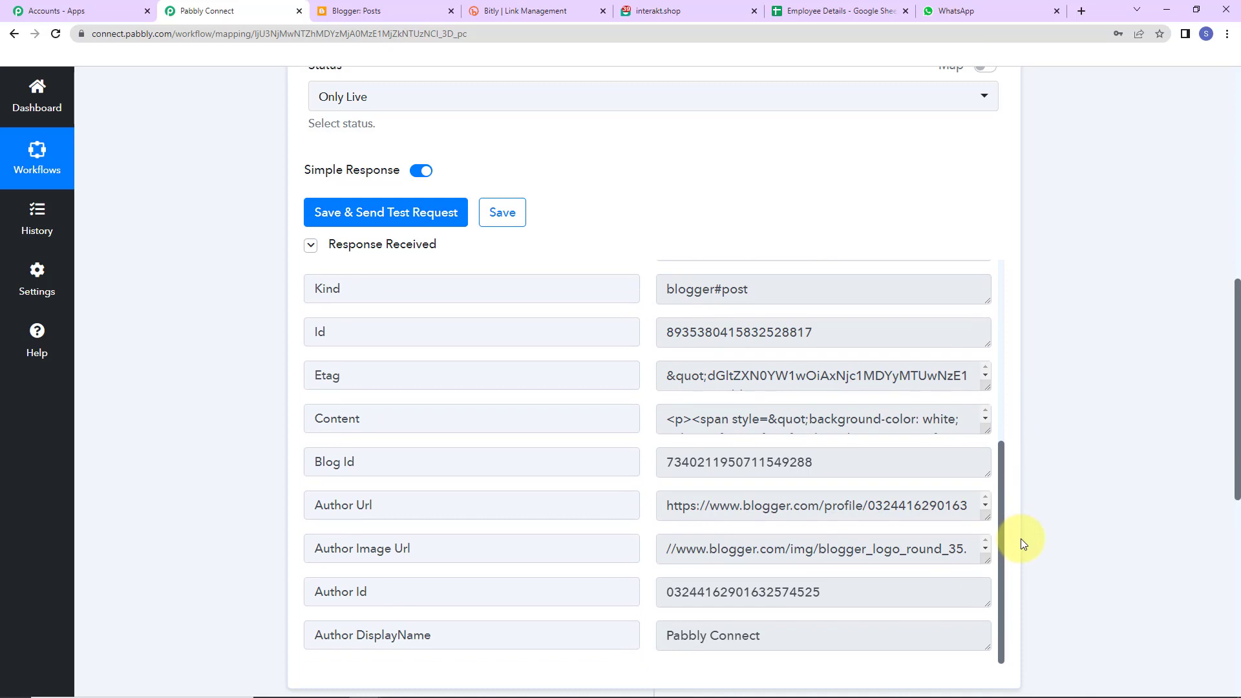
pyautogui.moveTo(987, 431)
pyautogui.mouseDown()
pyautogui.moveTo(989, 515)
pyautogui.moveTo(990, 414)
pyautogui.mouseUp()
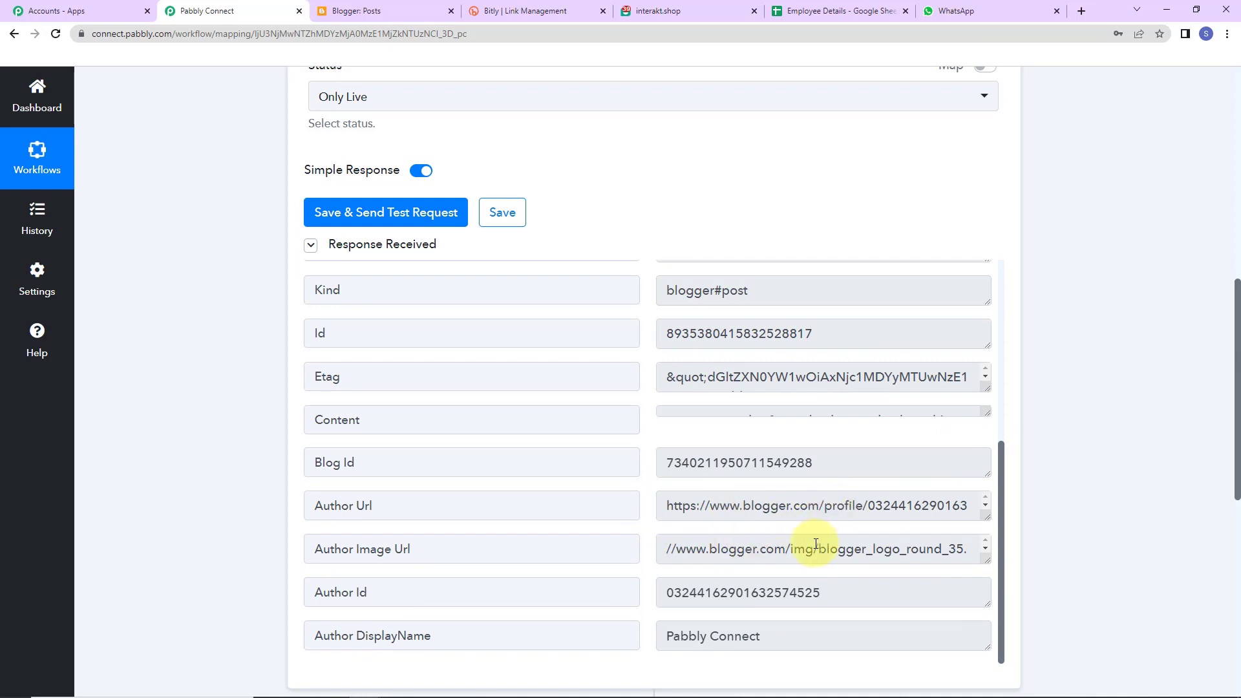
# - Set the workflow's second step to the Google Sheets app with the Get Row(s) action event
pyautogui.scroll(-2, 784, 587)
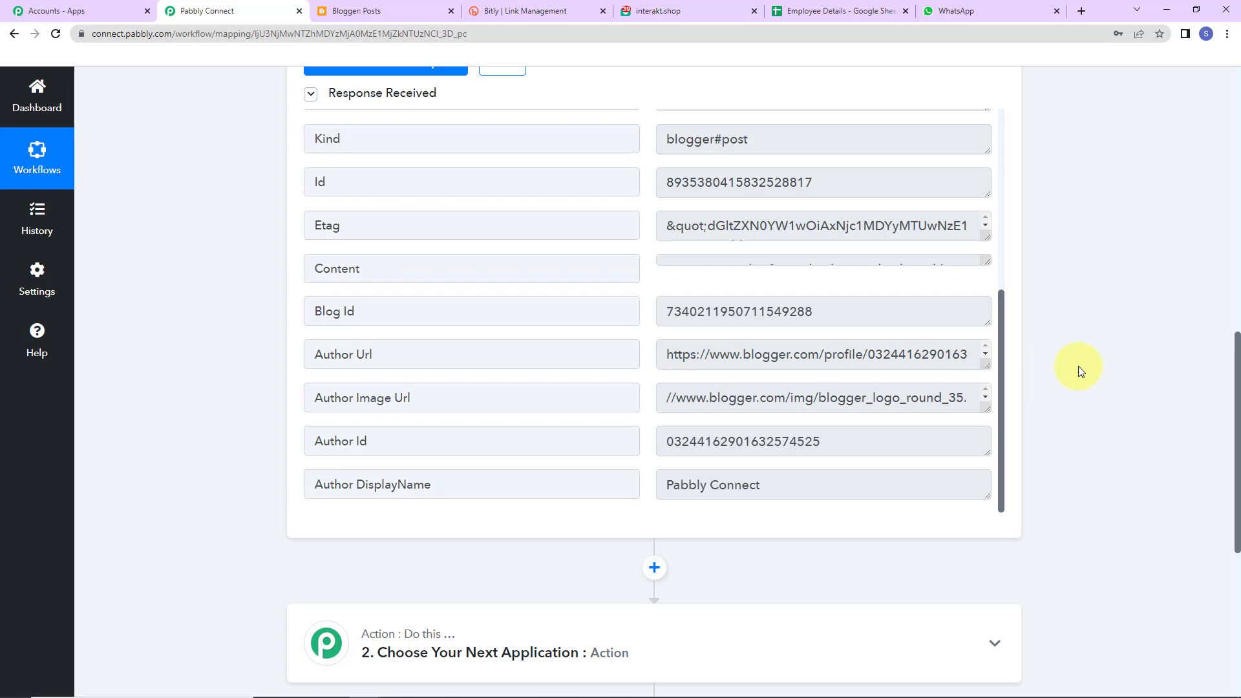
pyautogui.scroll(-2, 1079, 366)
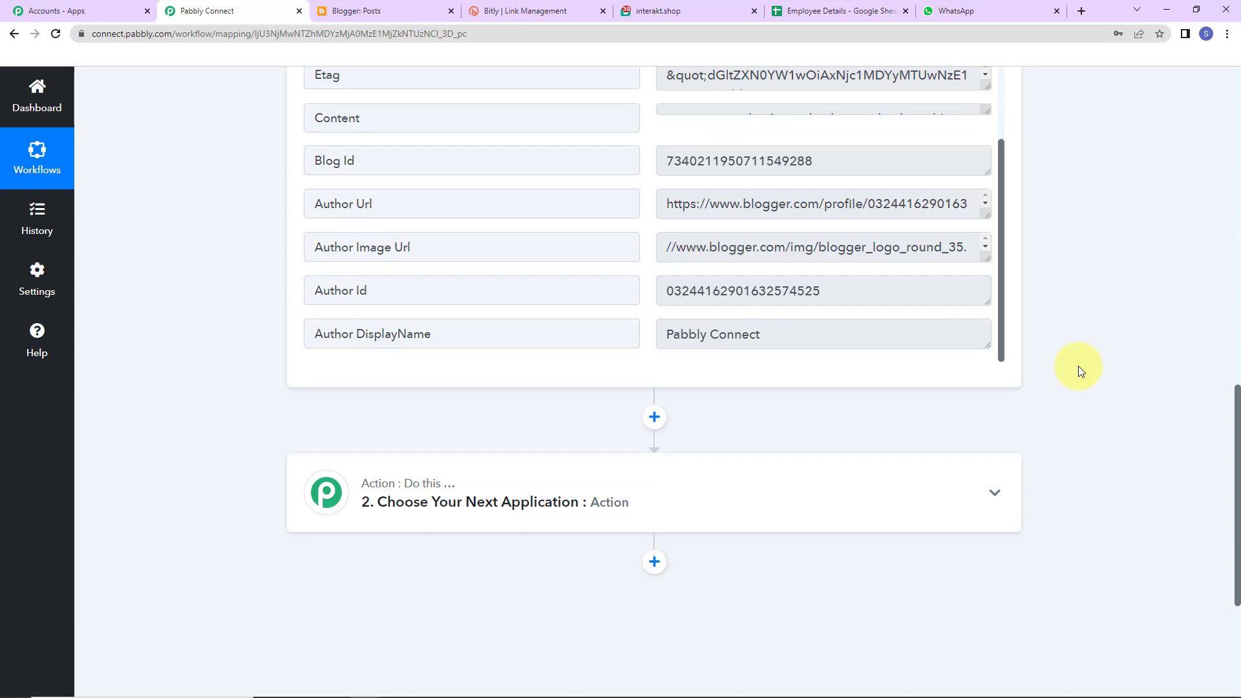
pyautogui.scroll(-2, 1114, 363)
pyautogui.click(646, 378)
pyautogui.click(489, 447)
pyautogui.write('g')
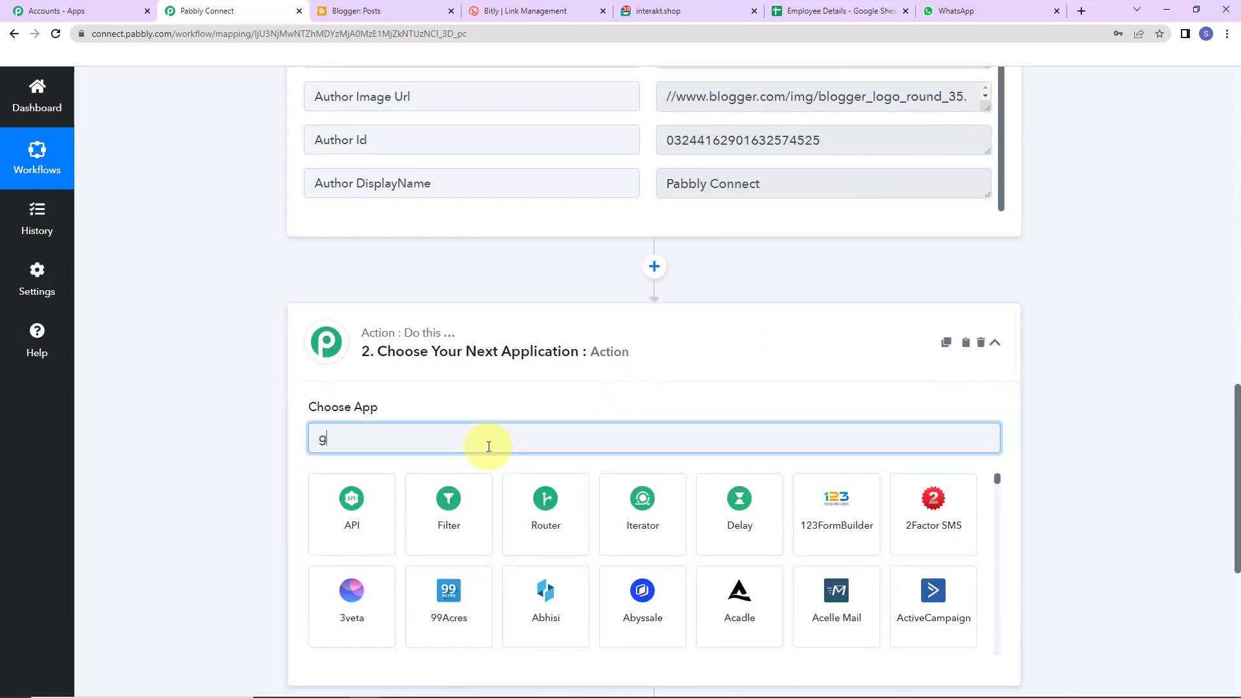
pyautogui.write('oogle')
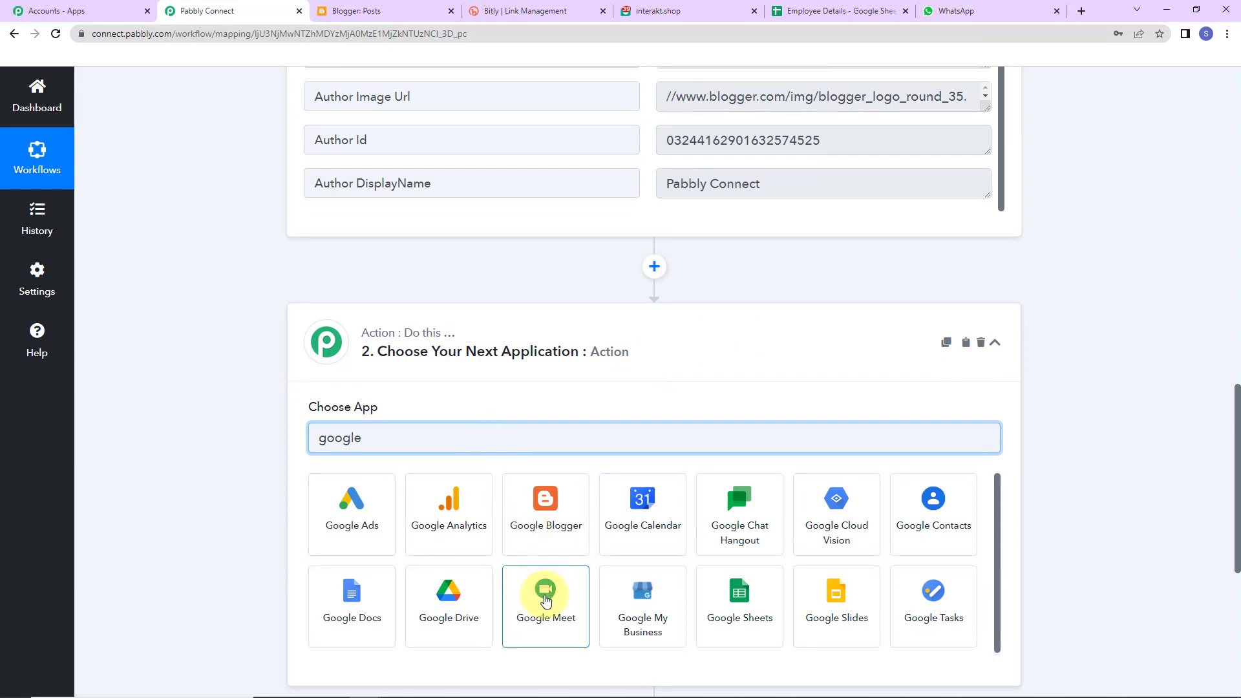
pyautogui.click(731, 586)
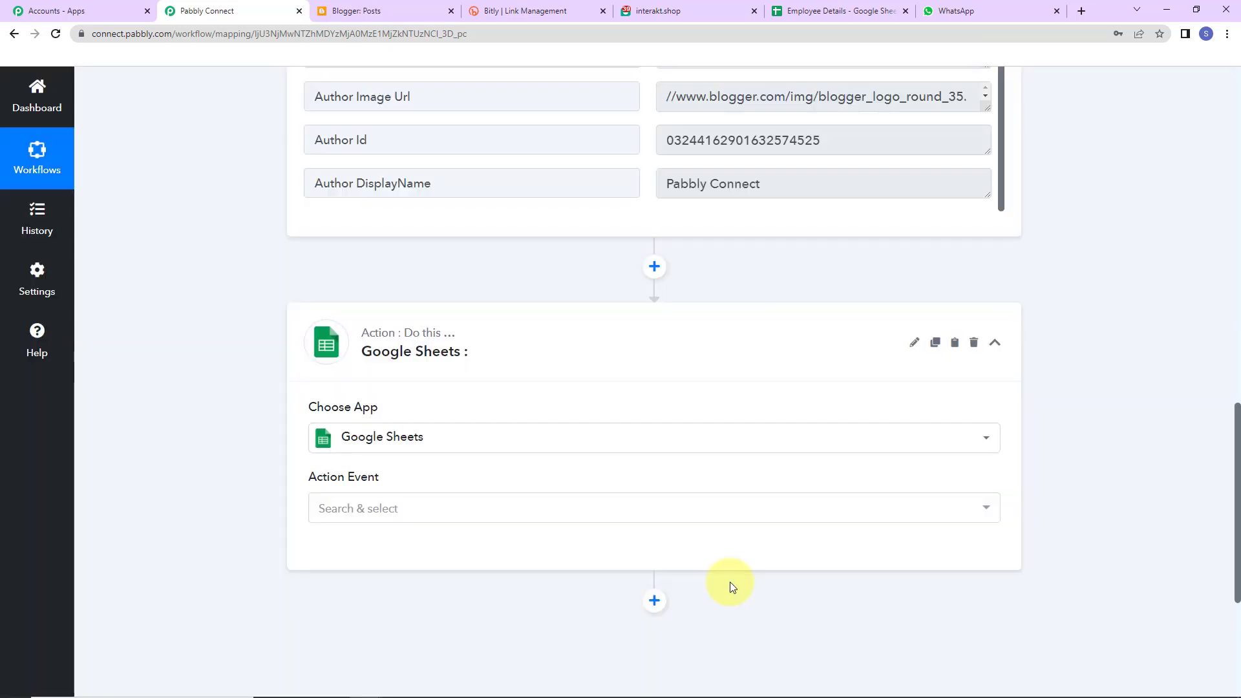
pyautogui.click(368, 506)
pyautogui.click(361, 341)
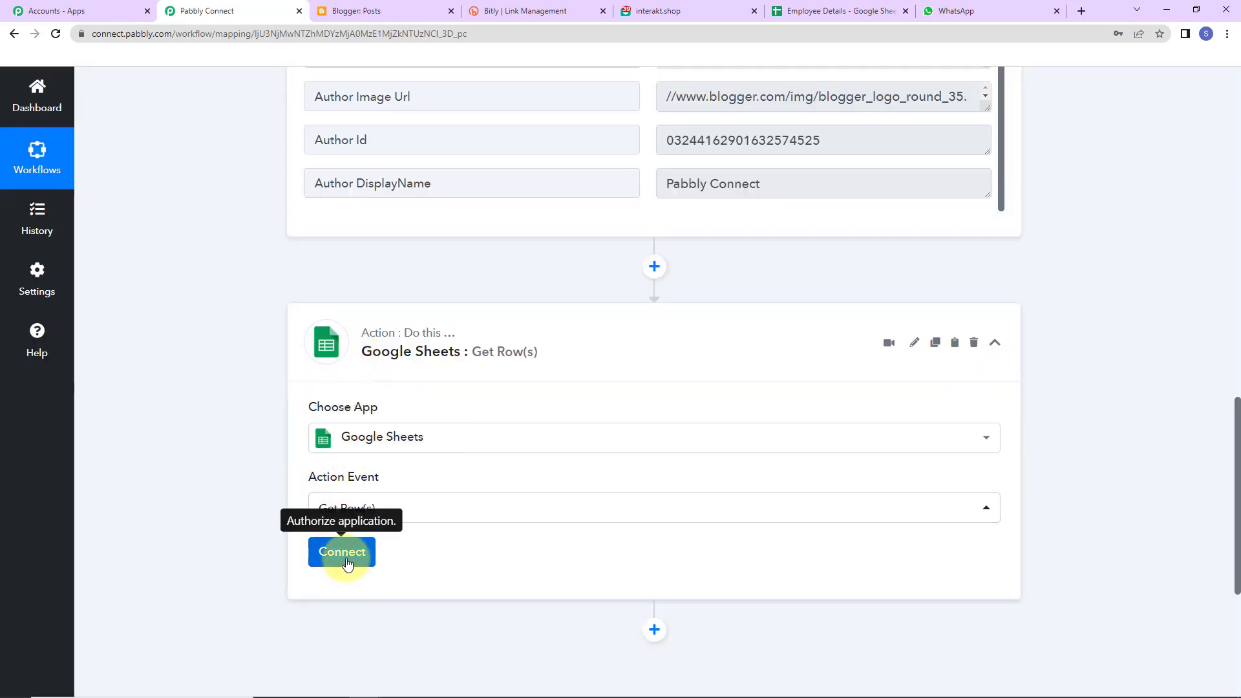
# - Add a new Google Sheets connection to the action by signing in with the Pabbly Google account and allowing access
pyautogui.click(346, 556)
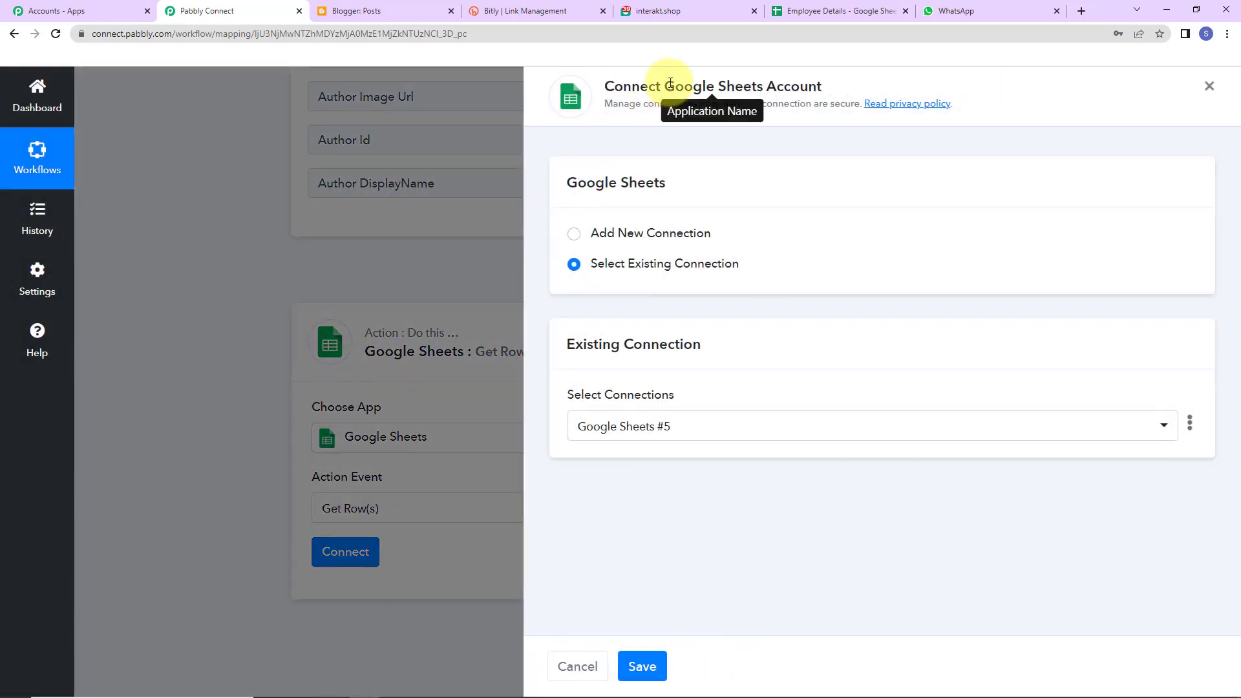
pyautogui.moveTo(665, 82); pyautogui.dragTo(835, 86)
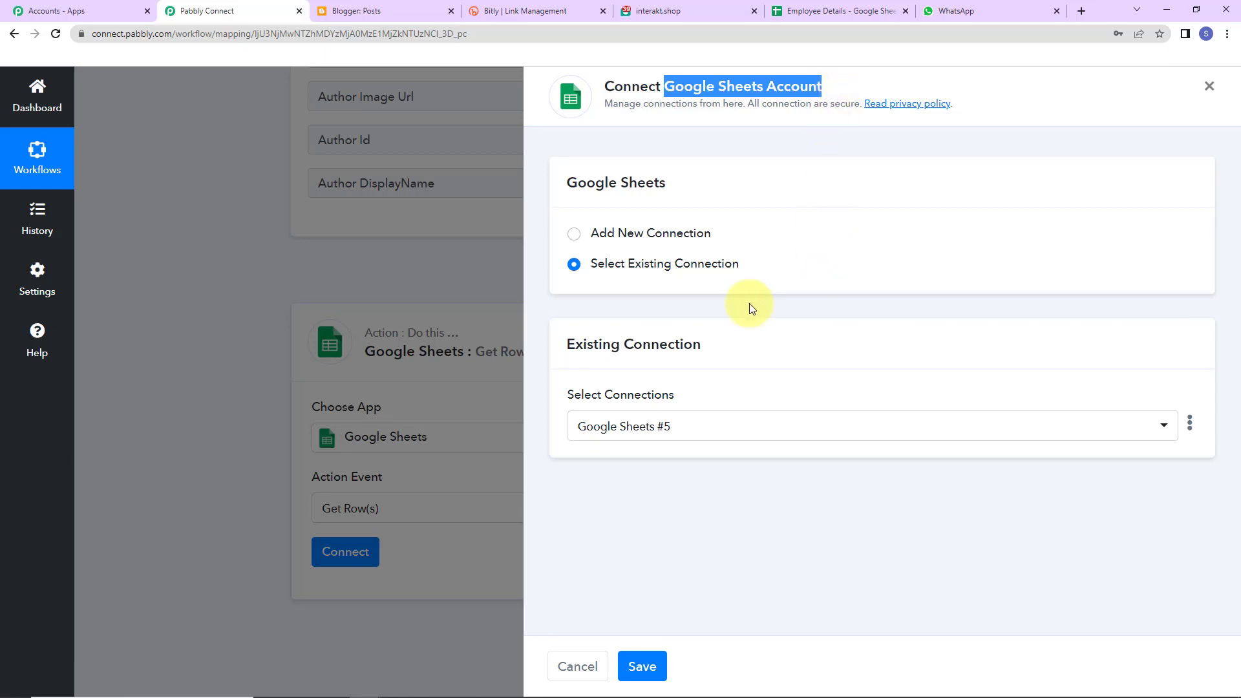
pyautogui.click(602, 233)
pyautogui.click(644, 411)
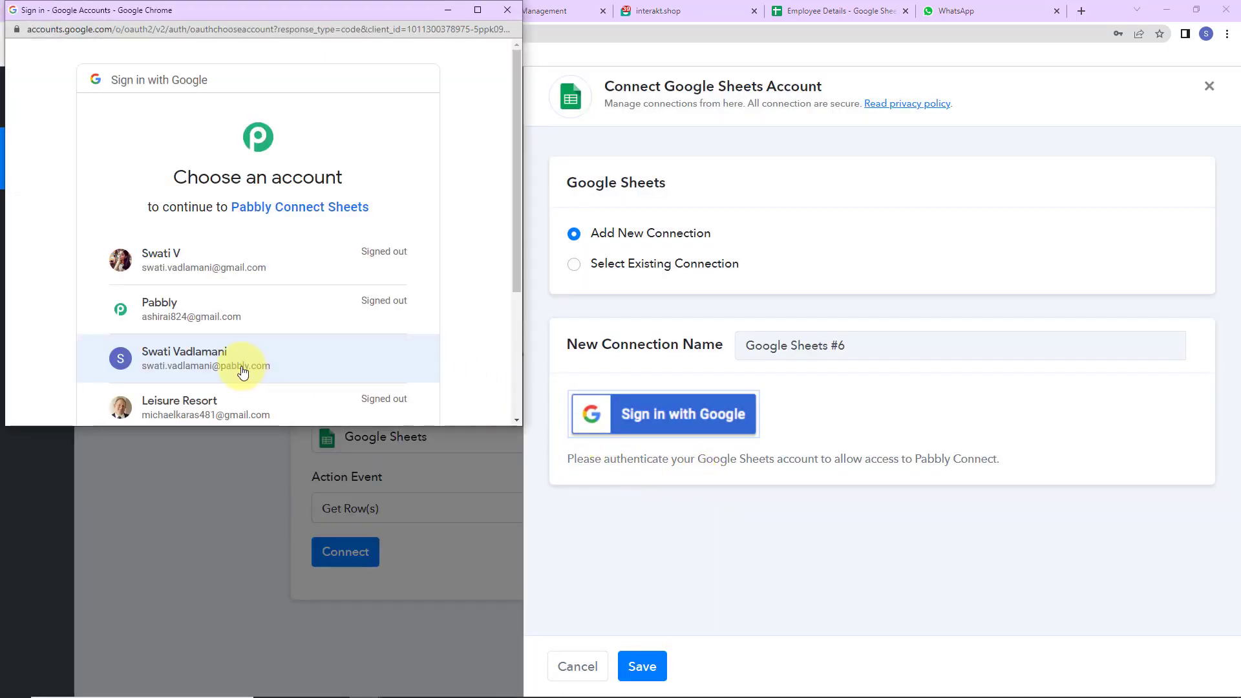
pyautogui.scroll(-1, 309, 406)
pyautogui.click(335, 361)
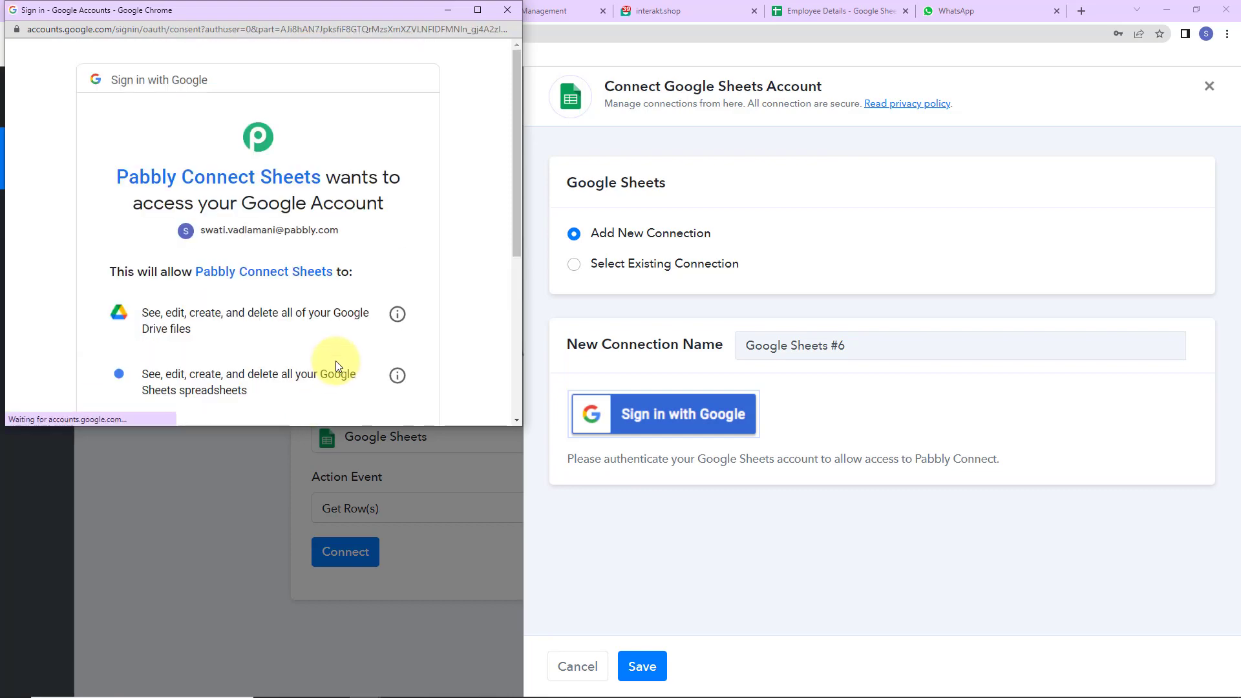
pyautogui.scroll(-5, 336, 361)
pyautogui.click(347, 312)
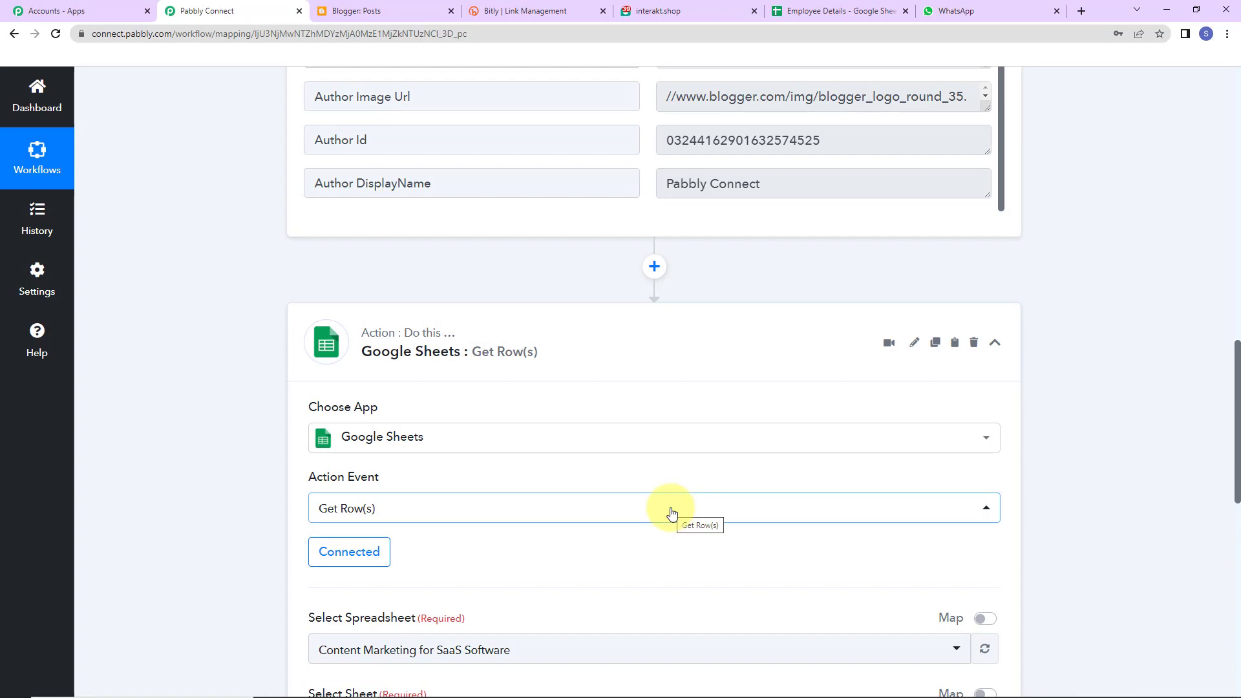
# - Check the Employee Details spreadsheet in Google Sheets, then choose it as the spreadsheet for the Get Row(s) action
pyautogui.click(806, 15)
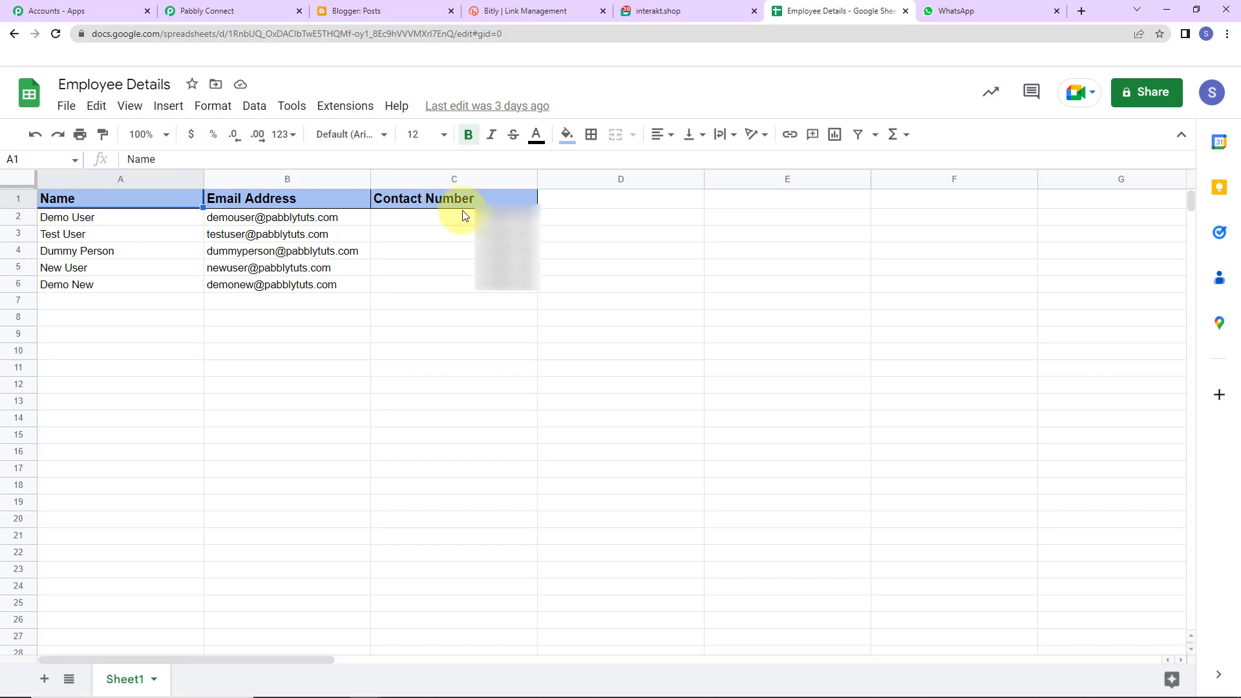
pyautogui.click(255, 13)
pyautogui.scroll(-6, 526, 452)
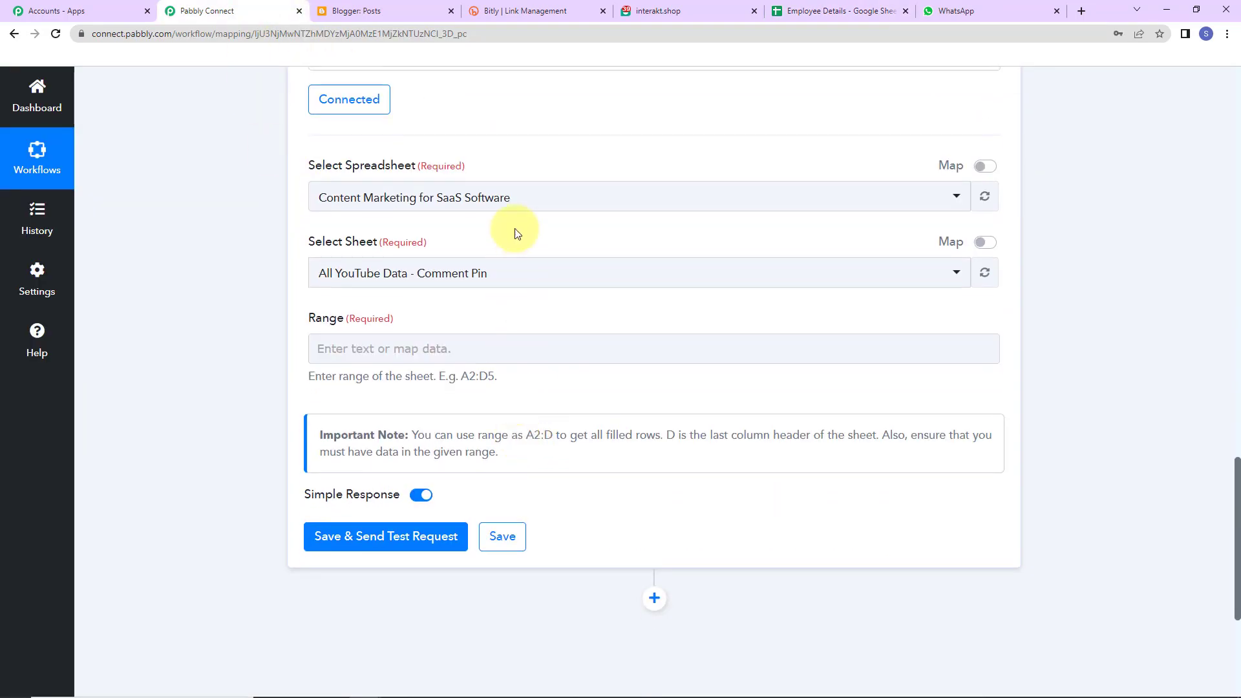
pyautogui.click(540, 196)
pyautogui.click(416, 299)
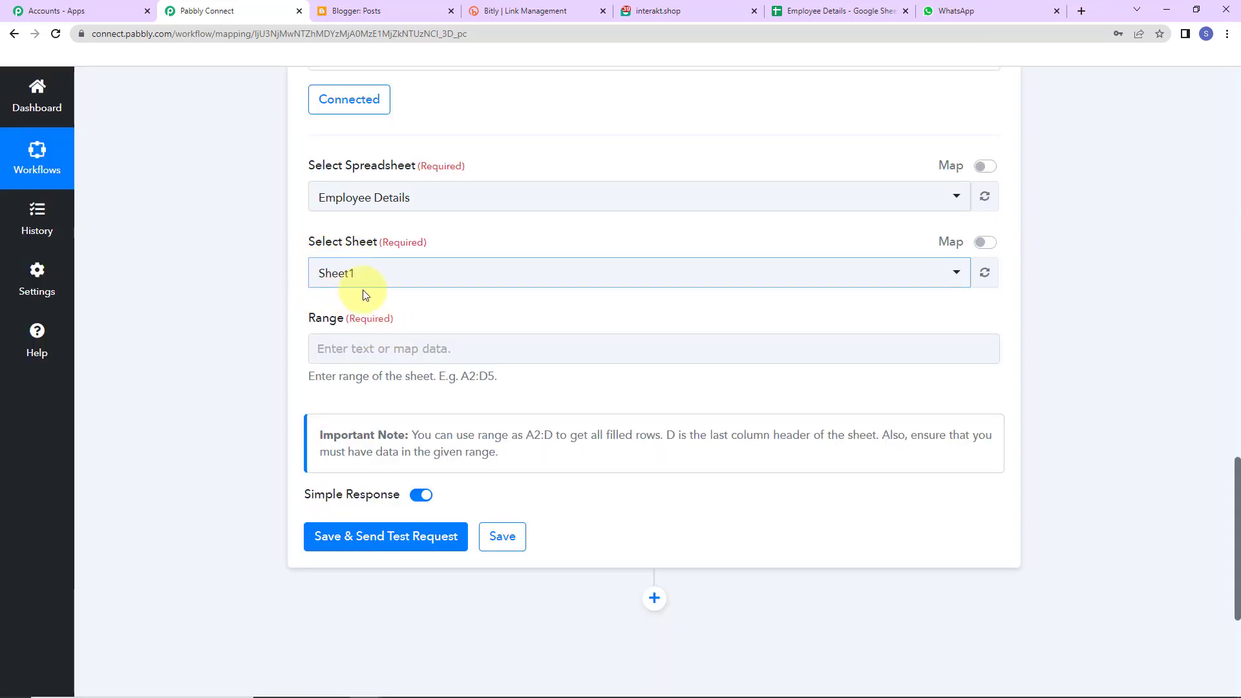
# - Check the extent of the employee data in the sheet, set the action's range to A2:C, and send a test request
pyautogui.click(337, 354)
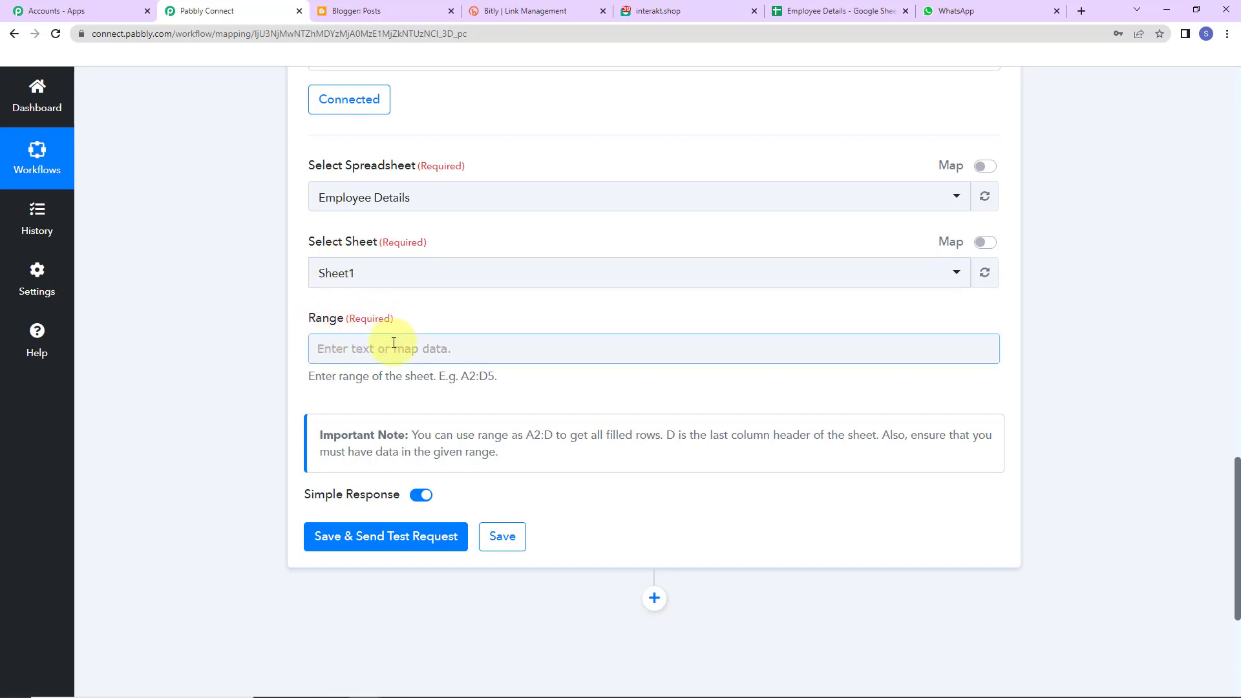
pyautogui.hotkey('ctrl', '6')
pyautogui.moveTo(117, 221); pyautogui.dragTo(486, 296)
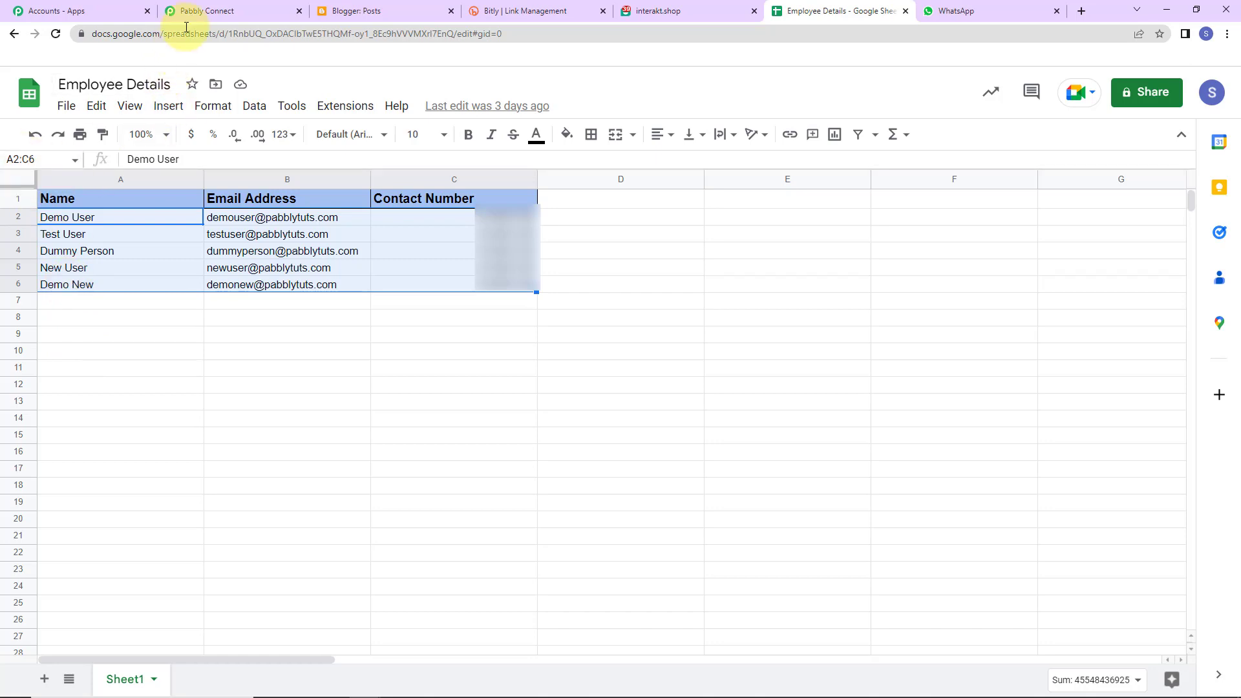
pyautogui.click(207, 11)
pyautogui.click(339, 343)
pyautogui.write('A2:')
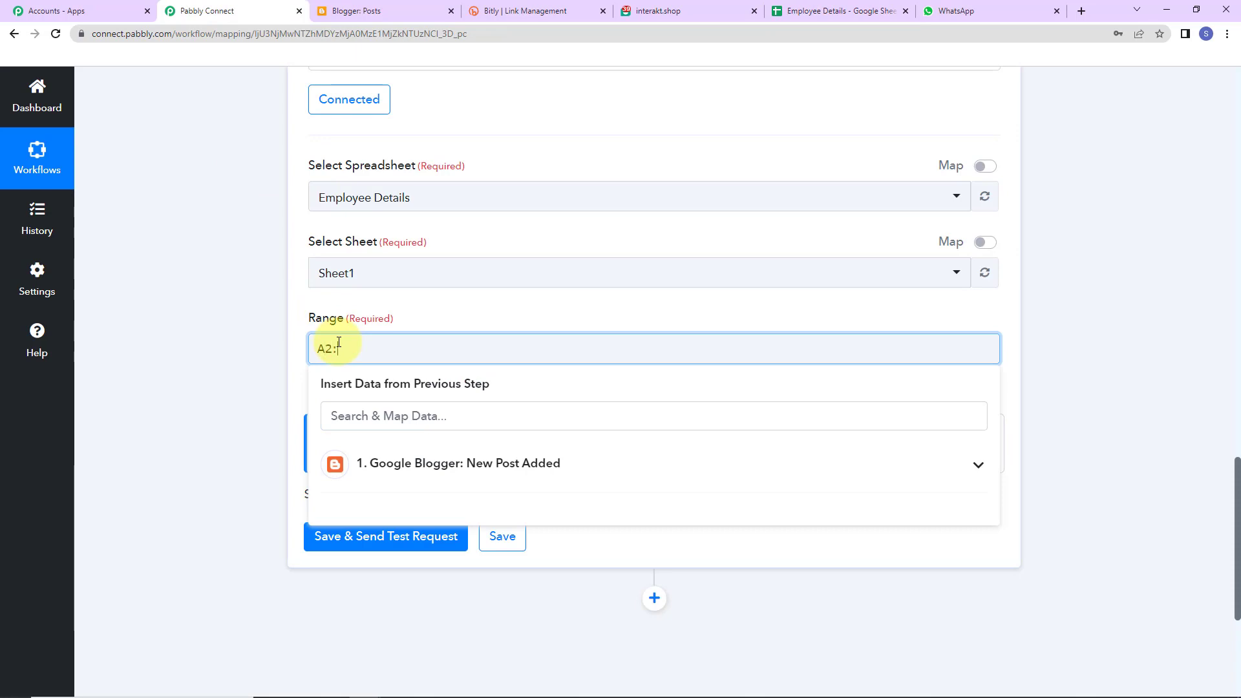
pyautogui.write('C')
pyautogui.click(265, 369)
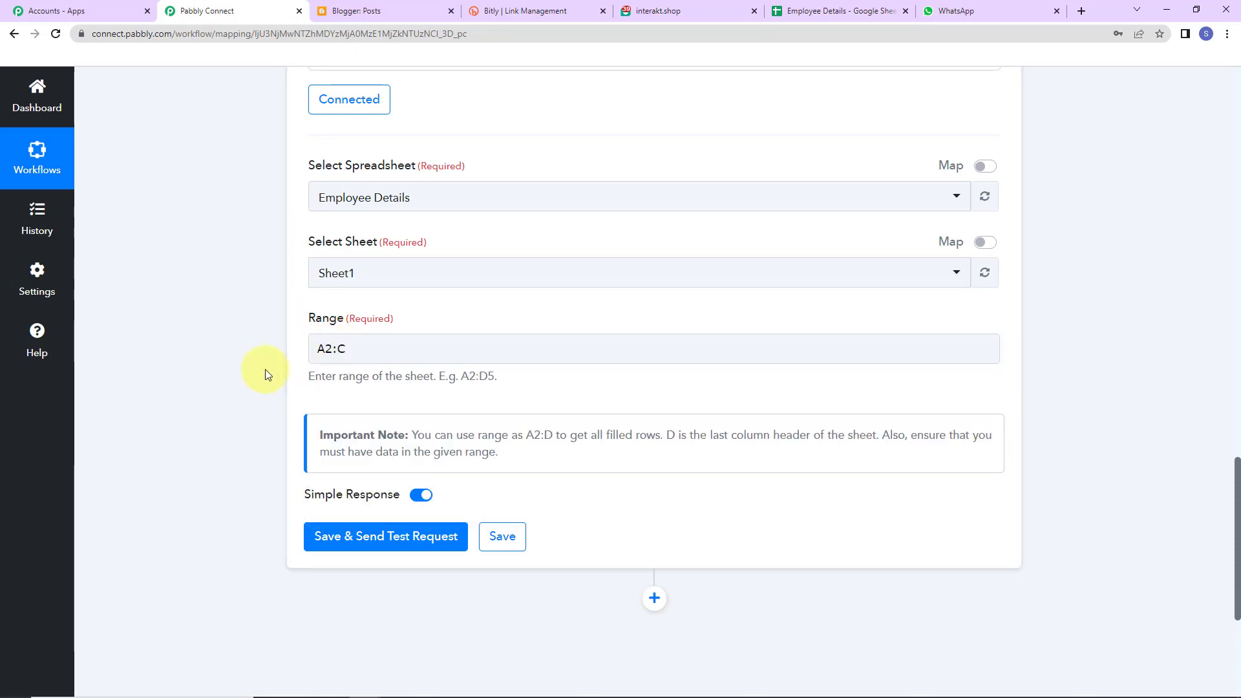
pyautogui.scroll(-2, 265, 370)
pyautogui.click(358, 385)
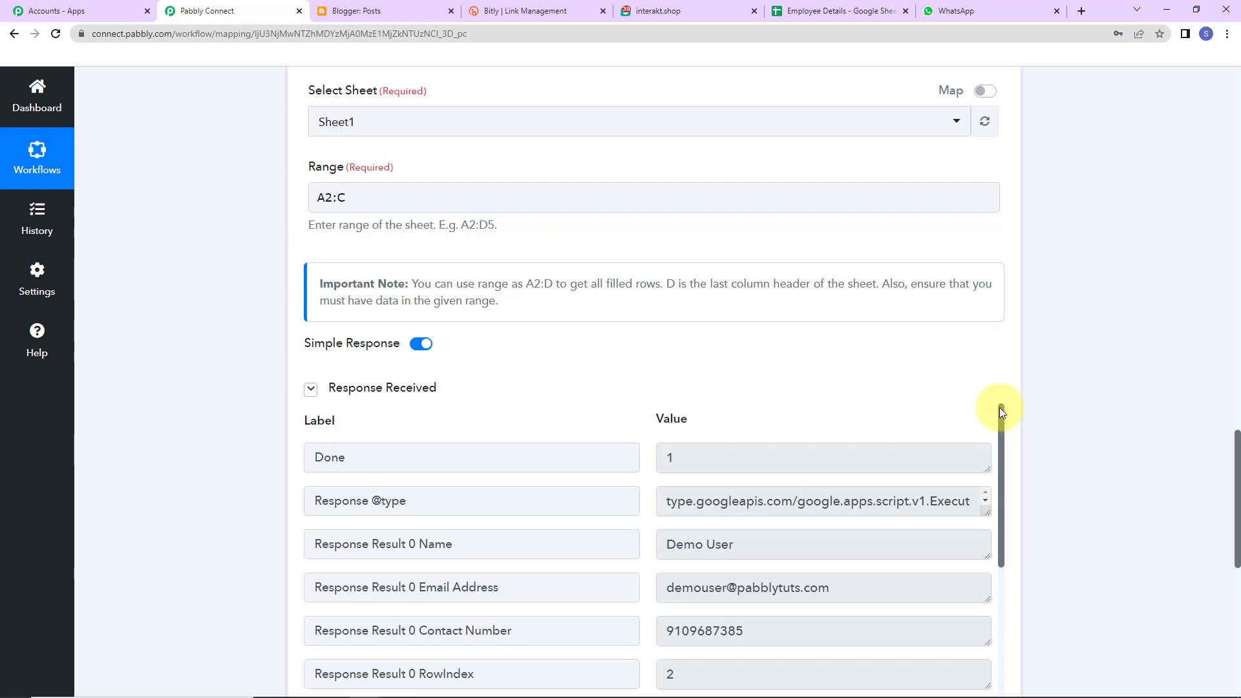
# - Look through the rows returned by the Google Sheets action and turn off its Simple Response option
pyautogui.moveTo(999, 407); pyautogui.dragTo(997, 676)
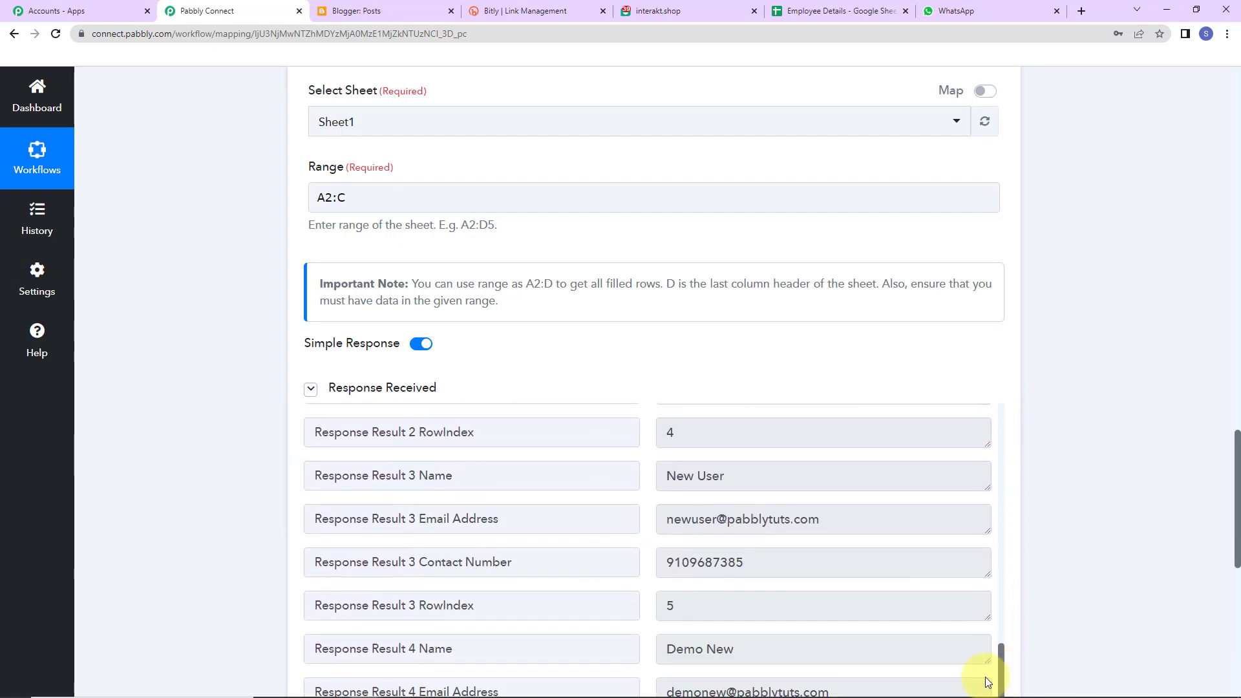
pyautogui.scroll(-5, 1186, 369)
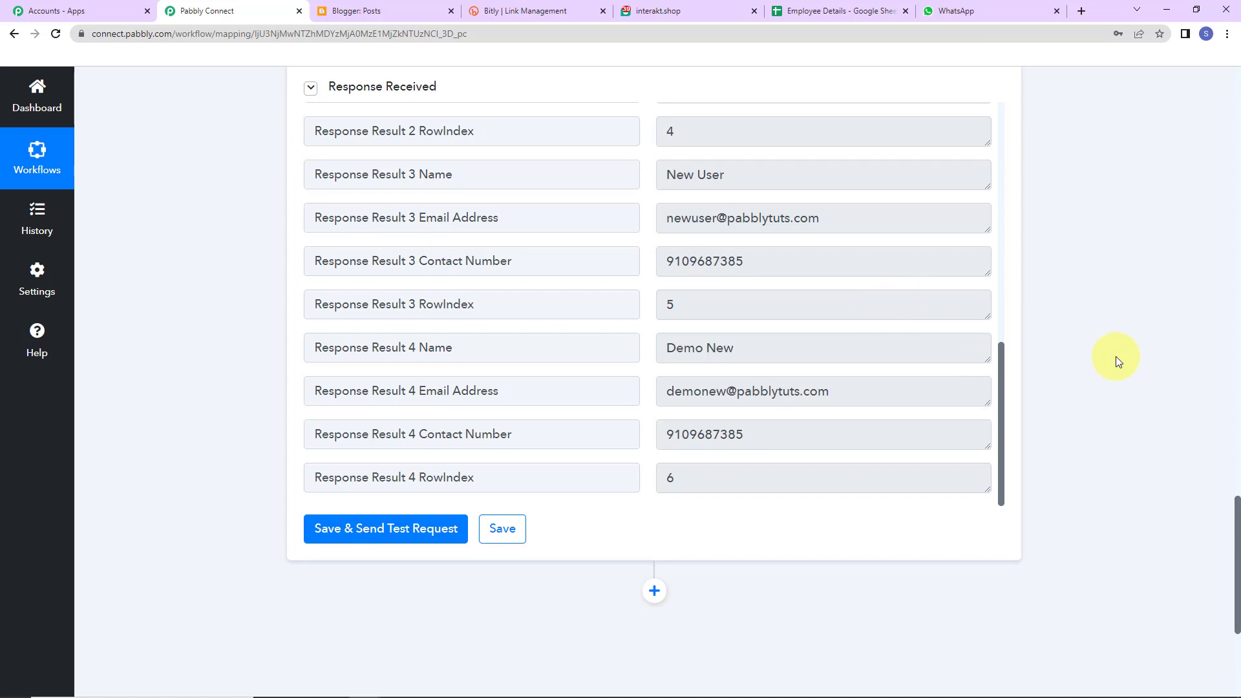
pyautogui.scroll(2, 1116, 355)
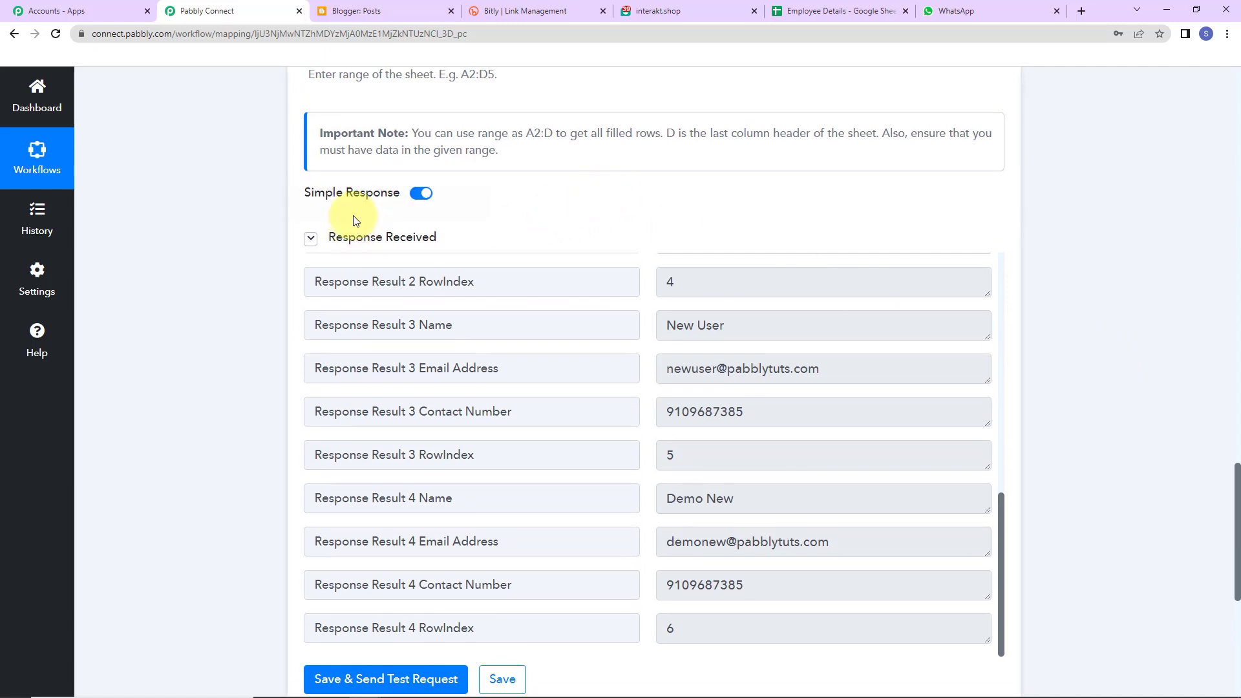
pyautogui.click(423, 195)
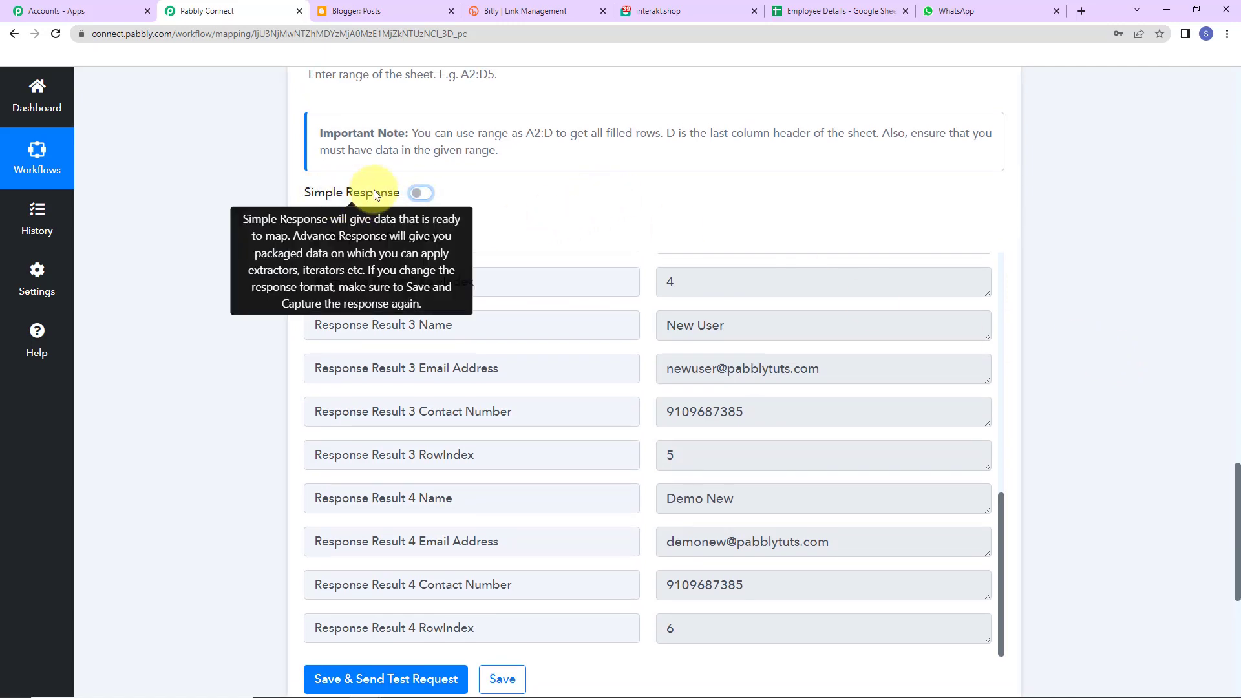
# - Send a new test request from the Google Sheets action and enlarge the Response Result value to review the returned rows
pyautogui.scroll(-2, 198, 397)
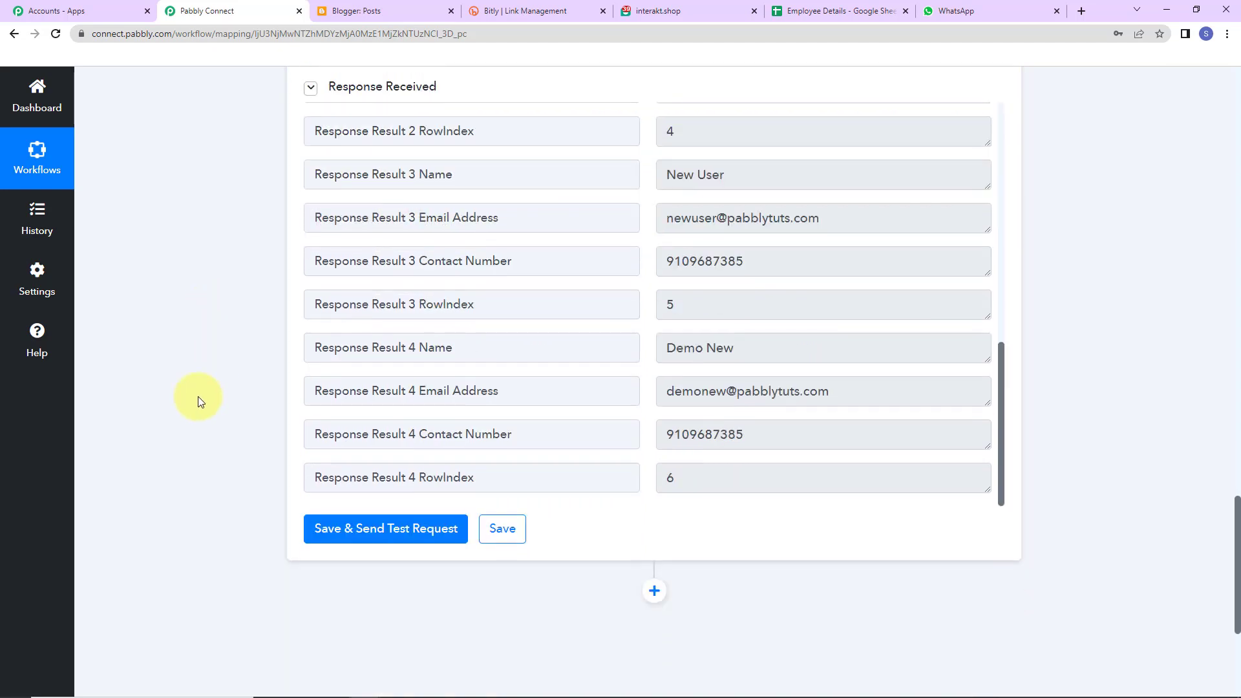
pyautogui.click(379, 537)
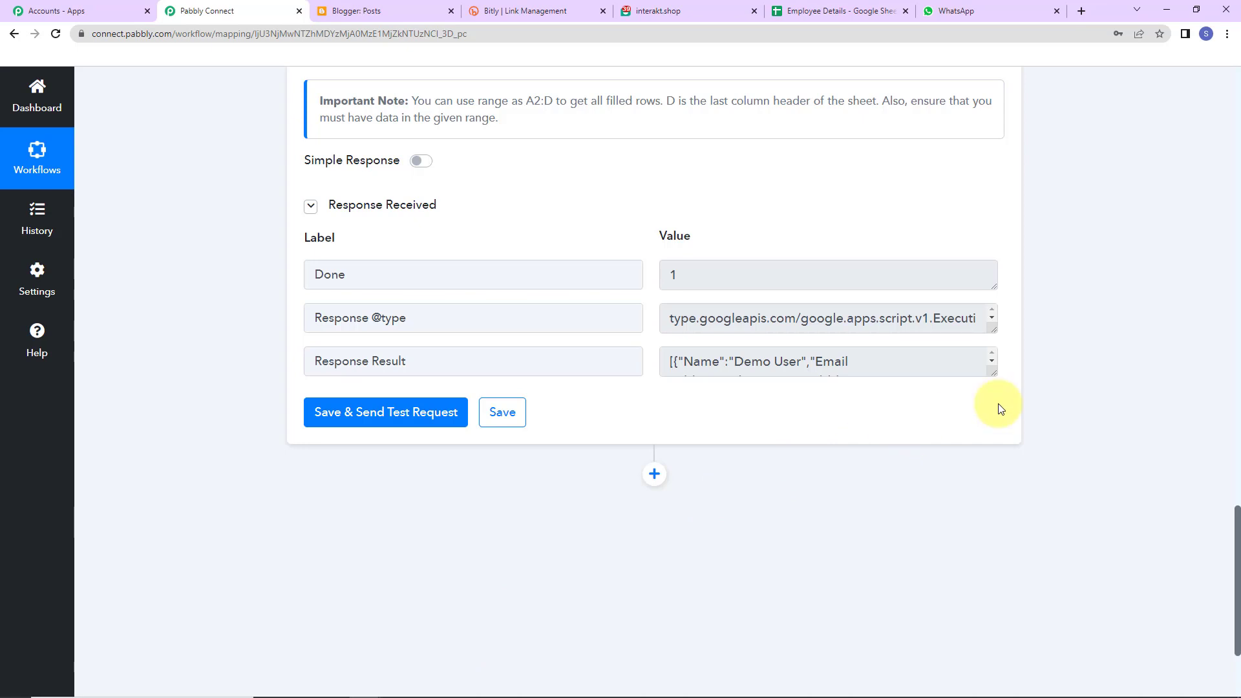
pyautogui.moveTo(993, 375); pyautogui.dragTo(1005, 596)
pyautogui.moveTo(993, 432); pyautogui.dragTo(987, 407)
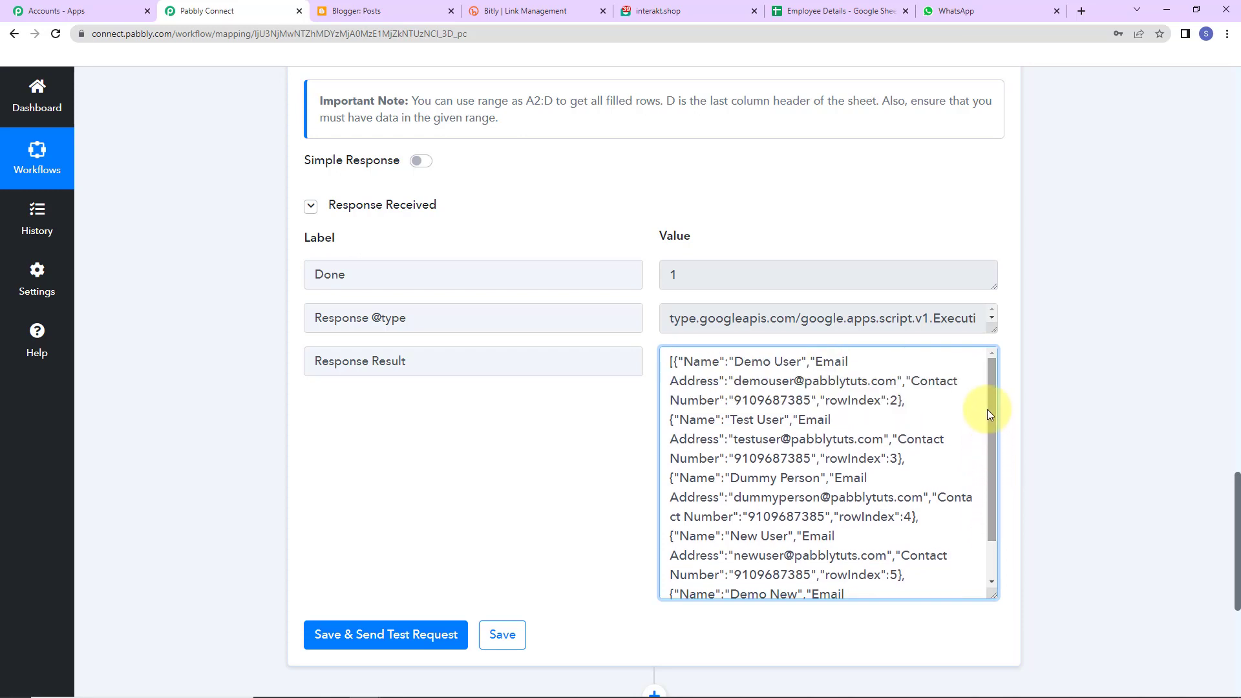
pyautogui.click(1087, 404)
# - Add an Iterator by Pabbly action on the Response Result array from step 2 and send a test request
pyautogui.scroll(-5, 1086, 403)
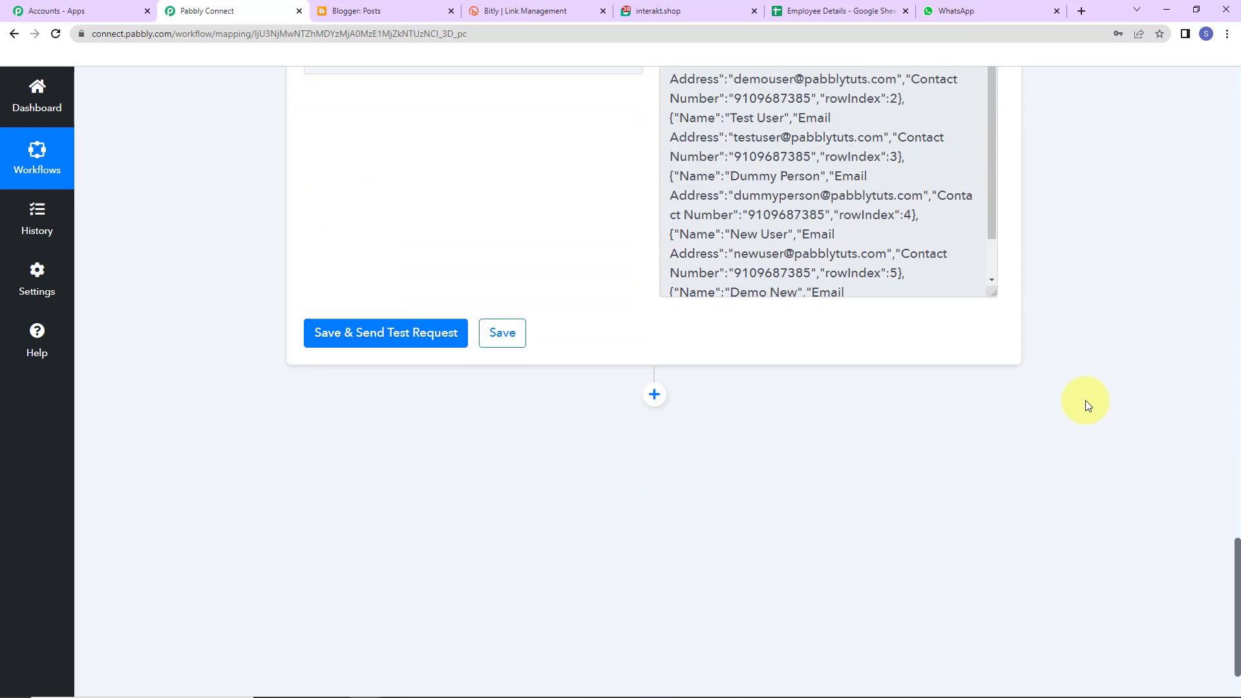
pyautogui.click(655, 394)
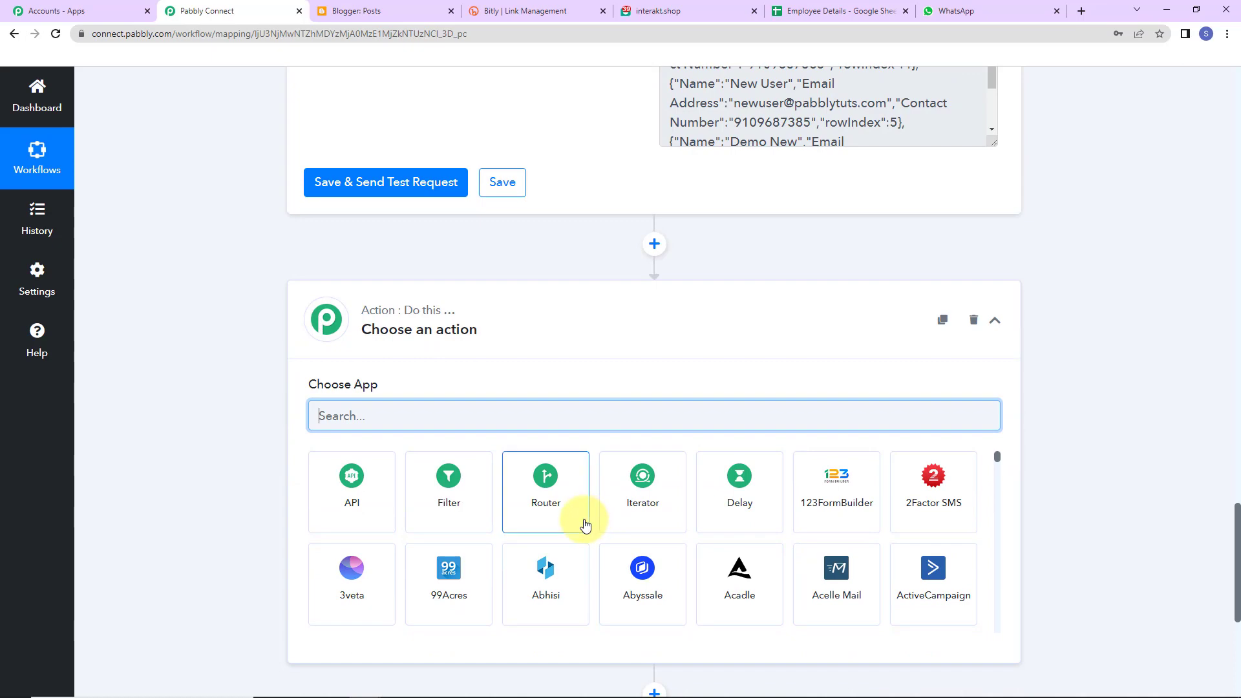
pyautogui.click(645, 495)
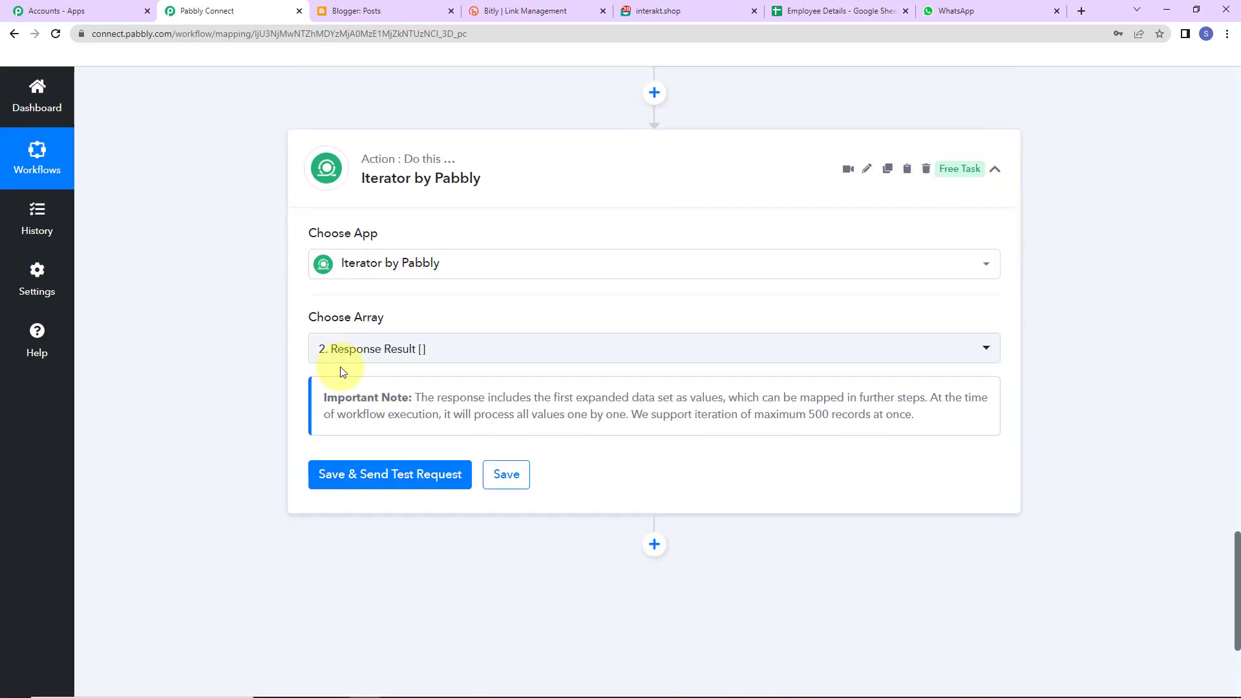
pyautogui.click(380, 482)
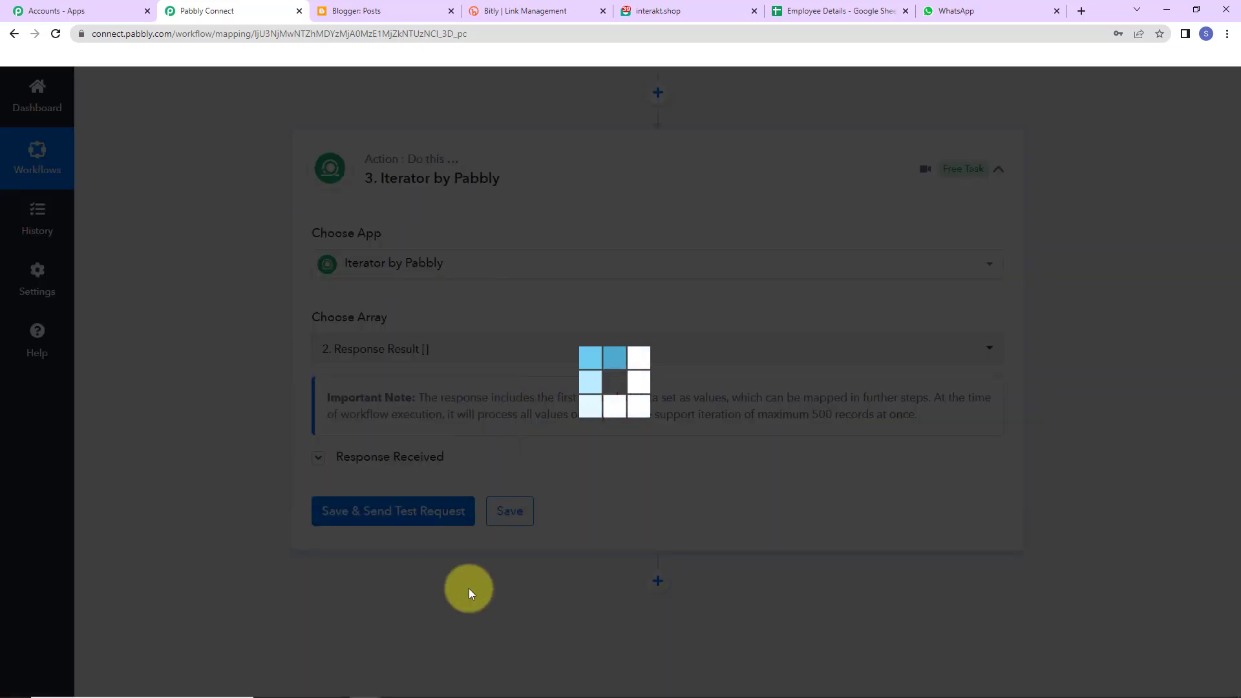
pyautogui.scroll(-2, 1002, 519)
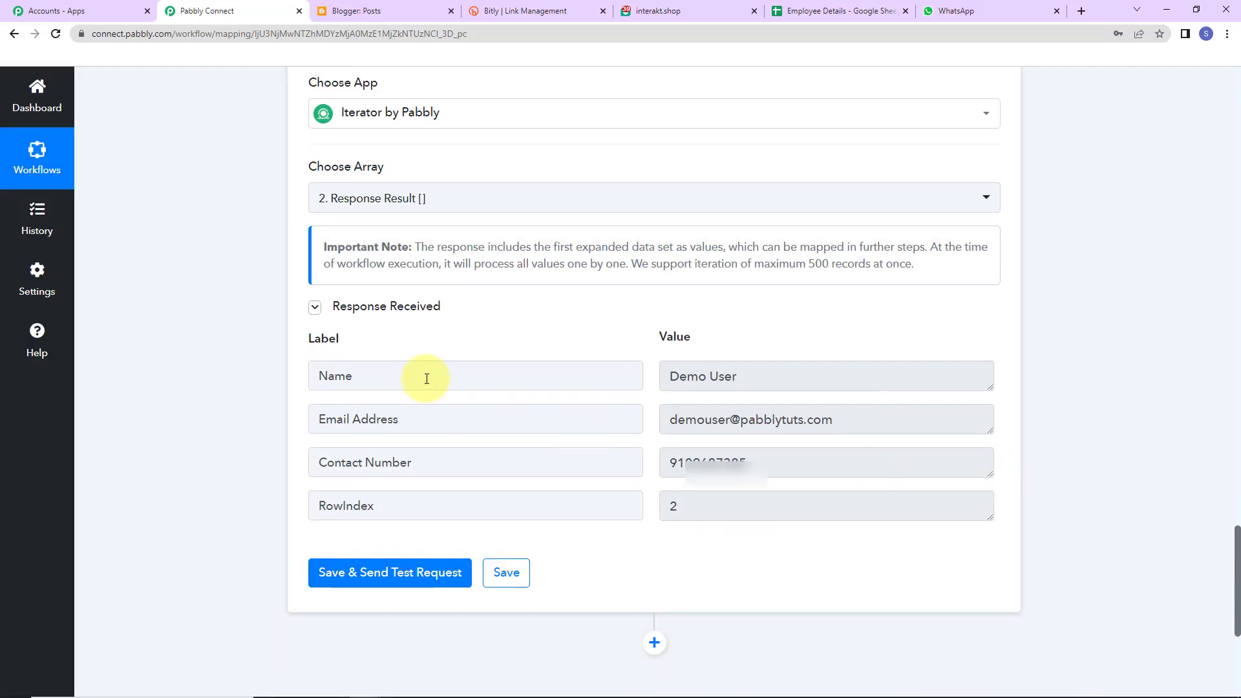
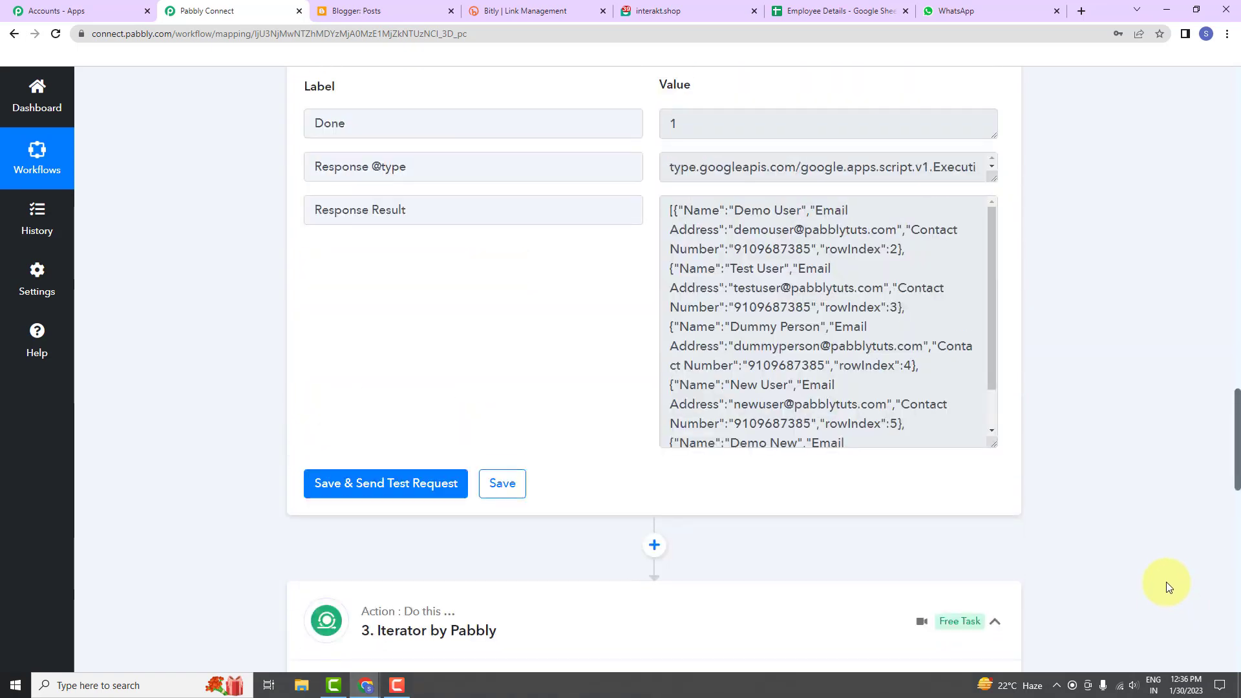
# - Review the full post Url in the response received by the Google Blogger trigger
pyautogui.scroll(5, 762, 385)
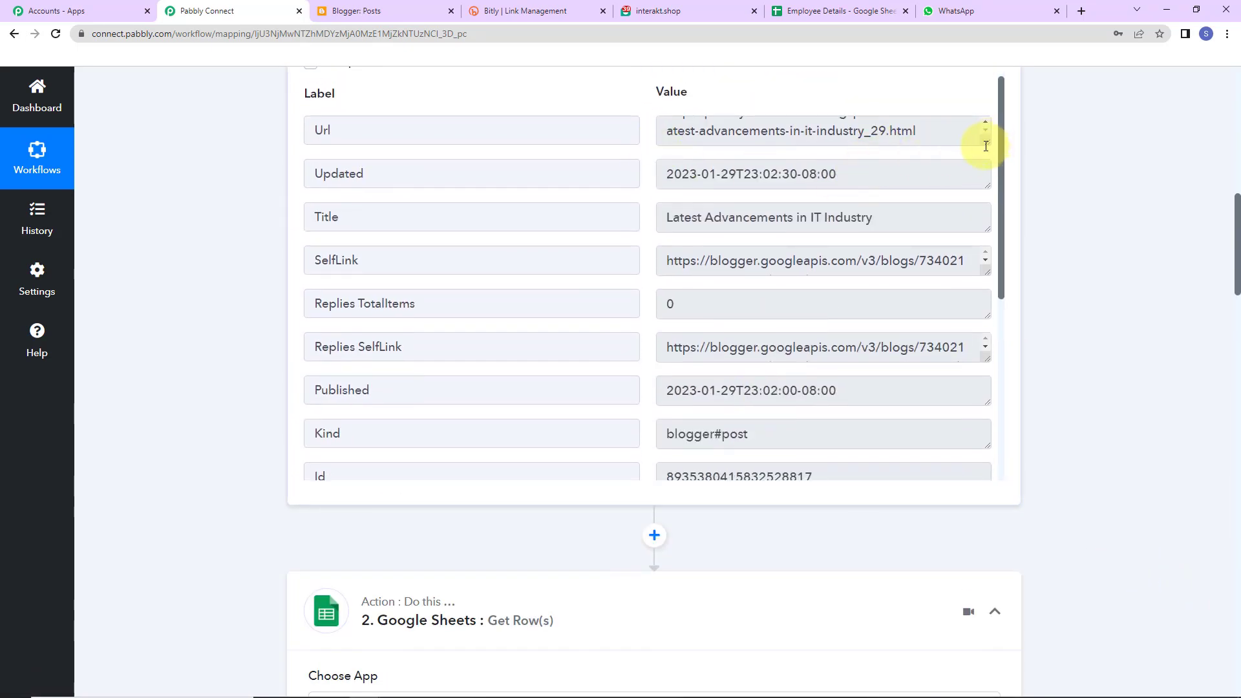
pyautogui.moveTo(914, 139); pyautogui.dragTo(668, 130)
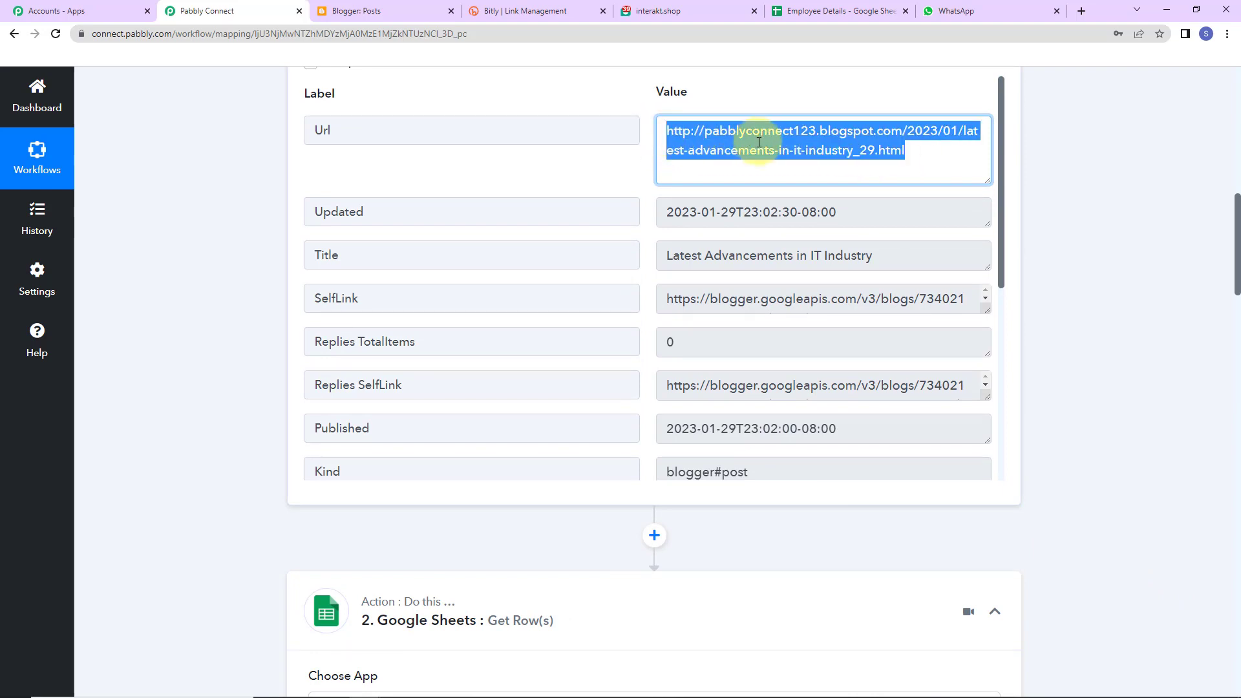
pyautogui.click(1064, 173)
# - Set the action event of the Bitly action to Shorten Link
pyautogui.scroll(-20, 1131, 354)
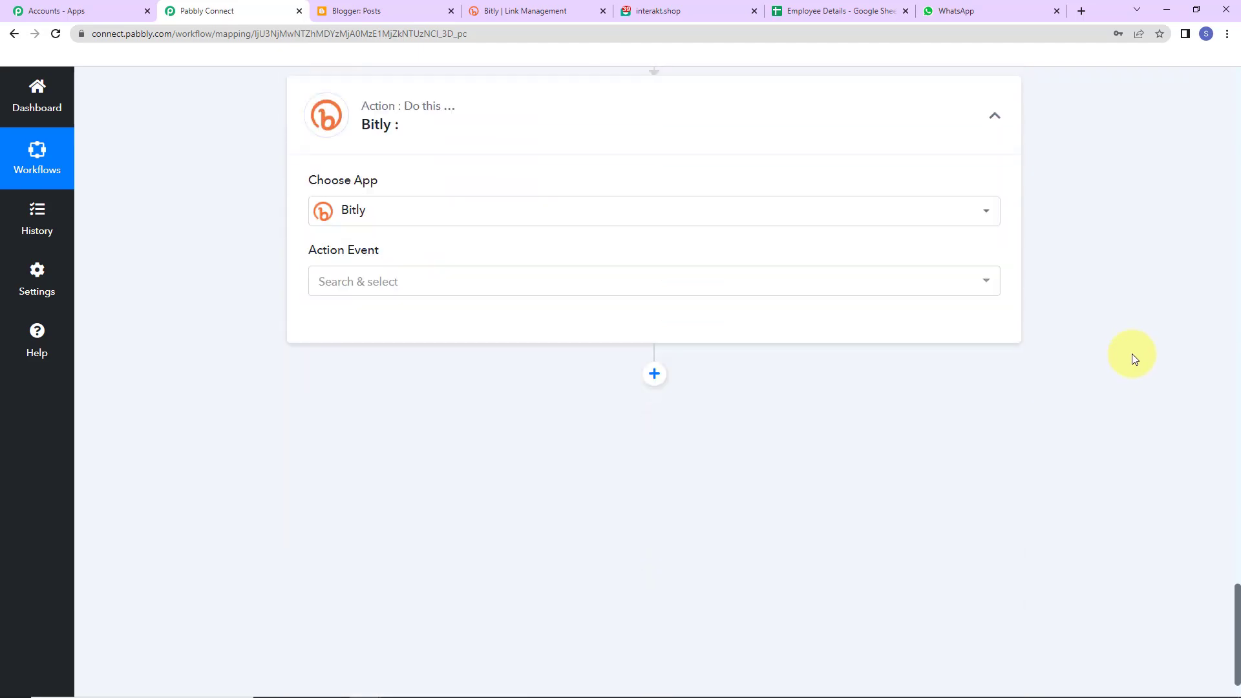
pyautogui.click(336, 291)
pyautogui.click(361, 369)
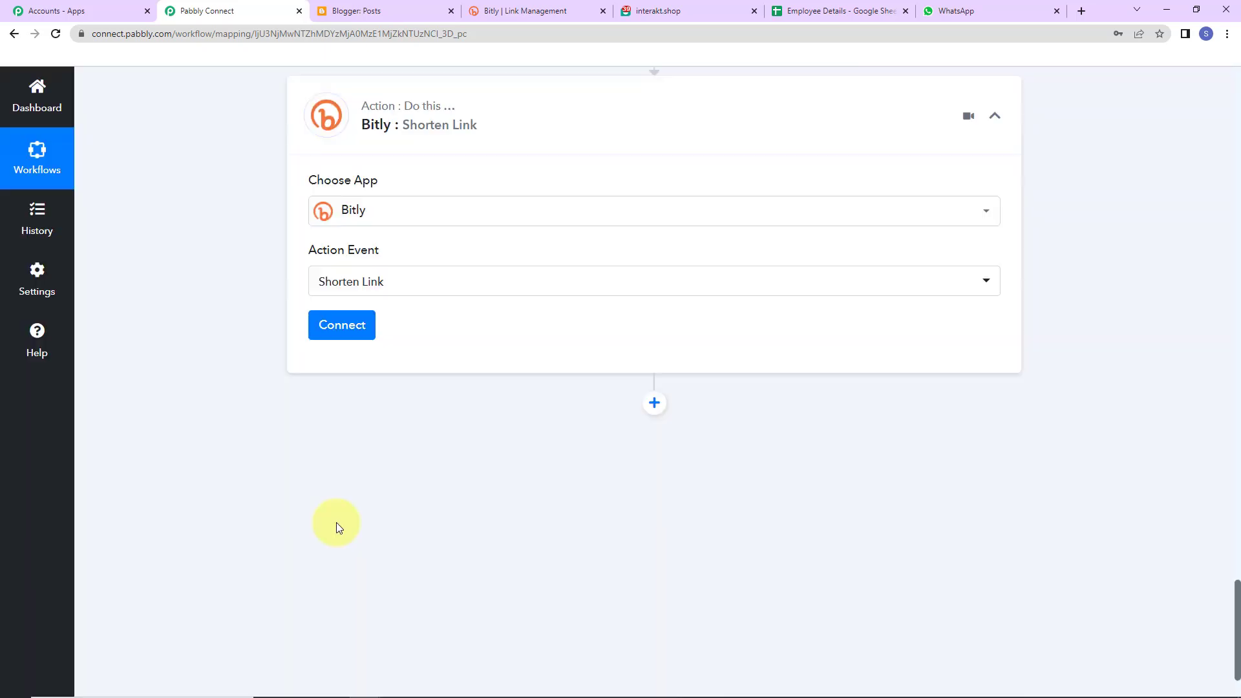
# - Add a new Bitly connection to the Shorten Link action and authorize Pabbly to use the Bitly account
pyautogui.click(344, 331)
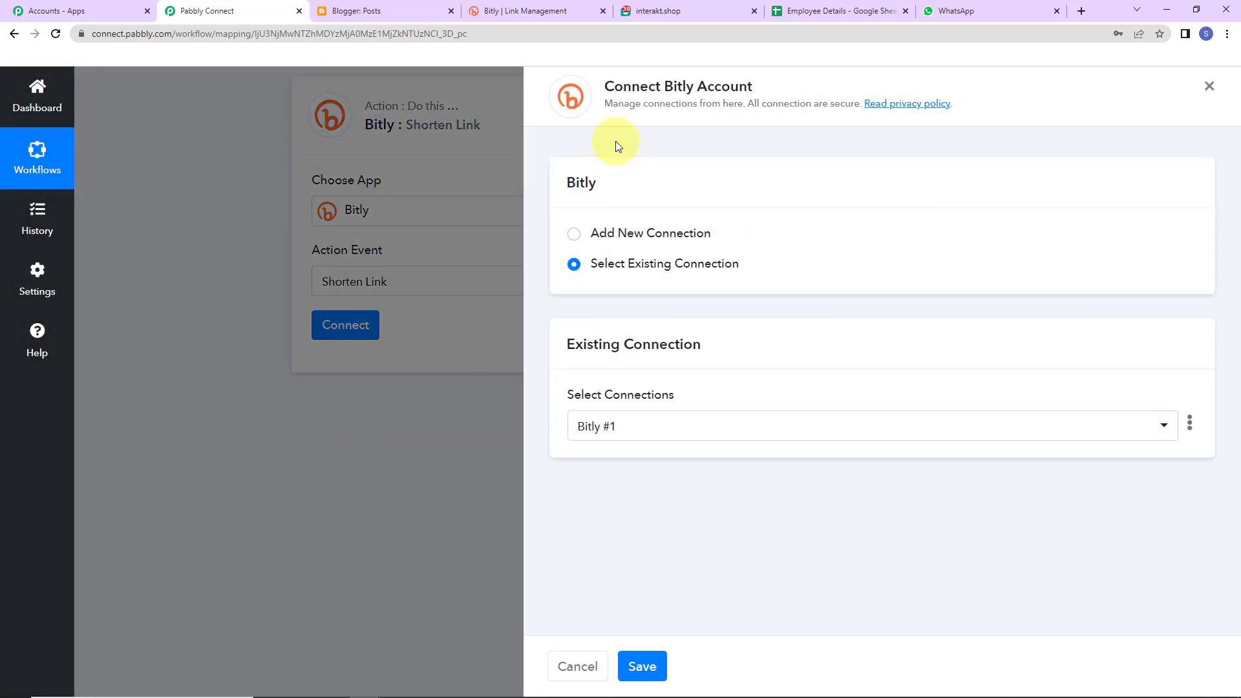
pyautogui.moveTo(605, 86); pyautogui.dragTo(761, 87)
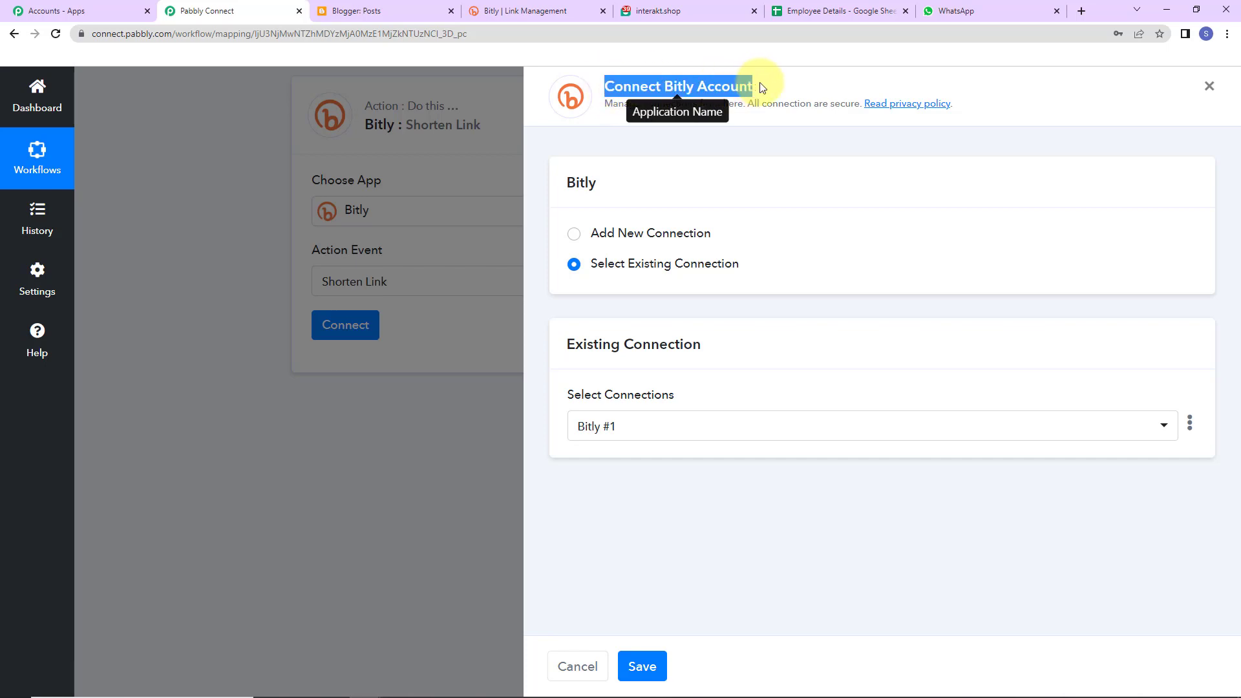
pyautogui.click(577, 237)
pyautogui.click(601, 406)
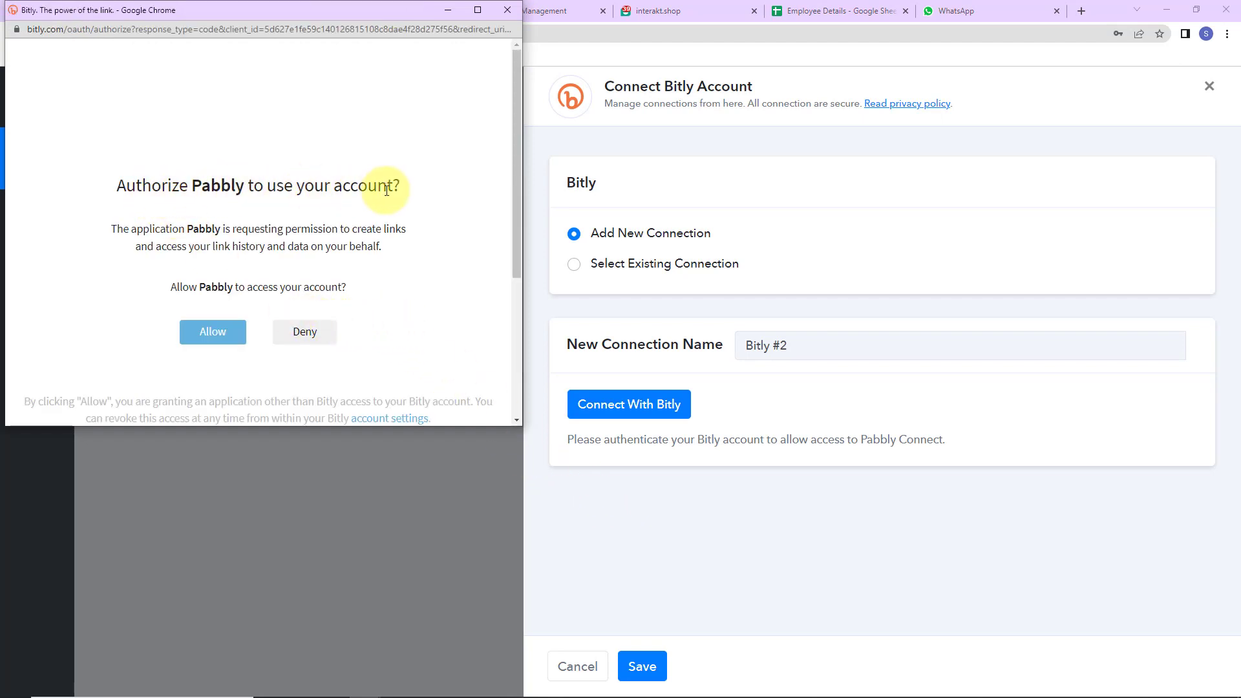
pyautogui.click(222, 336)
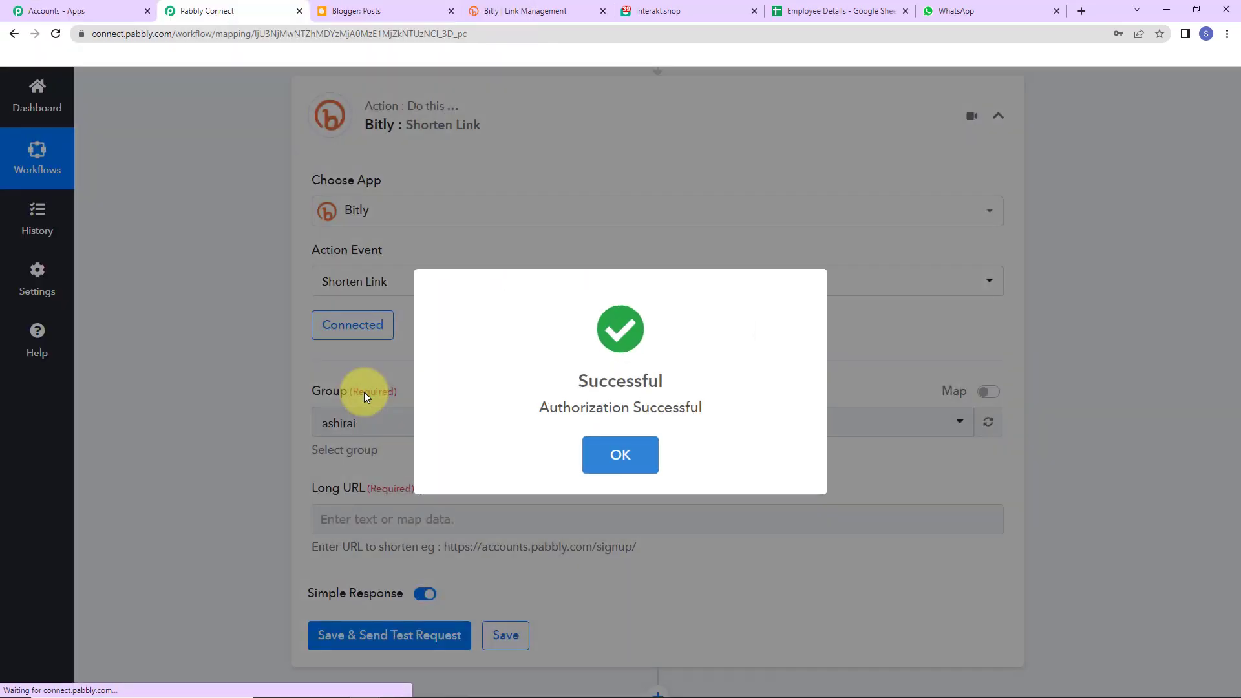
pyautogui.click(363, 391)
# - Map the Url from the Google Blogger trigger into Bitly's Long URL field and send a test request
pyautogui.scroll(-2, 1098, 376)
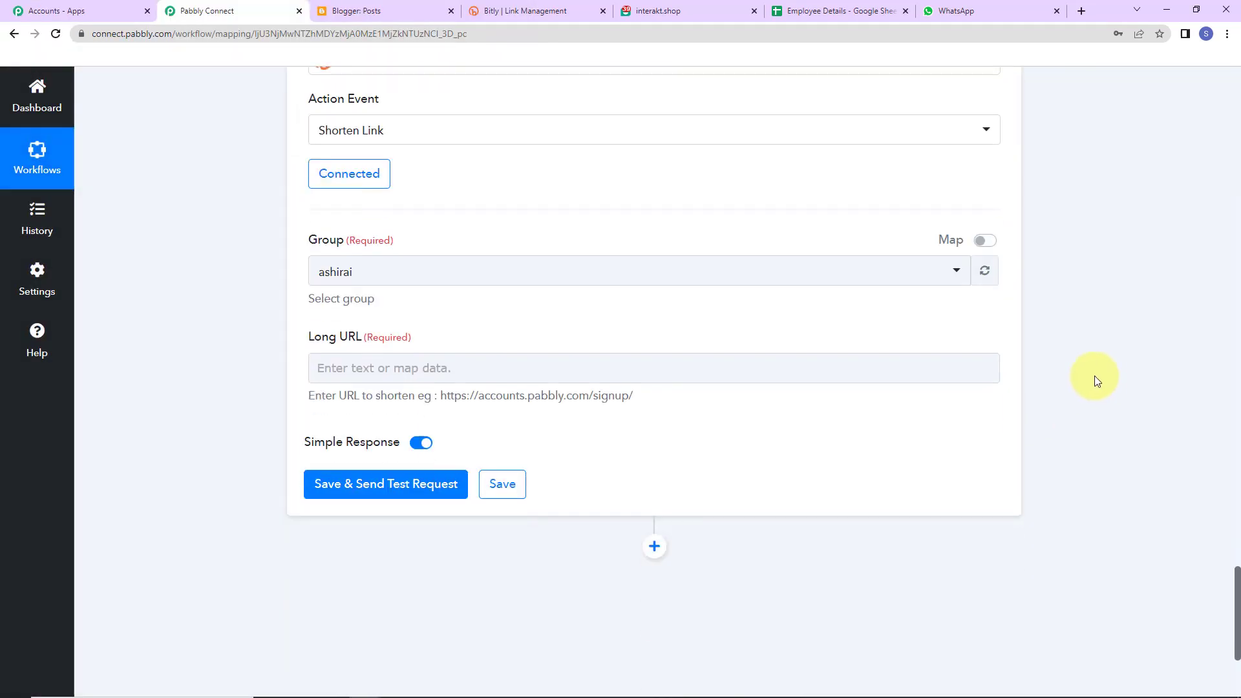
pyautogui.click(319, 273)
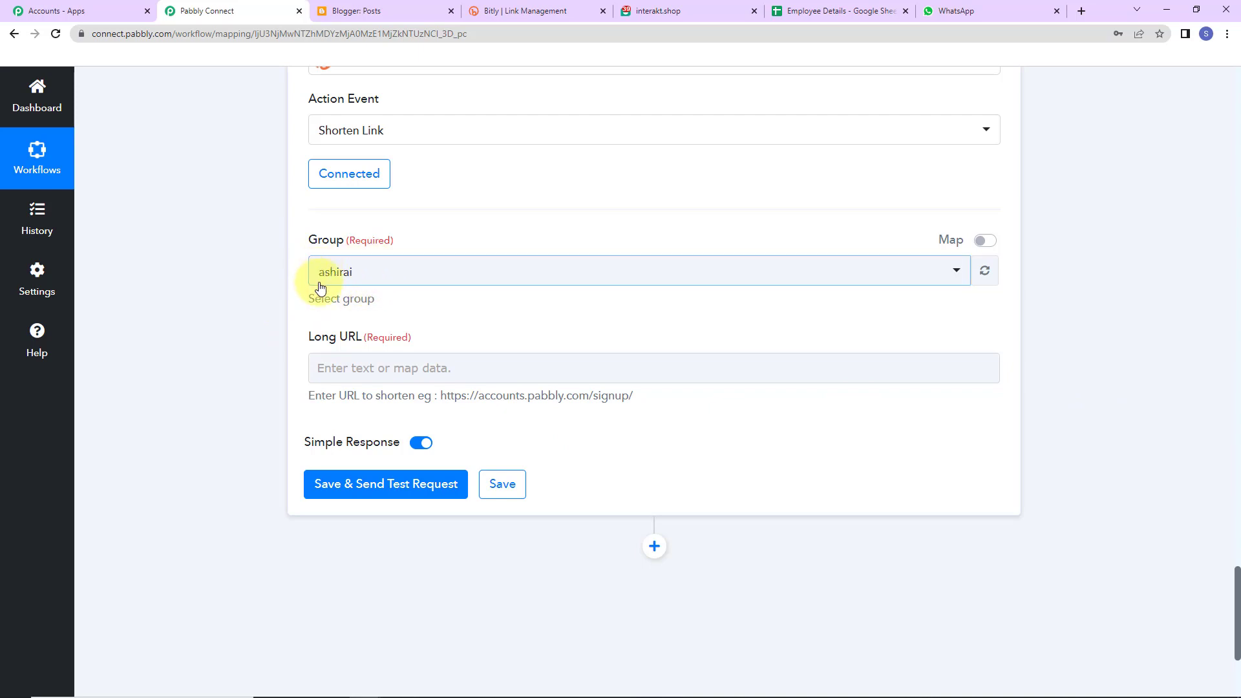
pyautogui.click(359, 374)
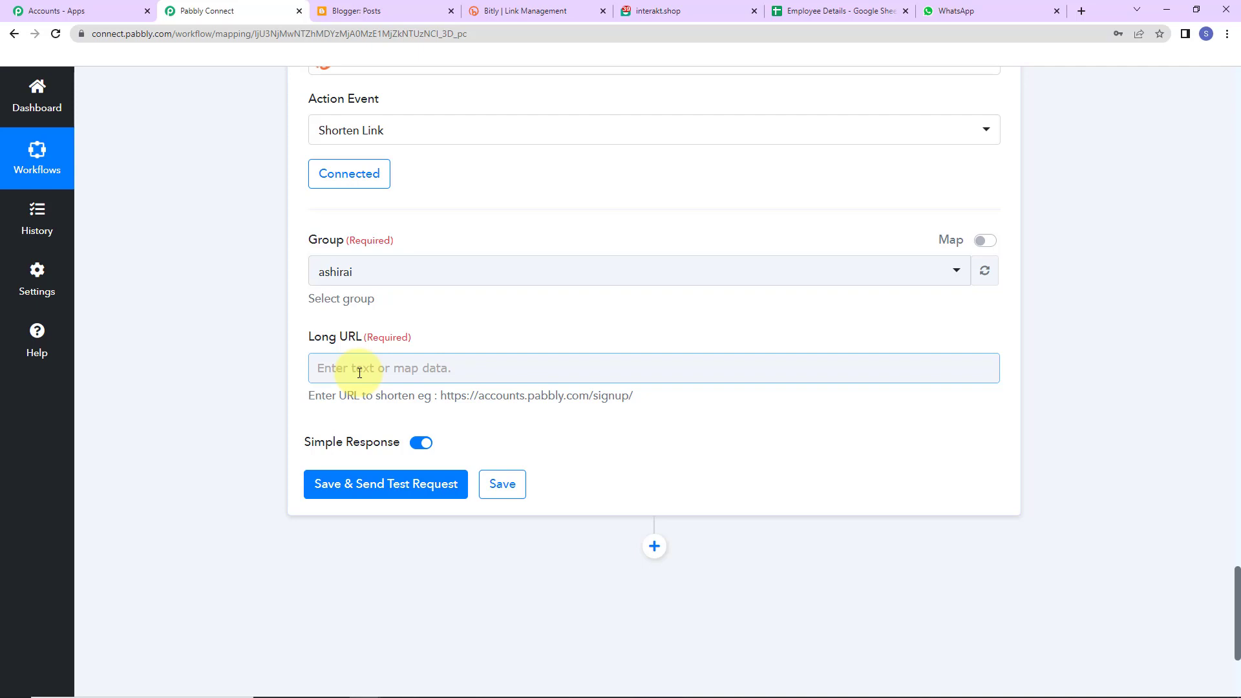
pyautogui.click(359, 368)
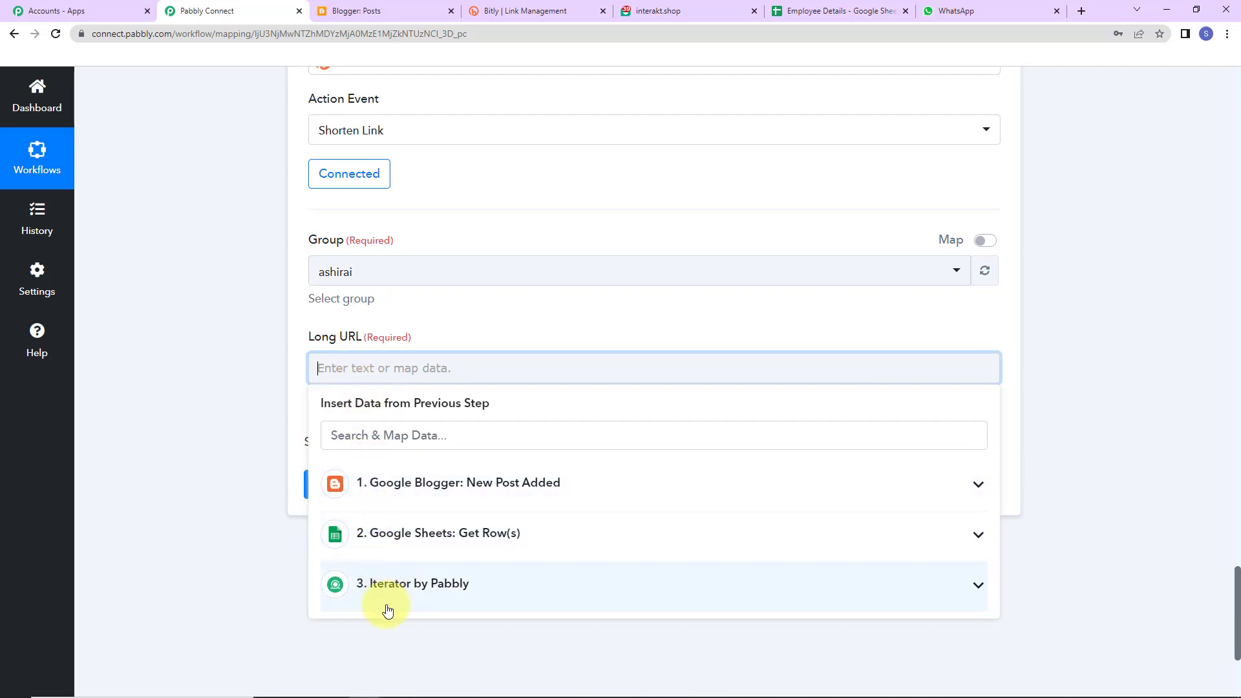
pyautogui.click(380, 493)
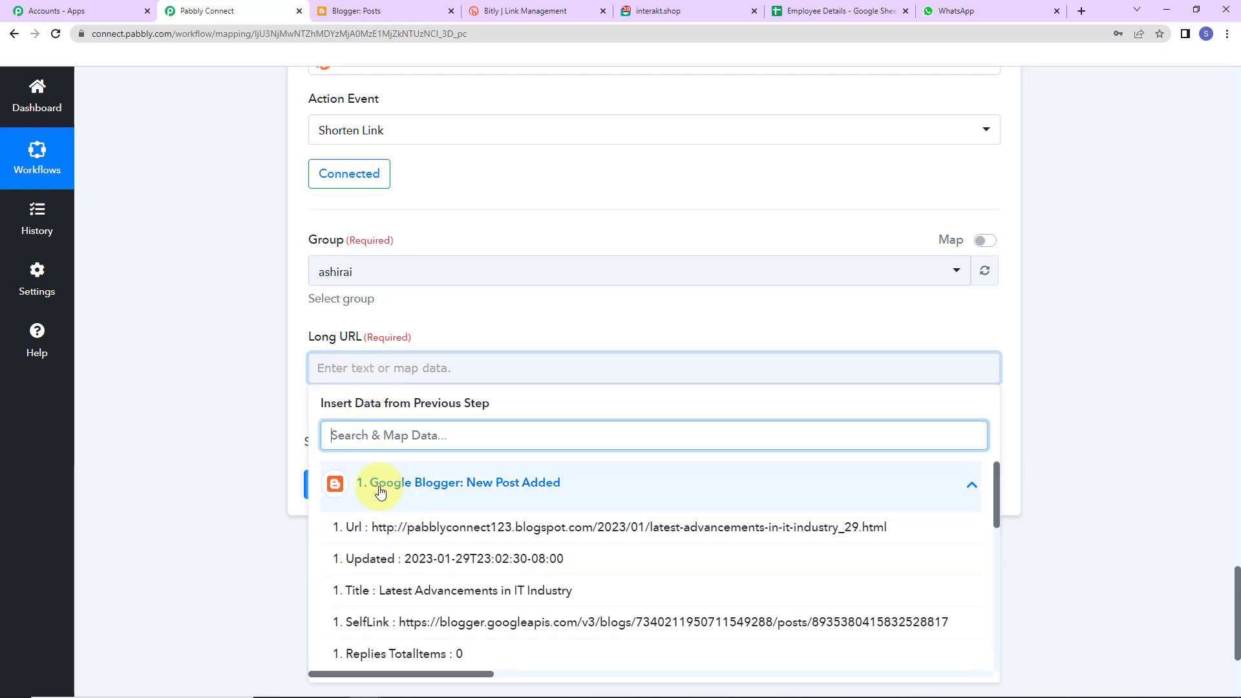
pyautogui.click(377, 533)
pyautogui.click(238, 429)
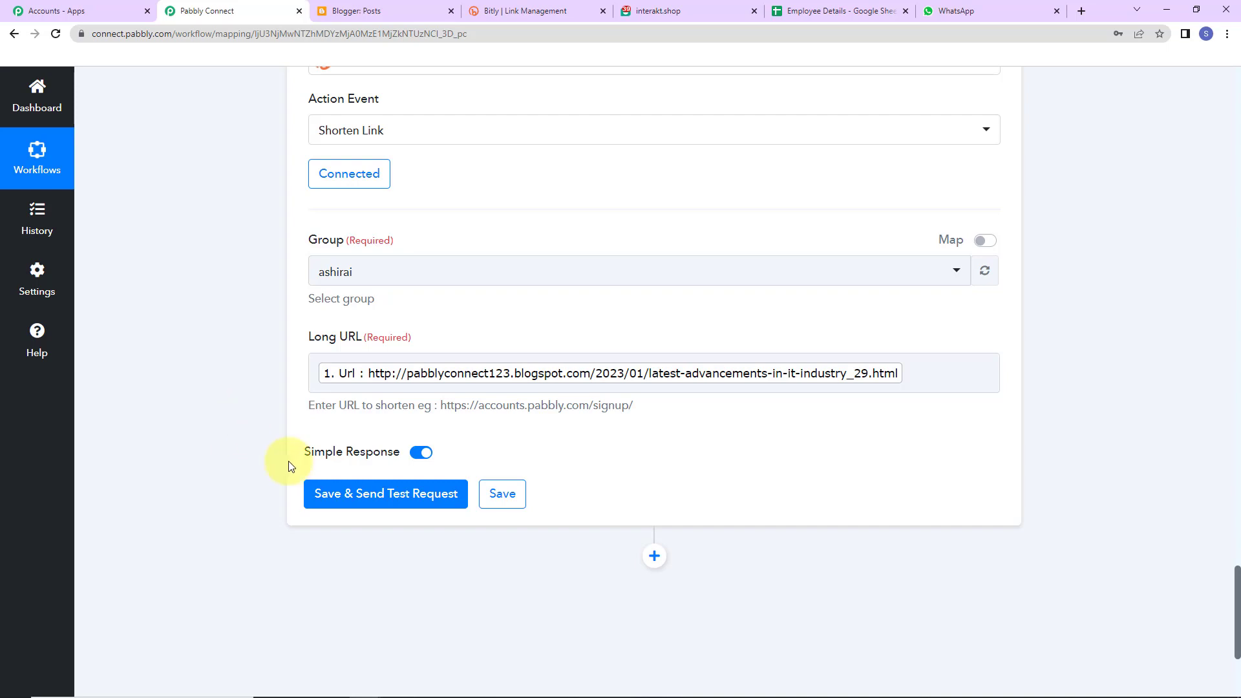
pyautogui.click(334, 497)
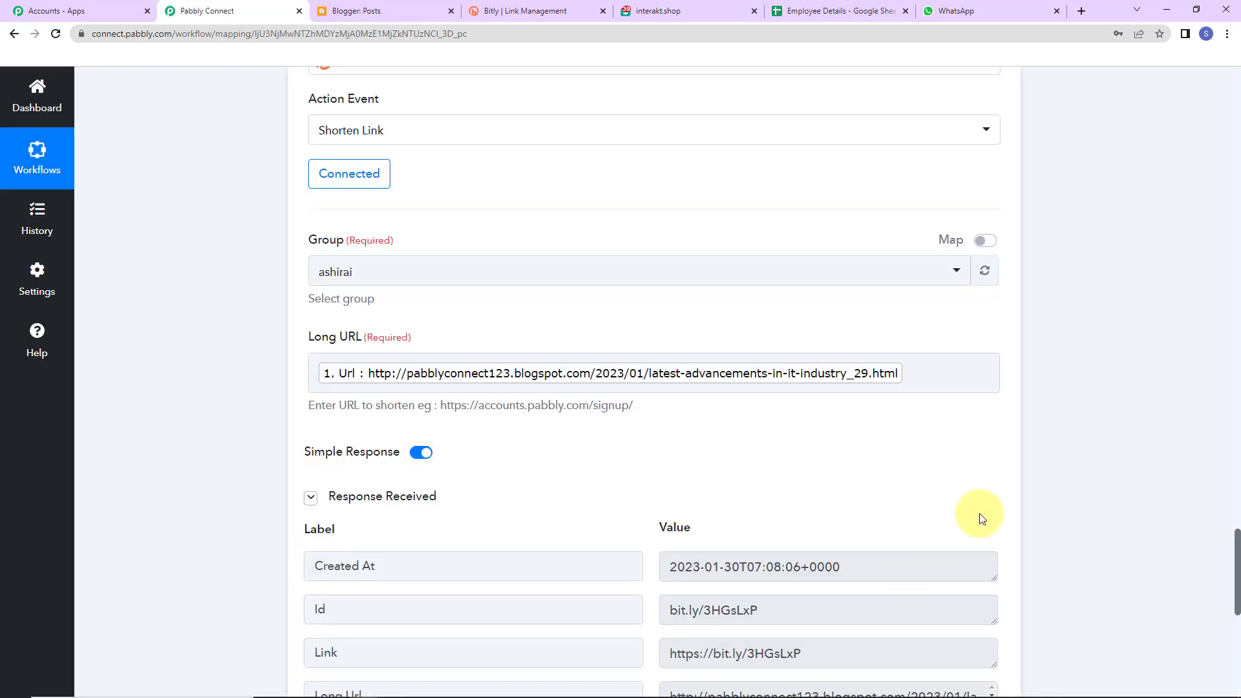
# - Check the shortened Link value in the response received from Bitly
pyautogui.scroll(-5, 1075, 471)
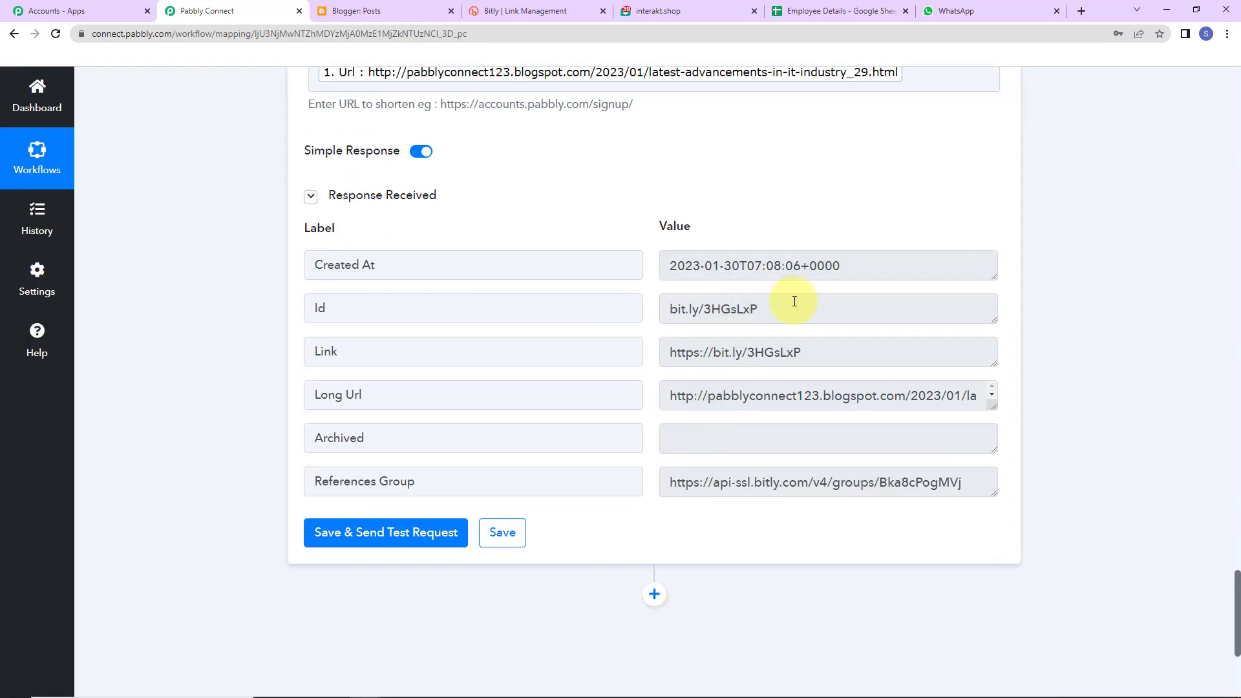
pyautogui.moveTo(831, 352); pyautogui.dragTo(663, 357)
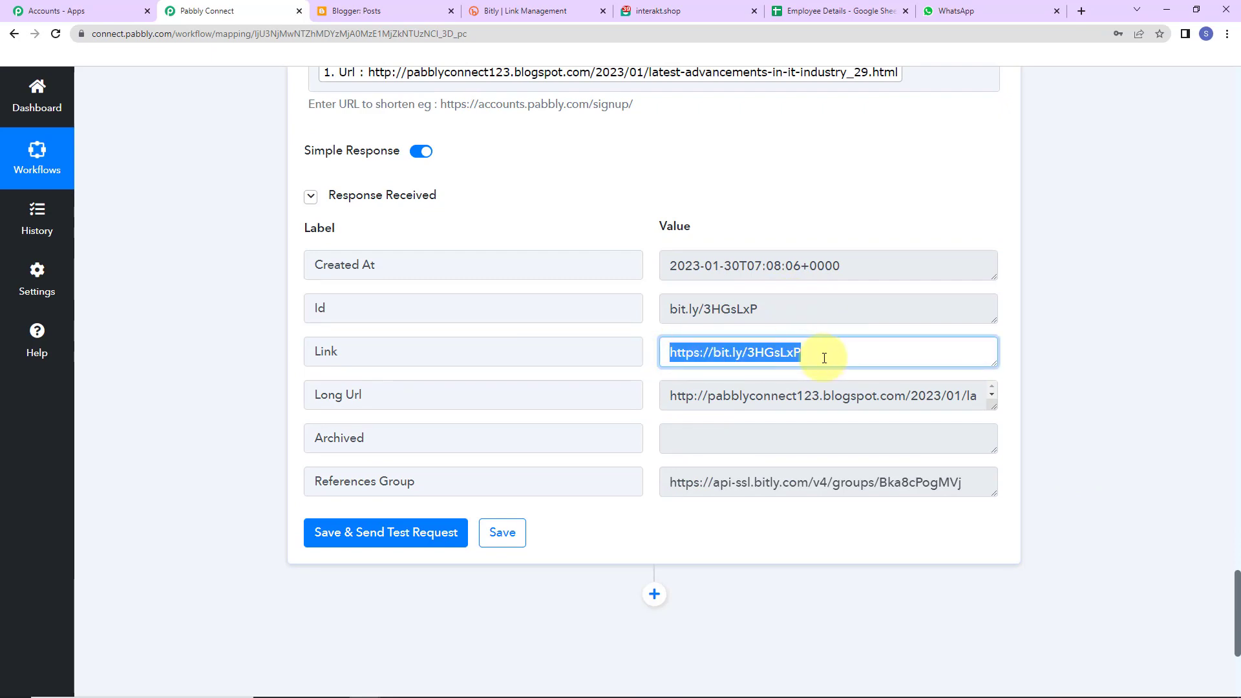
pyautogui.click(1060, 336)
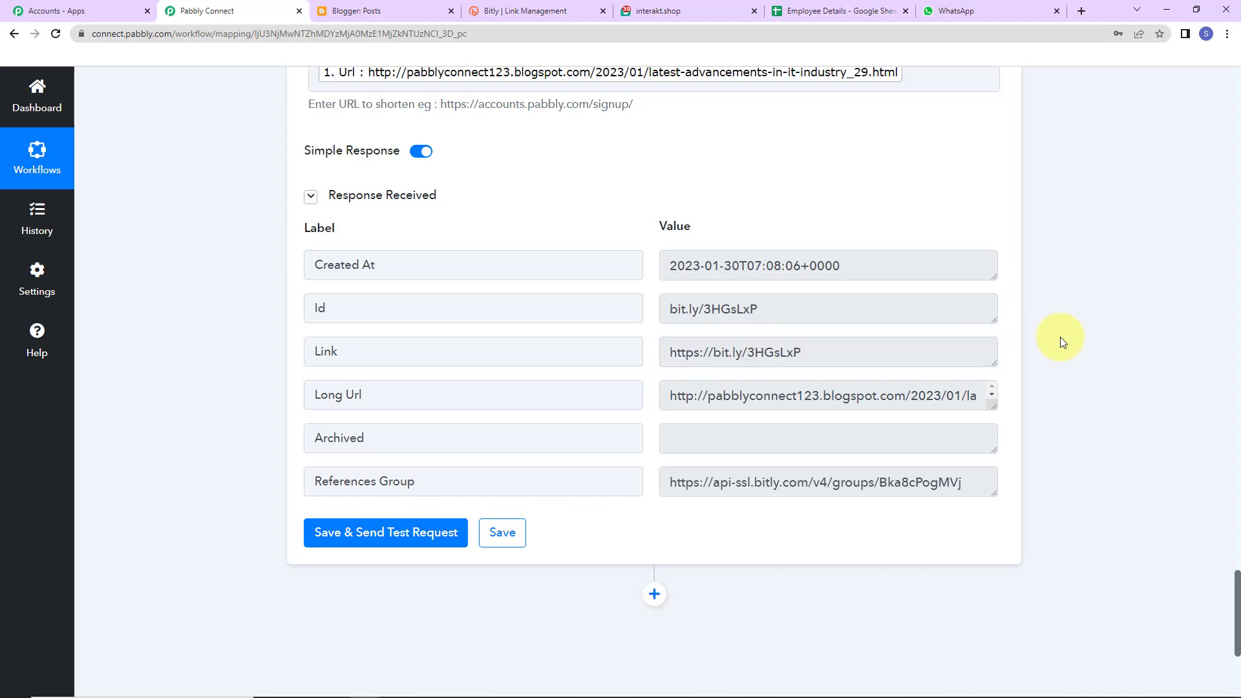
# - Add an Interakt action after the Bitly step with the Send WhatsApp Template Message event
pyautogui.scroll(-4, 1060, 336)
pyautogui.click(655, 311)
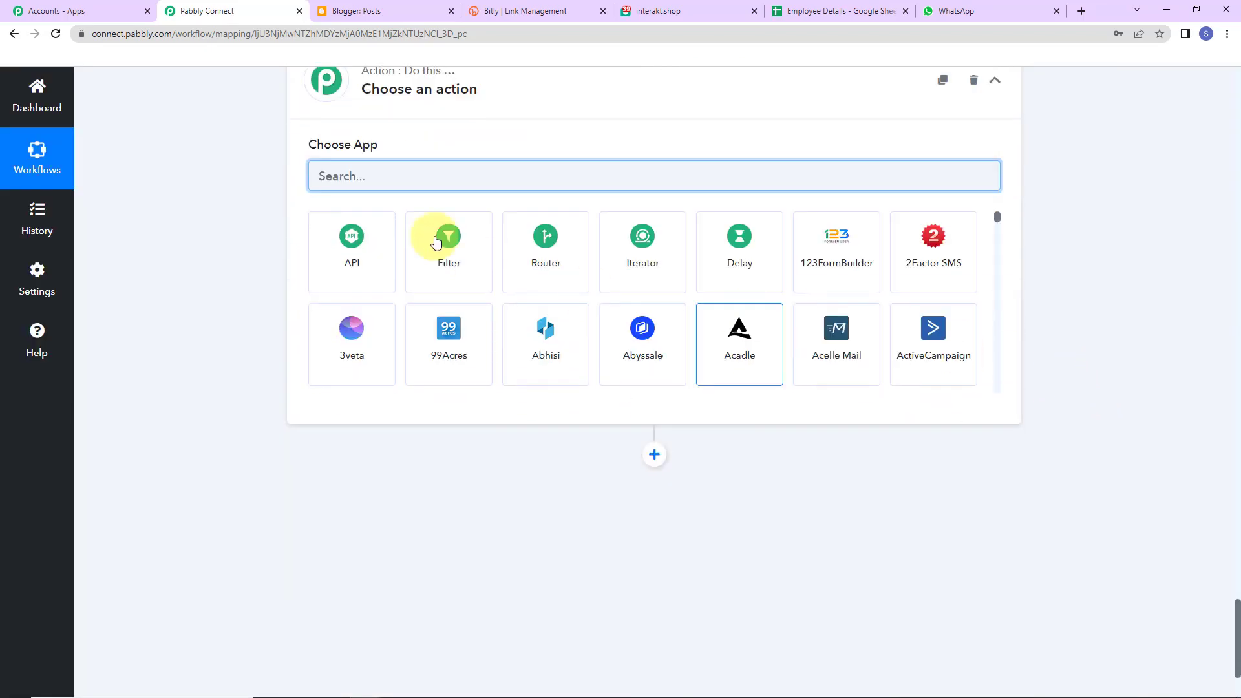
pyautogui.write('inte')
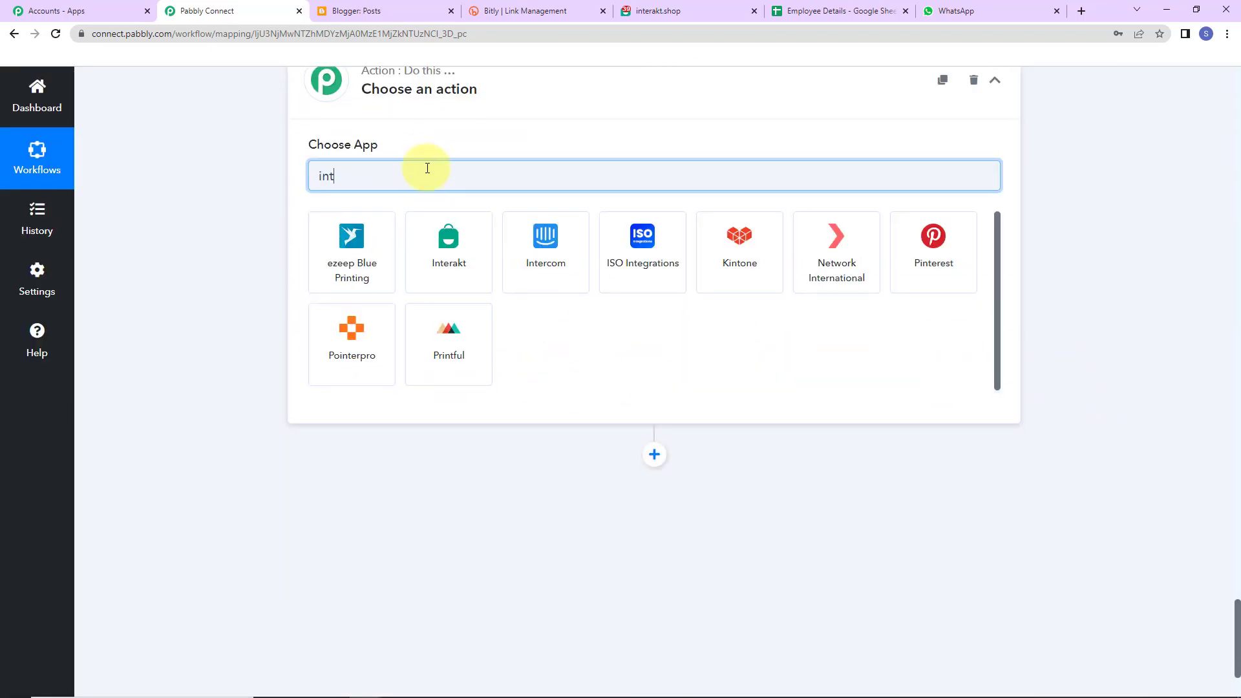
pyautogui.click(380, 265)
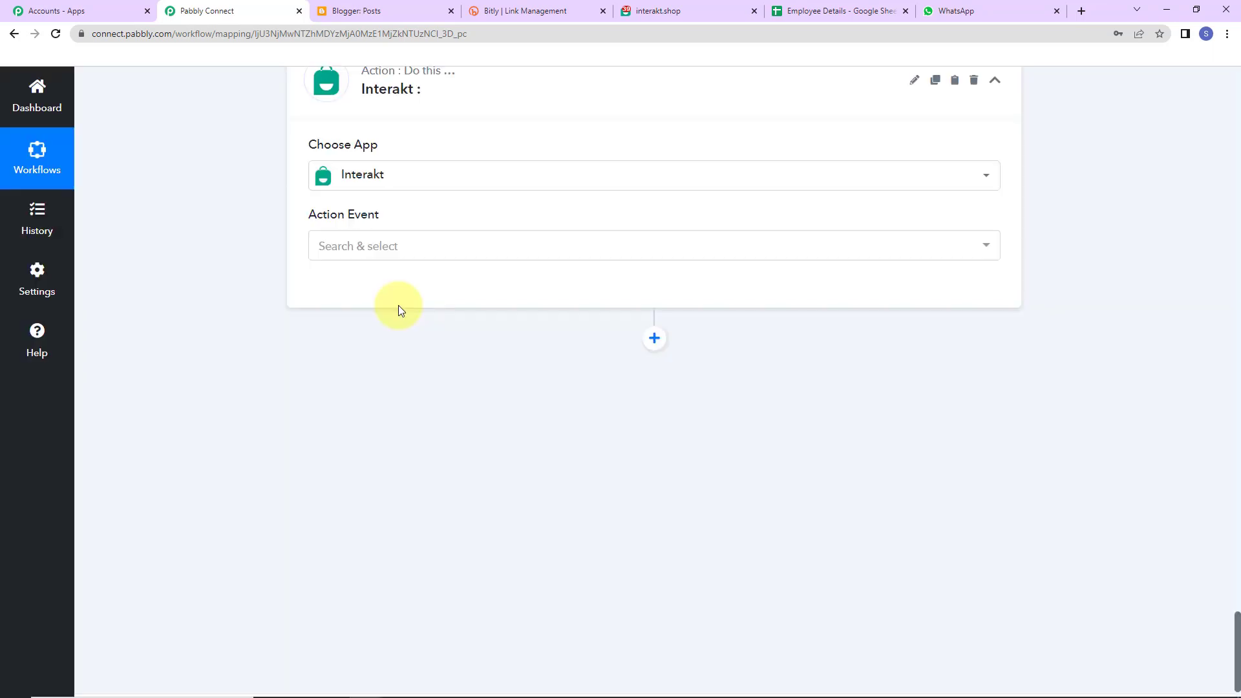
pyautogui.click(382, 251)
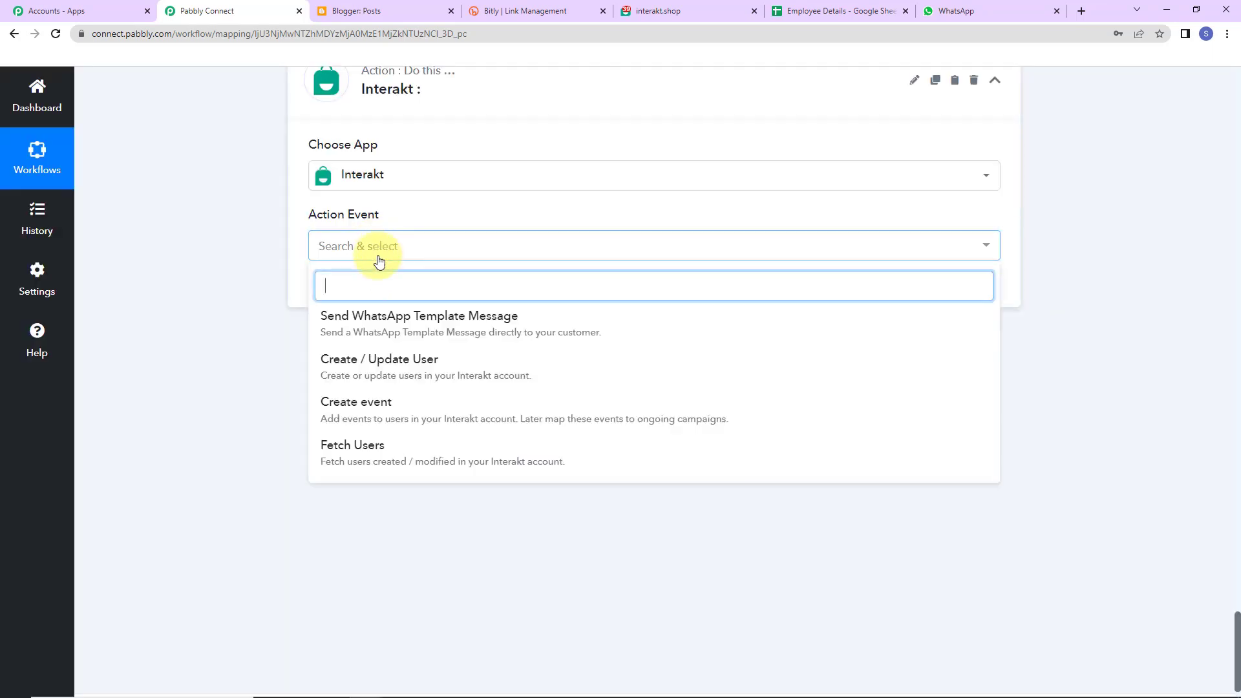
pyautogui.click(384, 329)
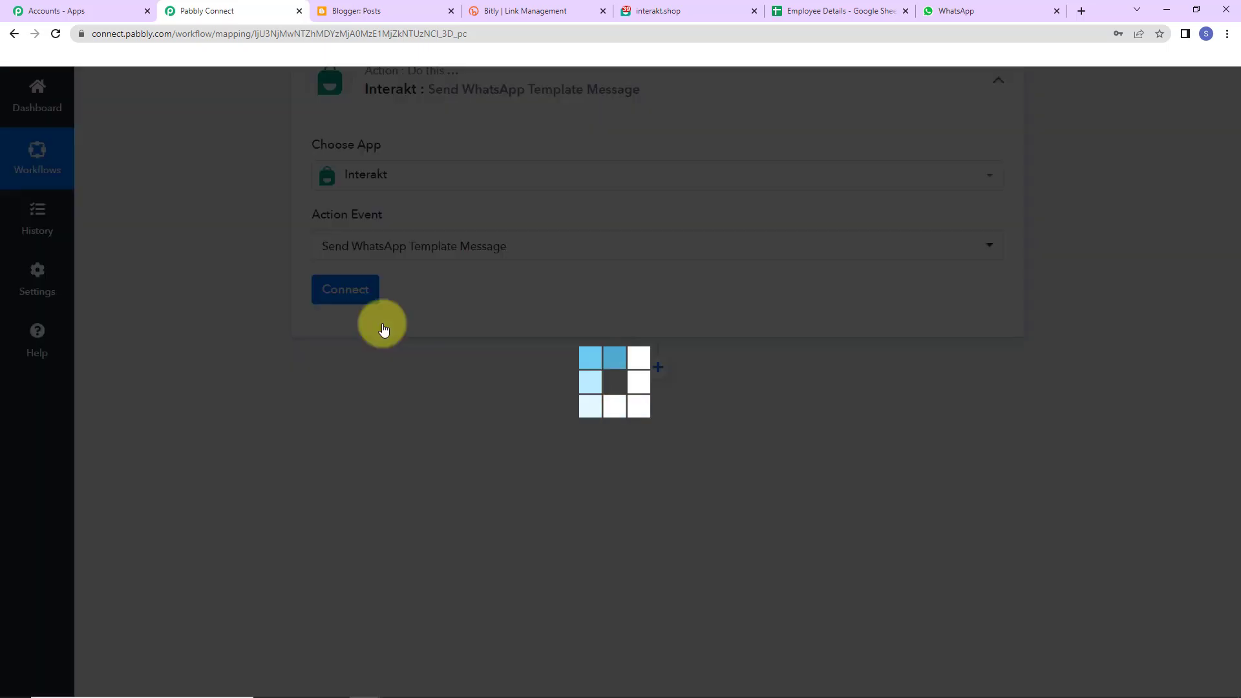
# - Start a new Interakt connection for the action and copy the secret key from Interakt's Developer Settings
pyautogui.click(360, 299)
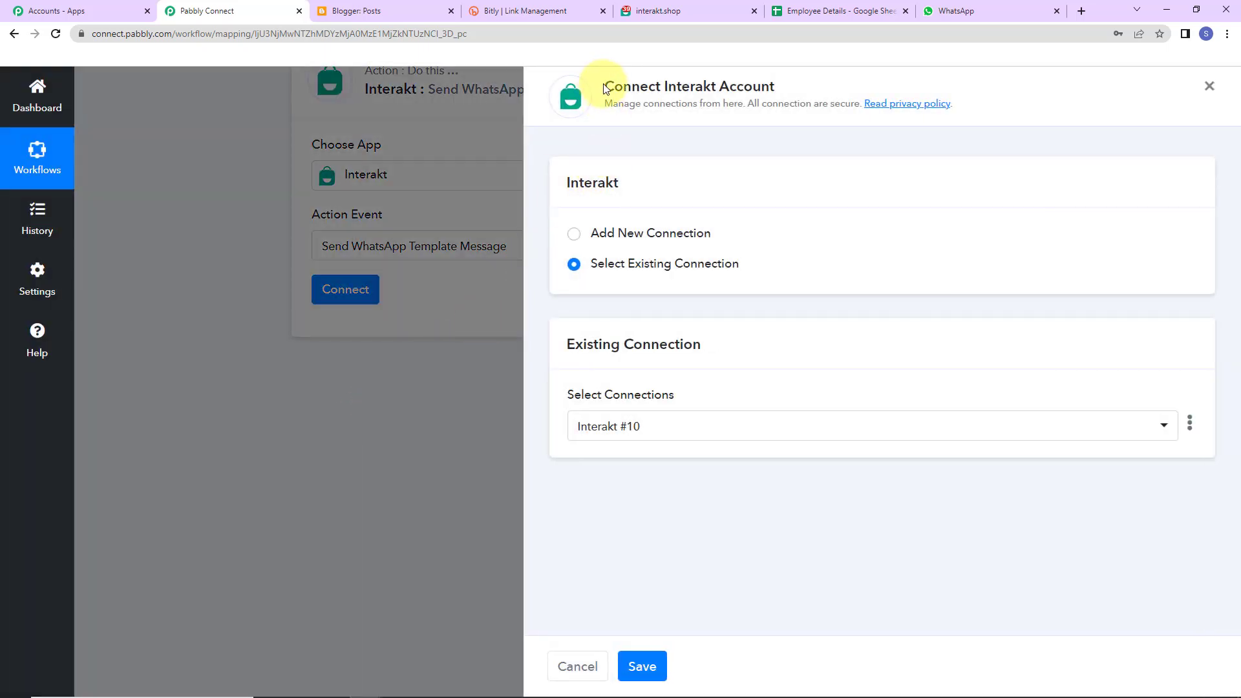
pyautogui.moveTo(606, 89); pyautogui.dragTo(779, 89)
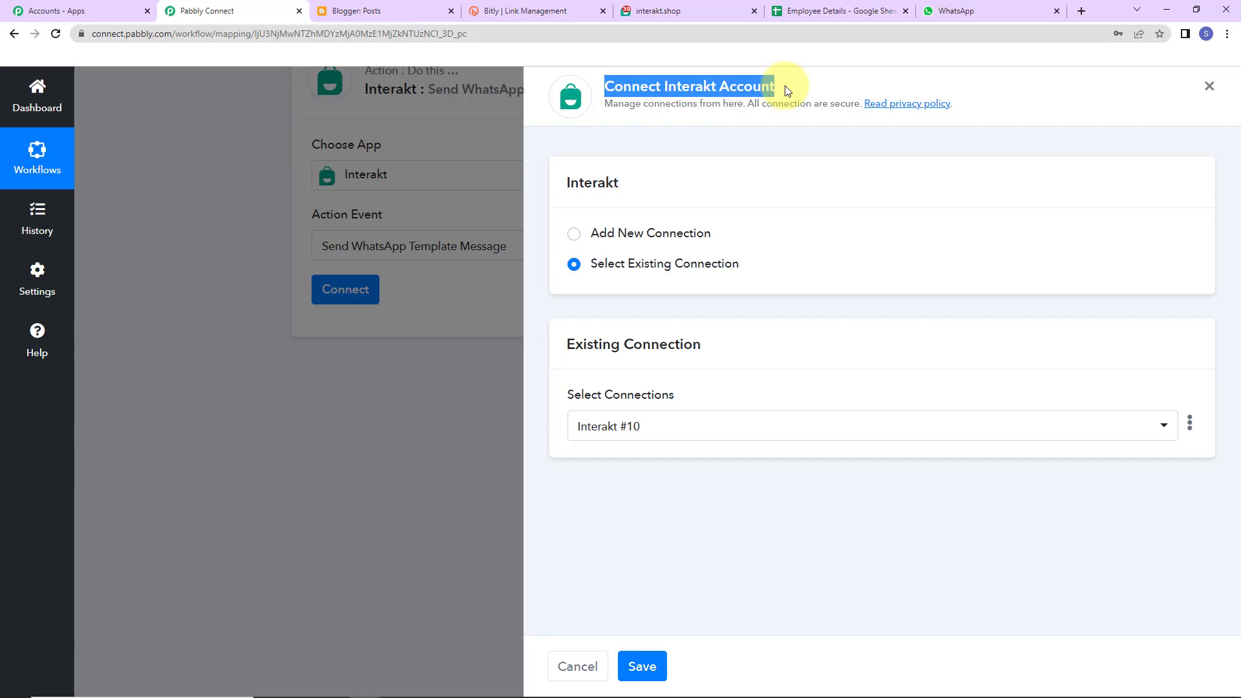
pyautogui.click(579, 238)
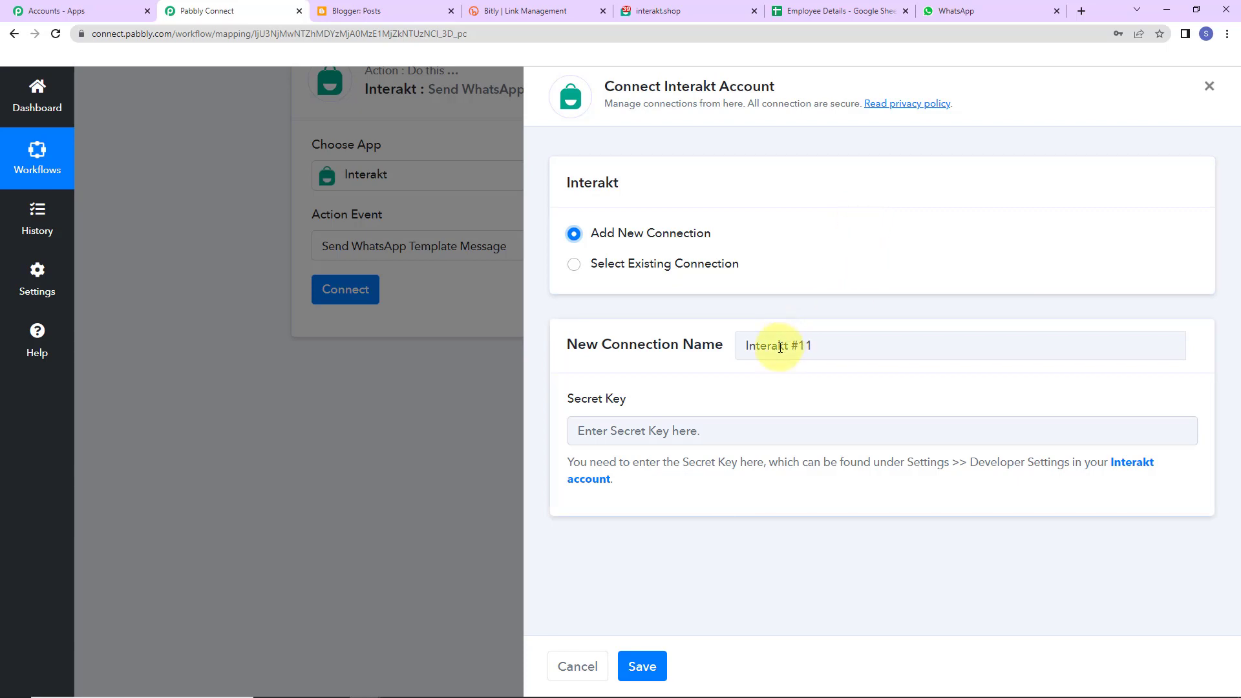
pyautogui.moveTo(569, 402); pyautogui.dragTo(640, 403)
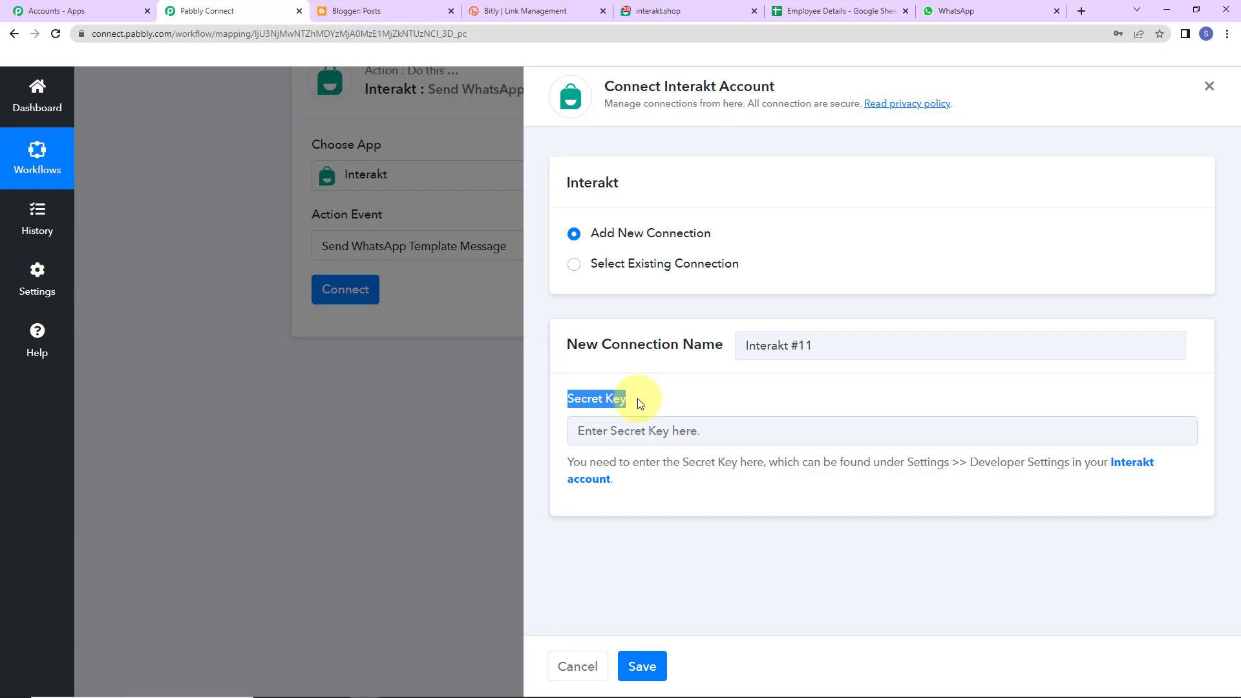
pyautogui.click(1136, 470)
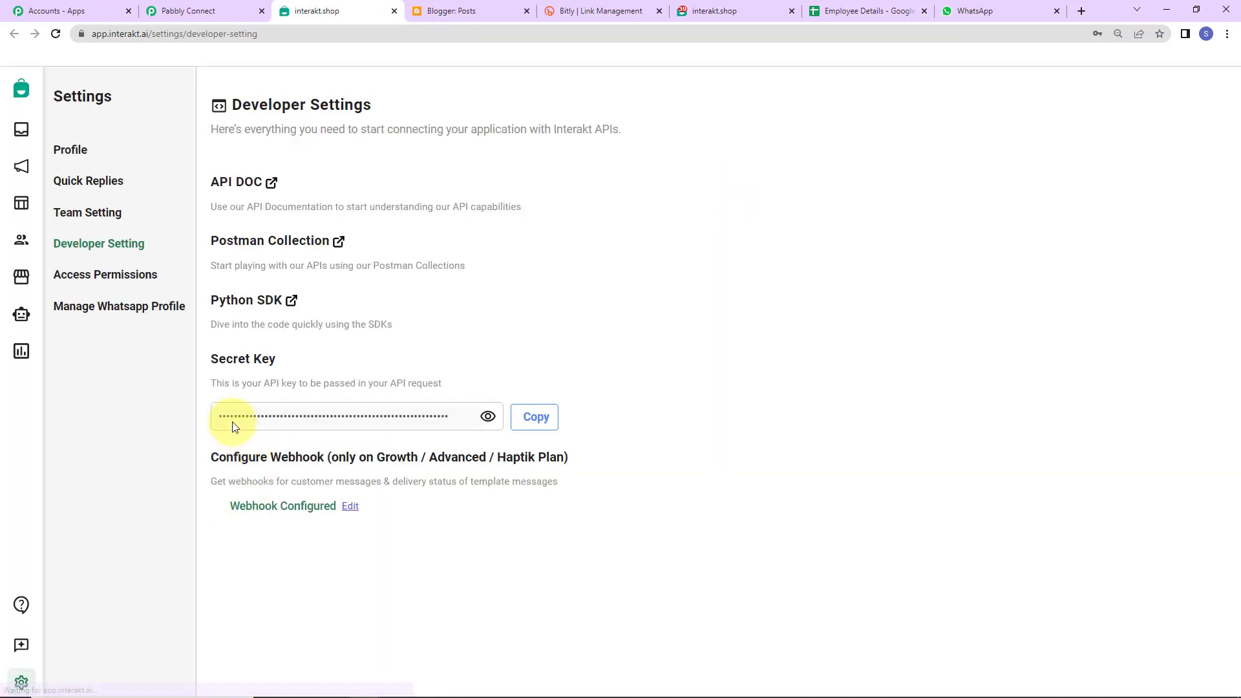
pyautogui.click(536, 417)
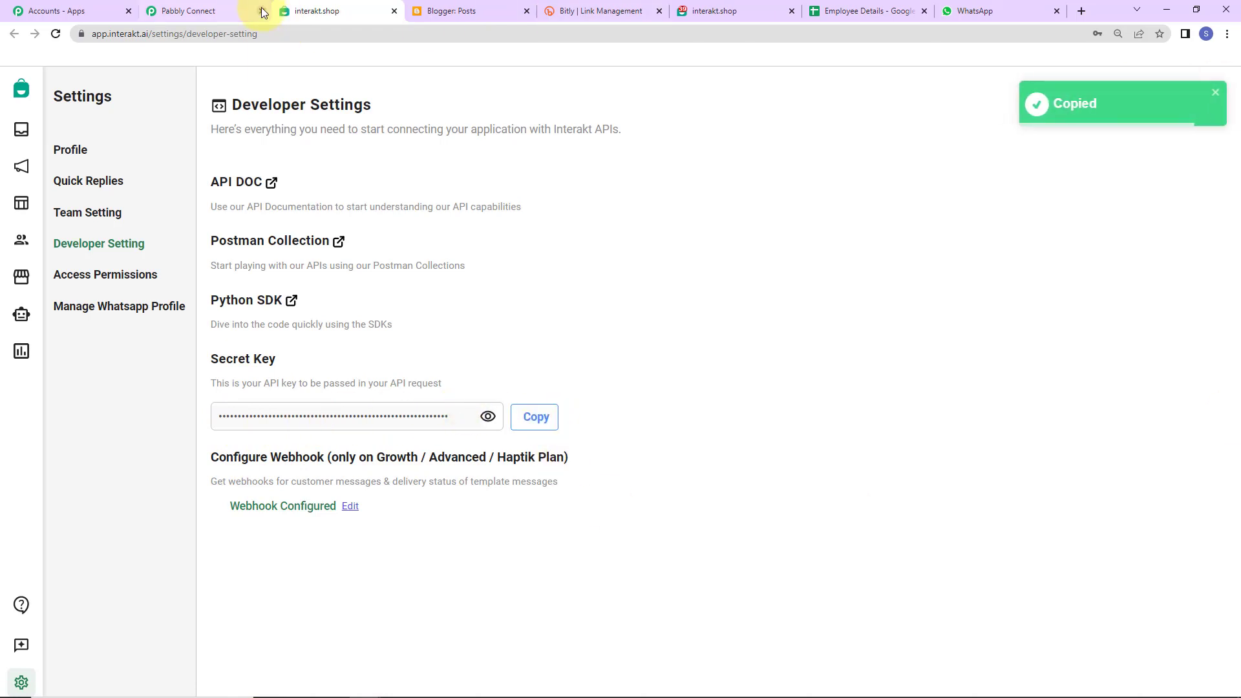
# - Back in Pabbly Connect, paste the secret key into the new Interakt connection and save it
pyautogui.click(220, 9)
pyautogui.click(617, 426)
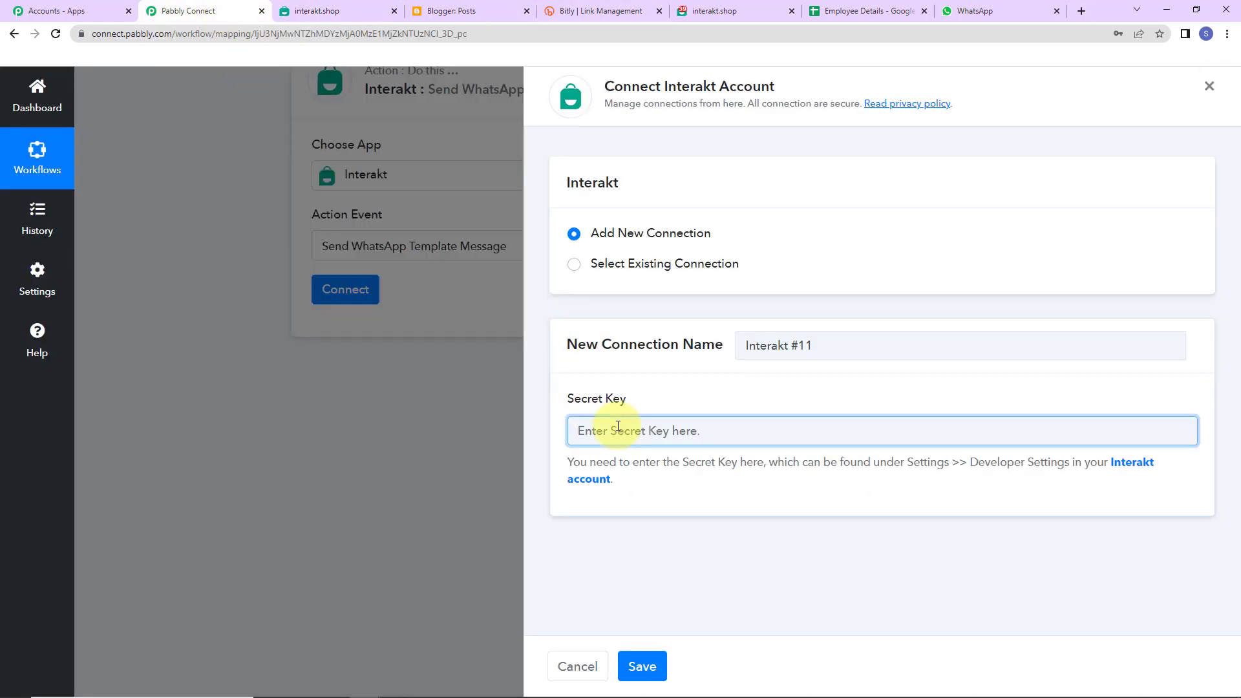
pyautogui.hotkey('ctrl', 'v')
pyautogui.click(642, 666)
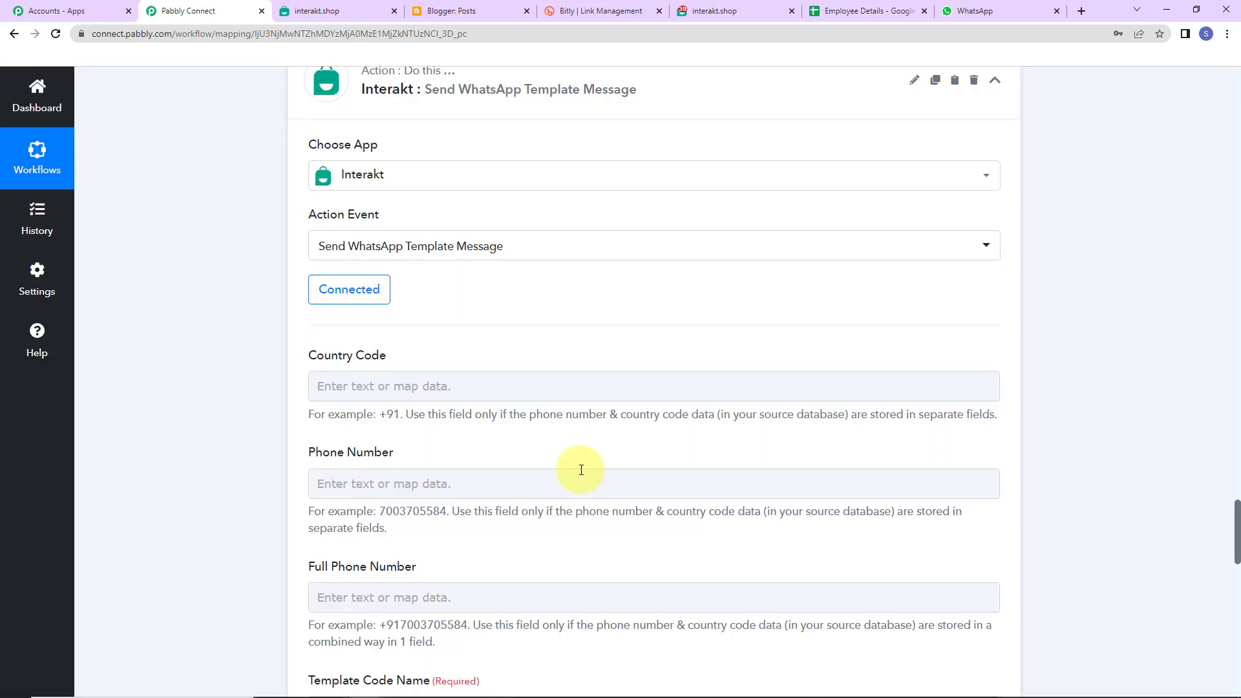
# - Collapse the Bitly step and check the Contact Number value in the Iterator response
pyautogui.scroll(2, 575, 467)
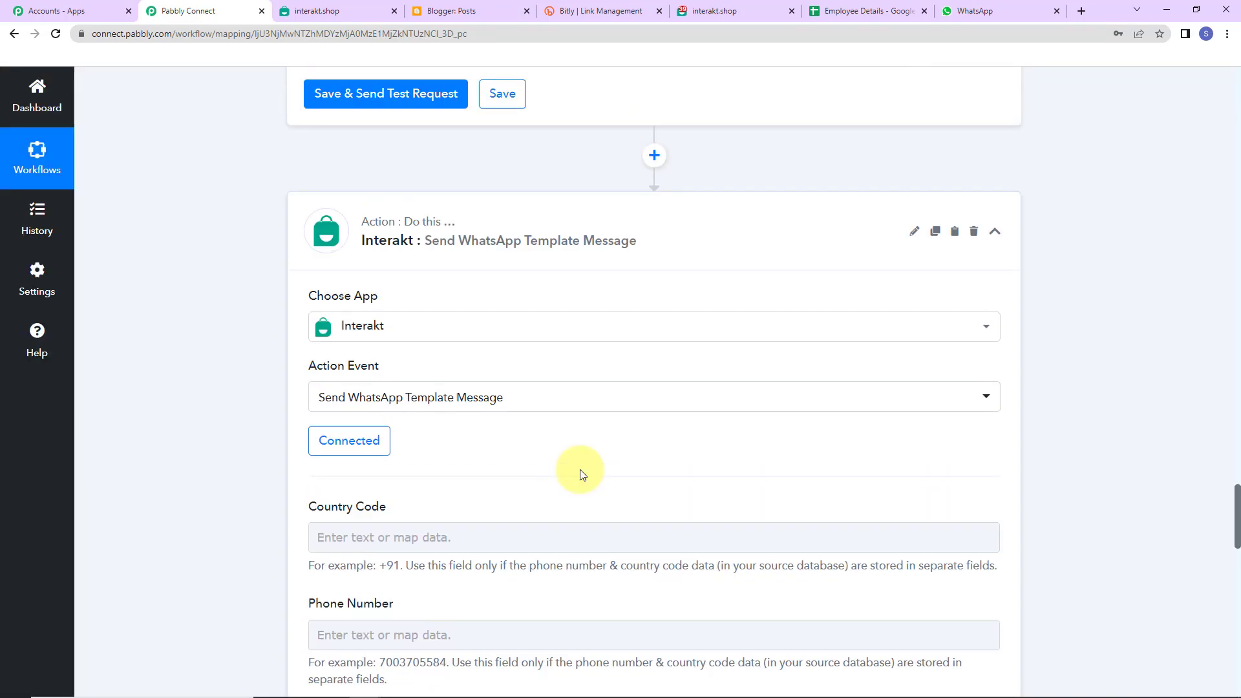
pyautogui.scroll(-4, 575, 472)
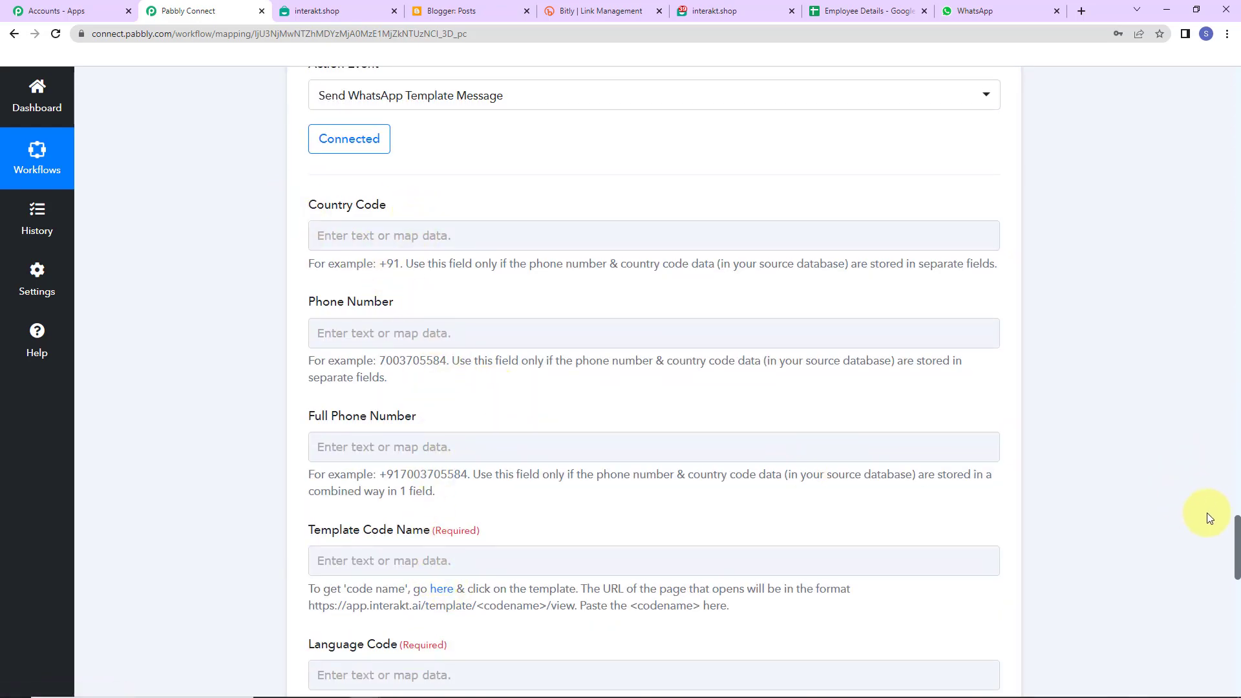
pyautogui.scroll(16, 1157, 517)
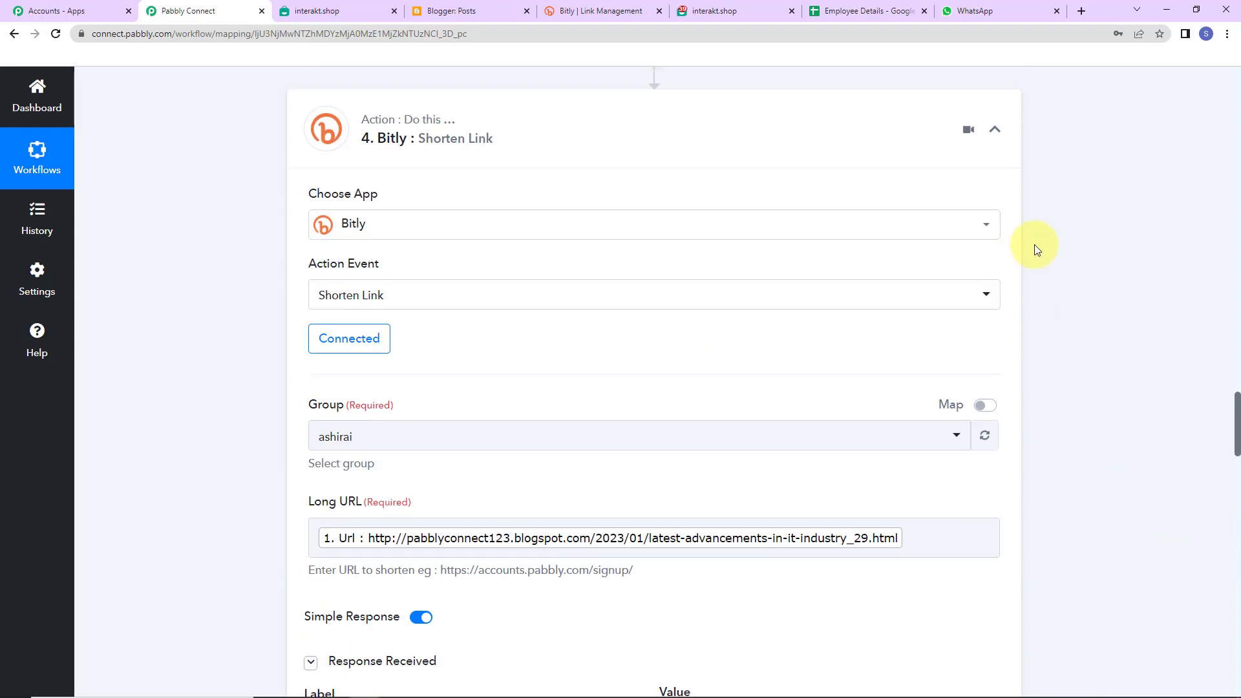
pyautogui.click(995, 132)
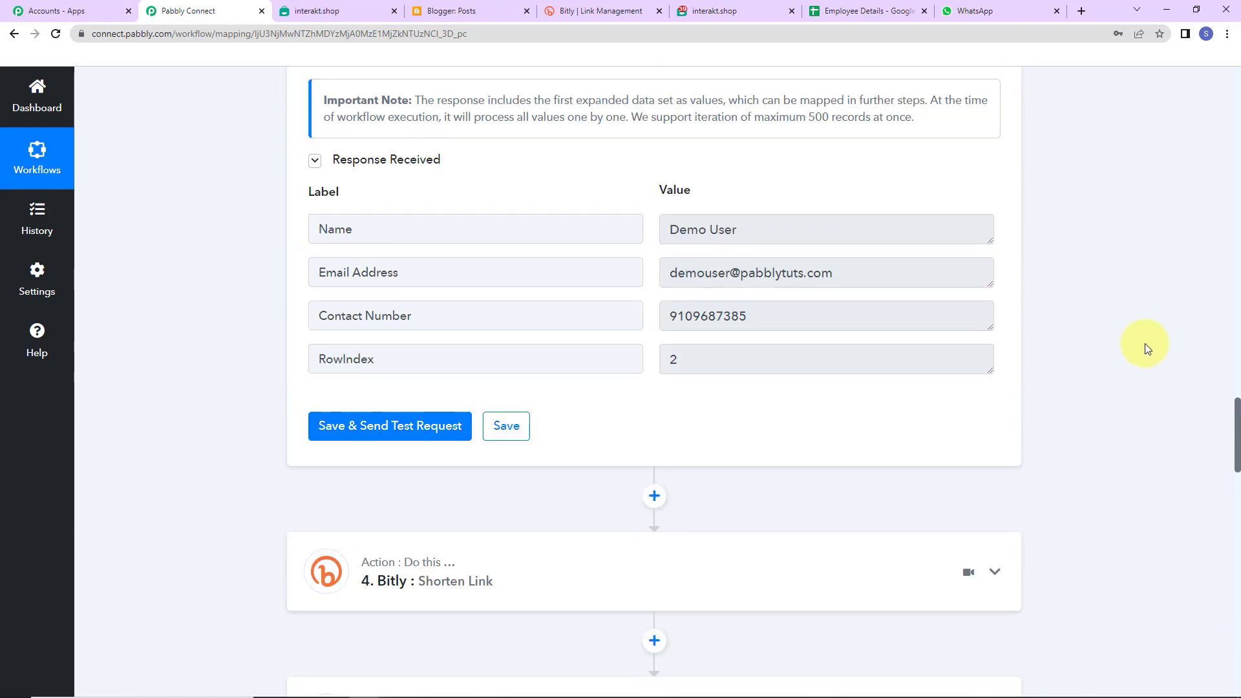
pyautogui.moveTo(666, 327); pyautogui.dragTo(768, 330)
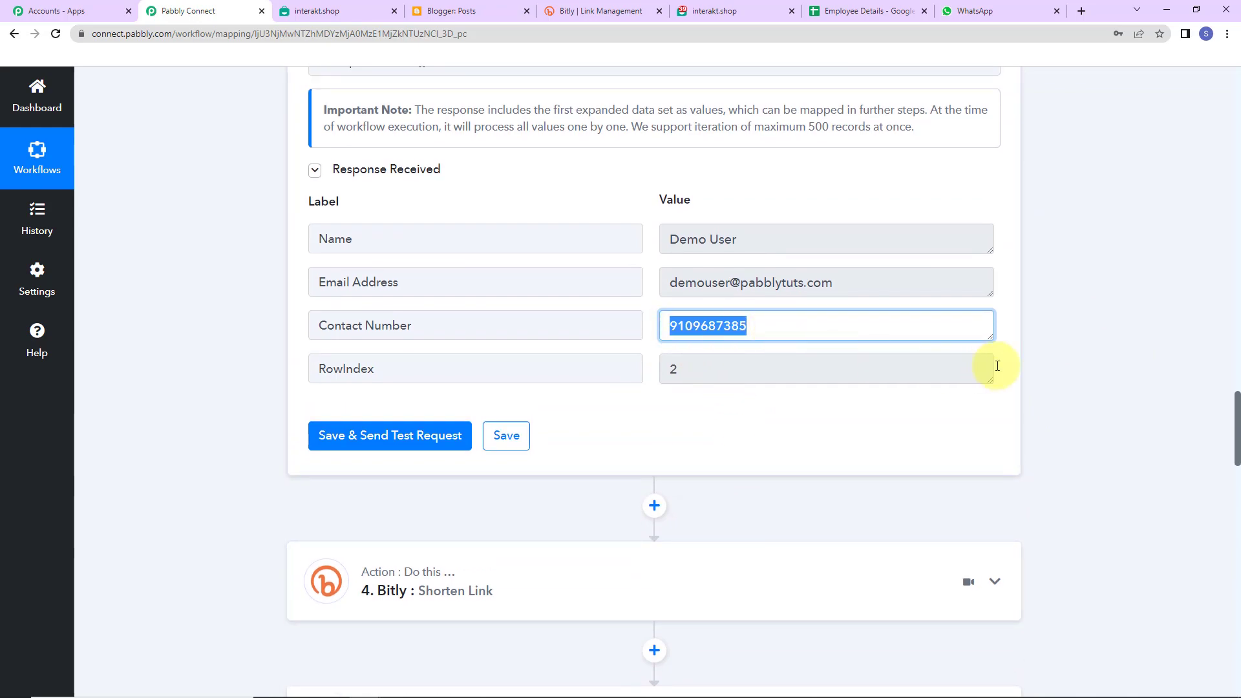
pyautogui.click(1070, 351)
# - Set the Interakt action's Country Code to +91
pyautogui.scroll(-10, 1069, 350)
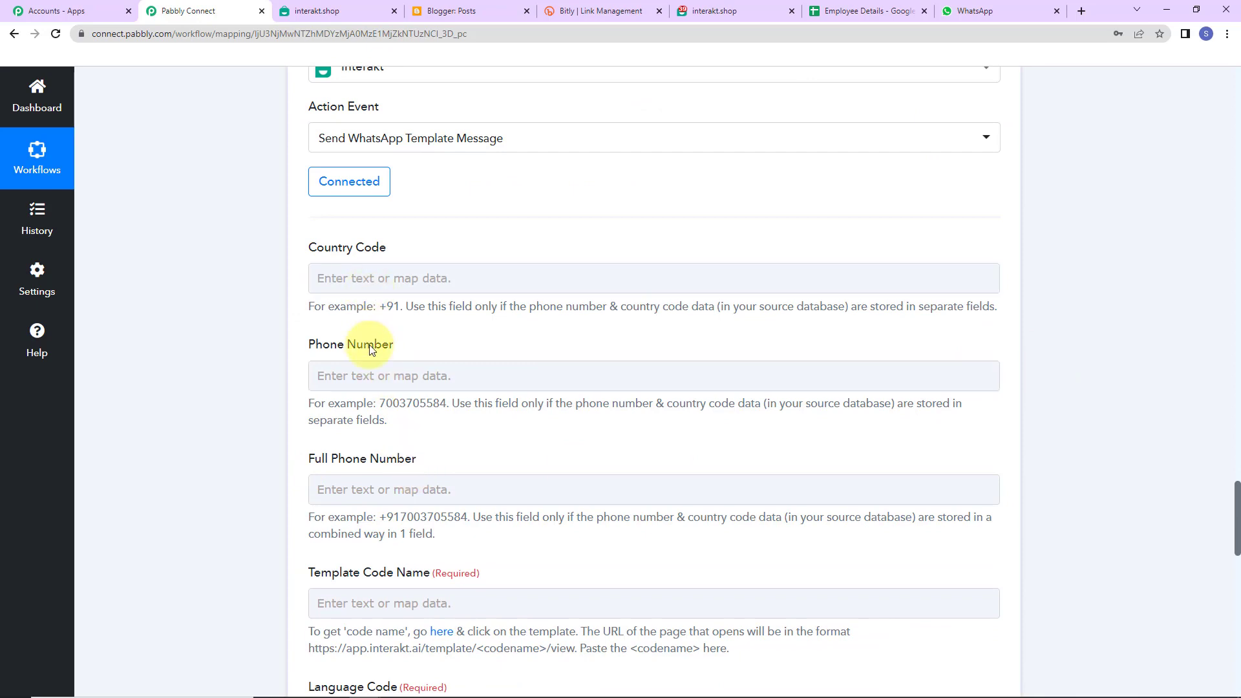
pyautogui.click(342, 373)
pyautogui.click(360, 277)
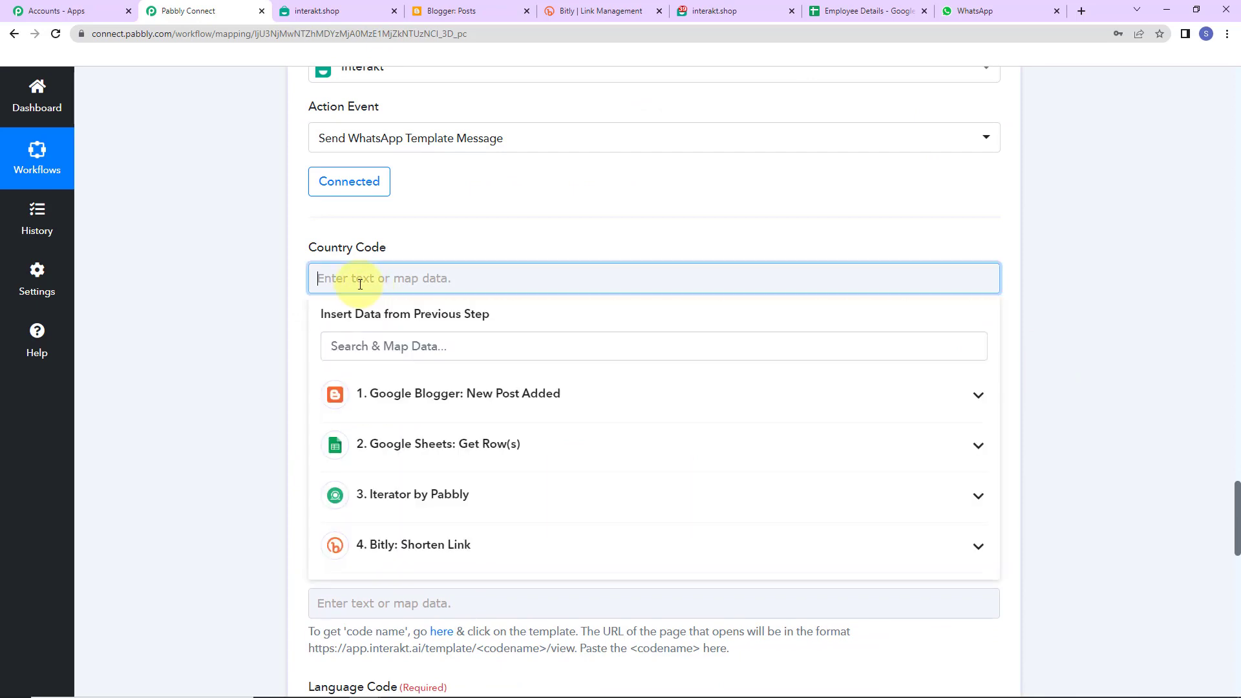
pyautogui.write('+91')
pyautogui.click(258, 304)
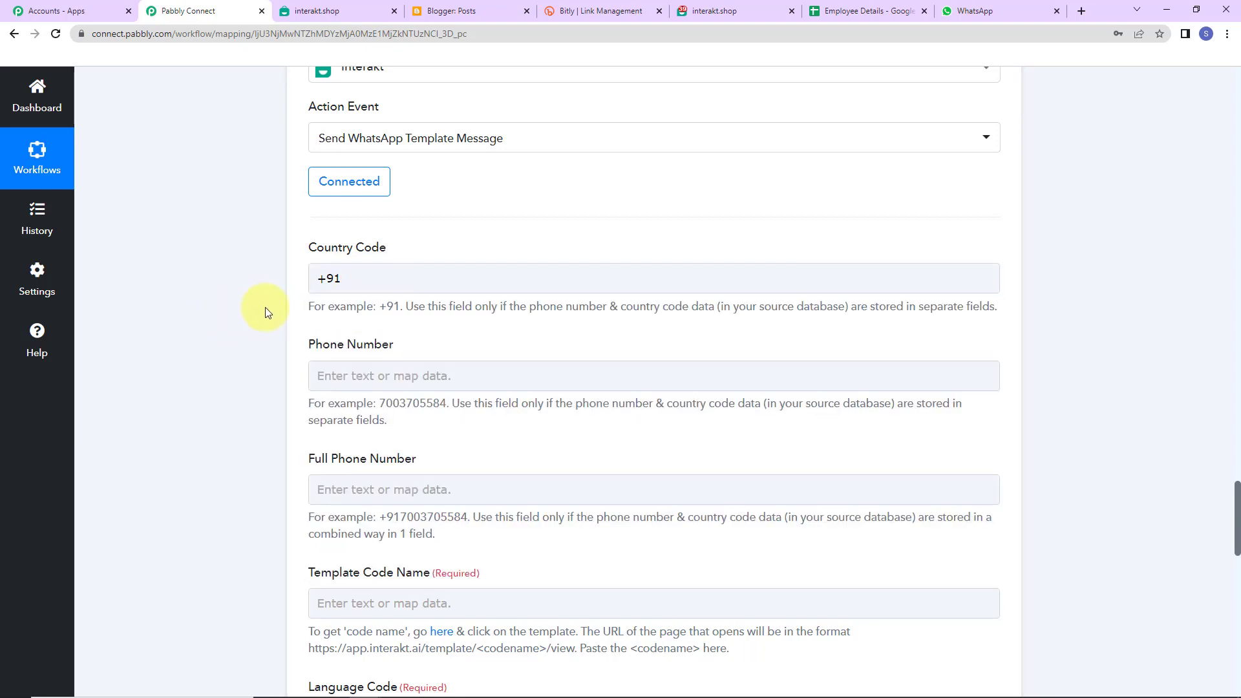
# - Map the Contact Number from the Iterator by Pabbly step into the Phone Number field
pyautogui.click(381, 386)
pyautogui.click(381, 376)
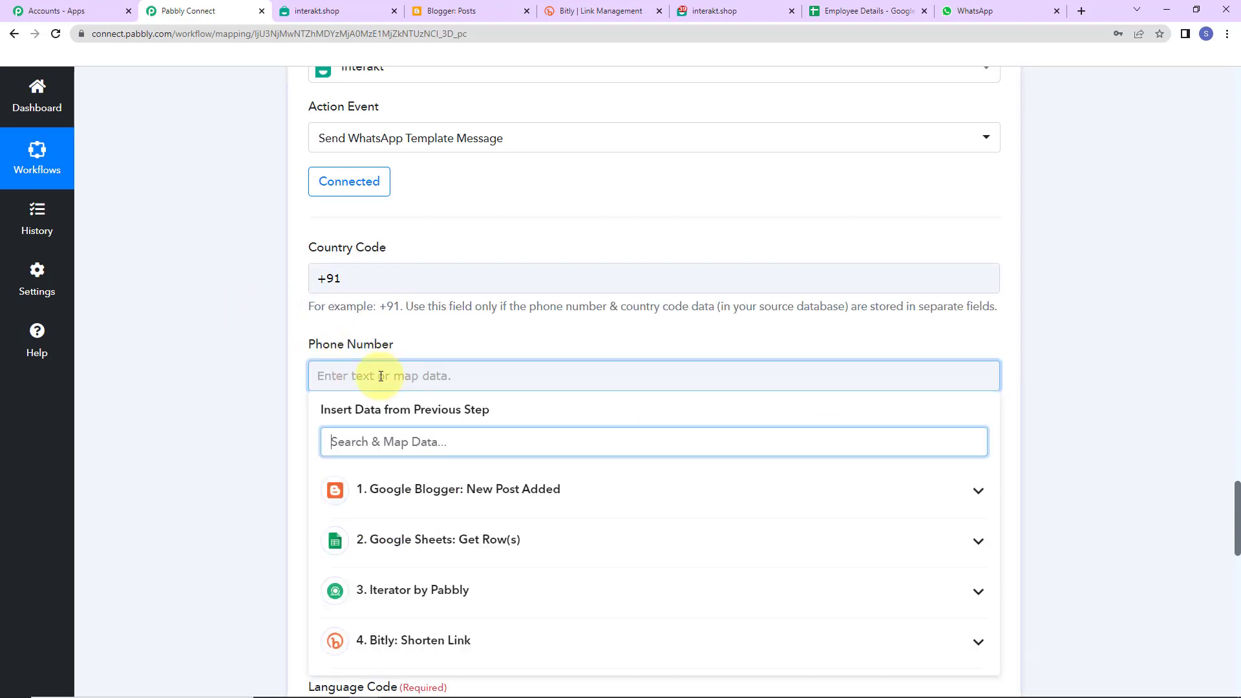
pyautogui.click(416, 590)
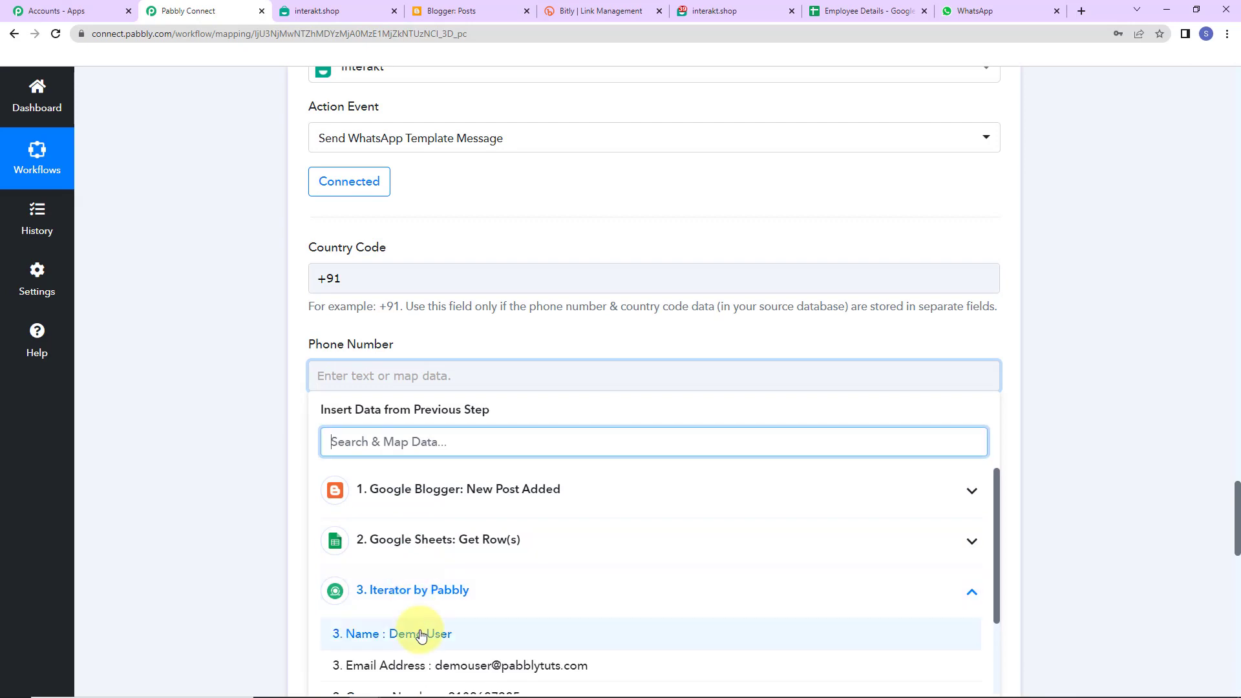
pyautogui.scroll(-2, 429, 556)
pyautogui.click(429, 610)
pyautogui.click(242, 471)
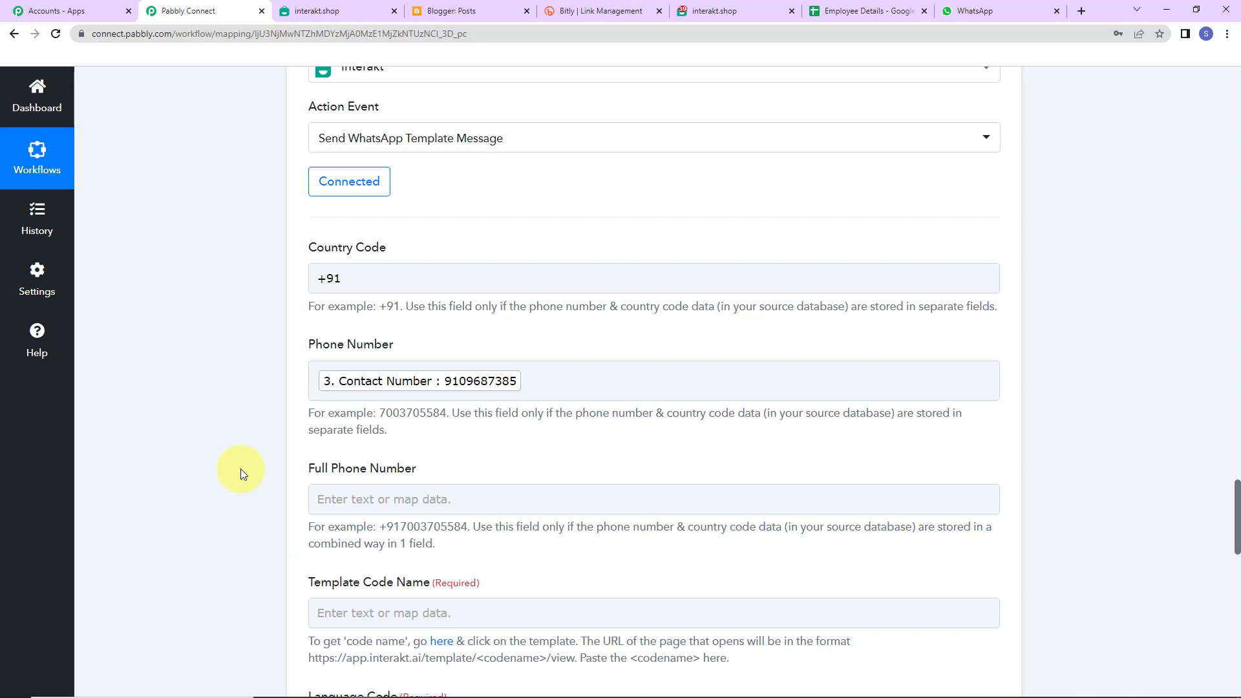
pyautogui.click(312, 498)
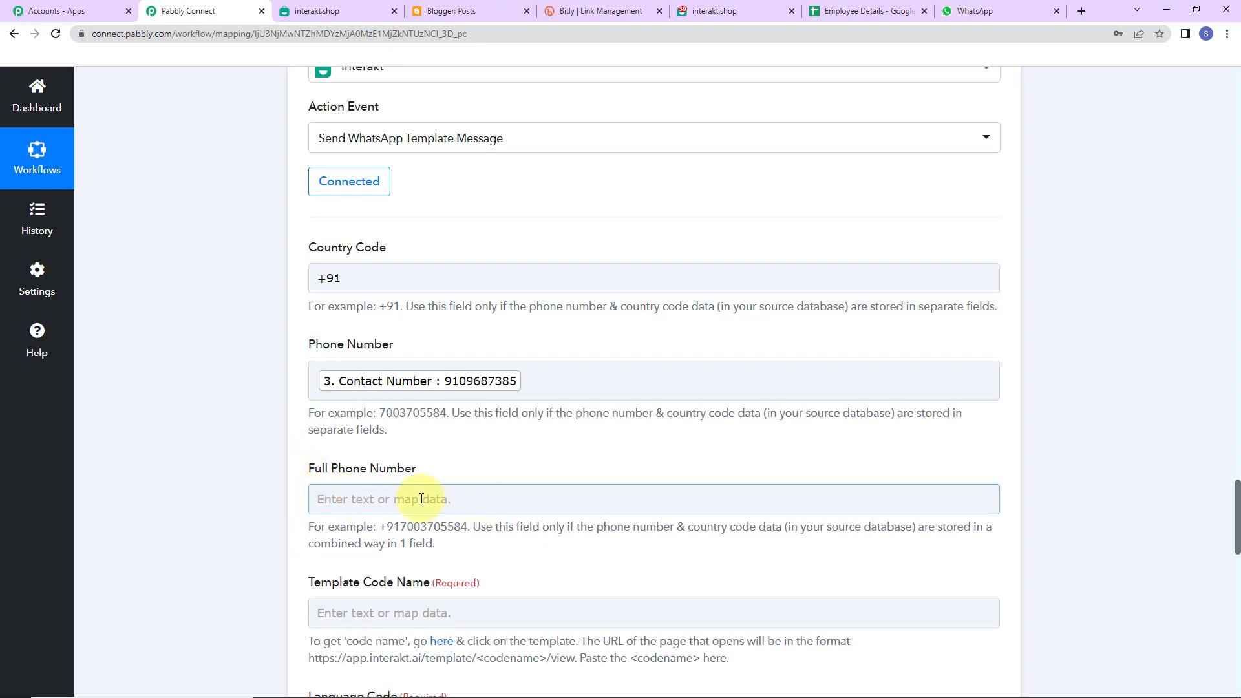
pyautogui.click(417, 375)
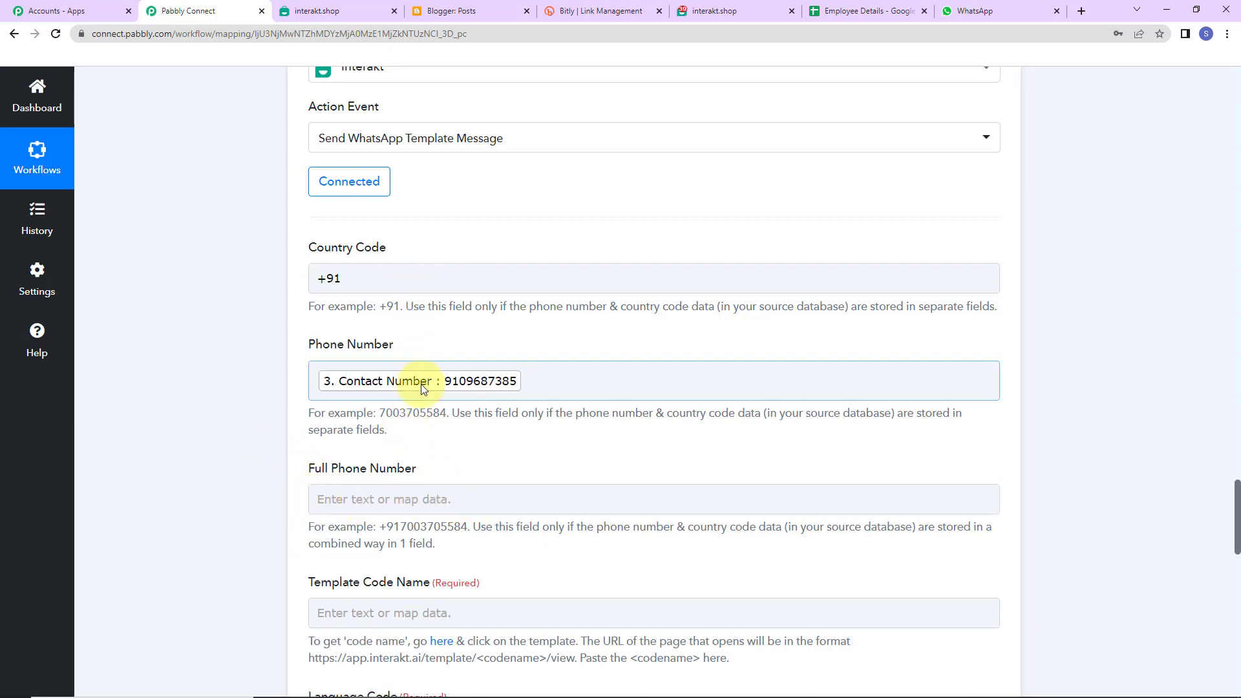
# - Open the New Blog template from Interakt's active WhatsApp templates and review its header, body, footer and buttons
pyautogui.scroll(-5, 421, 433)
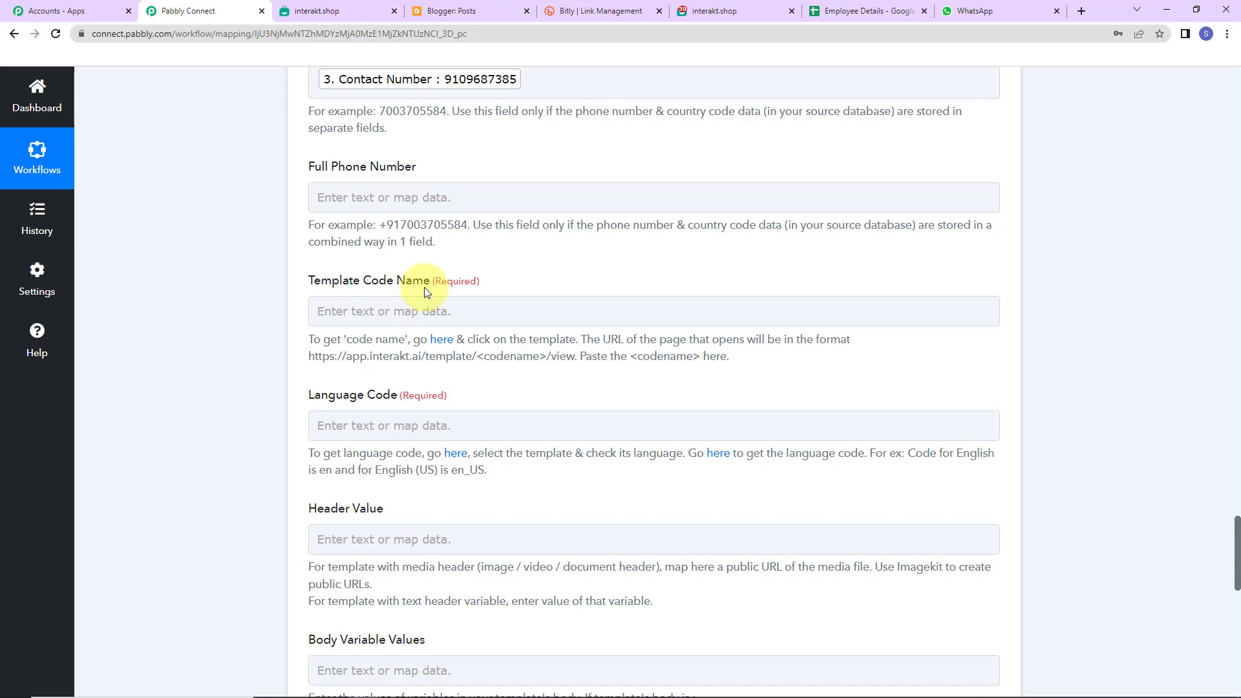
pyautogui.click(442, 339)
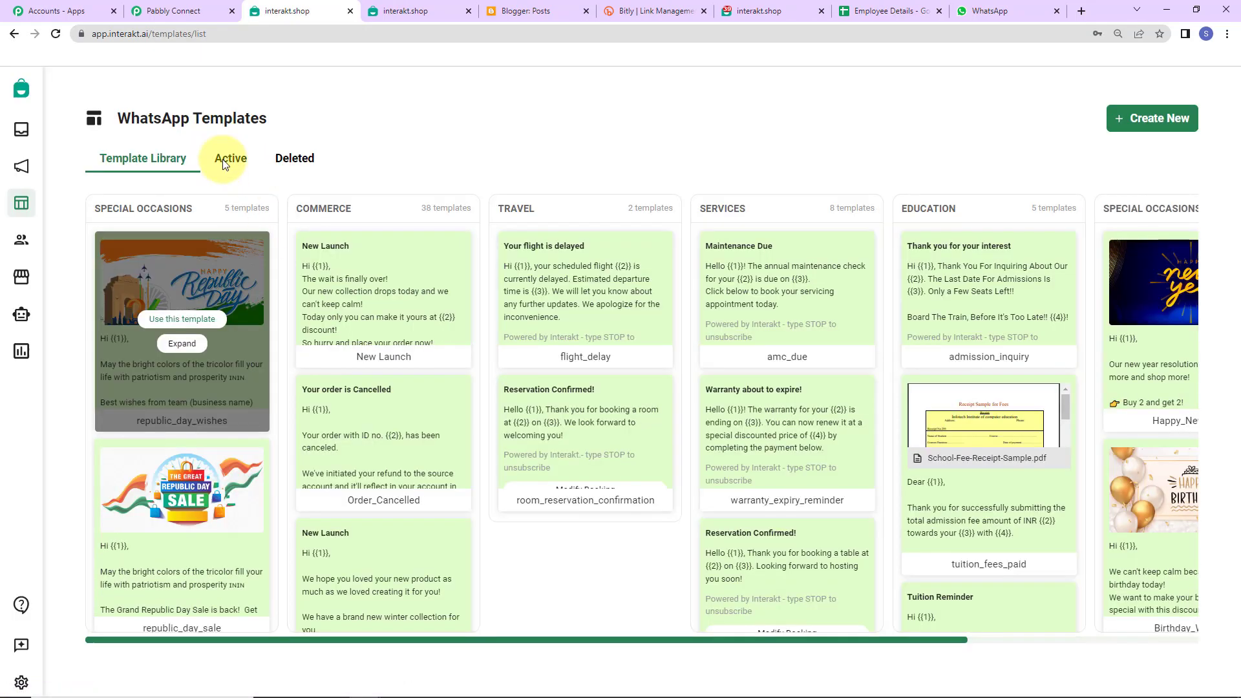
pyautogui.click(227, 160)
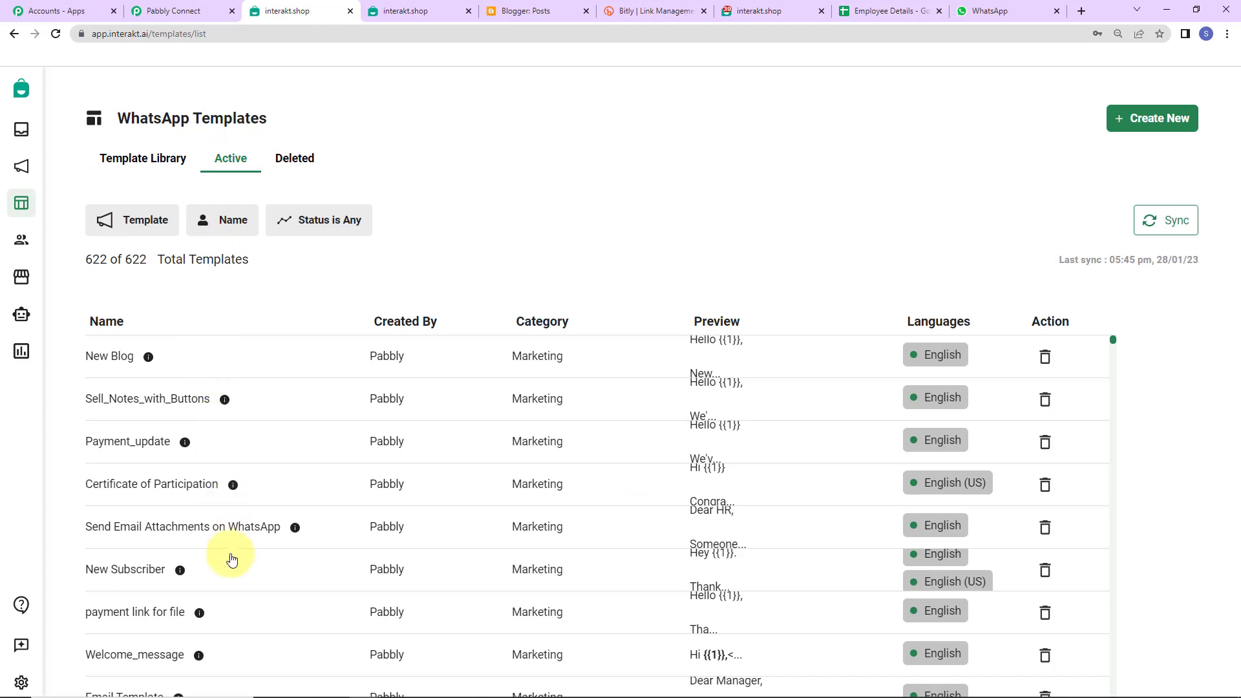
pyautogui.click(107, 357)
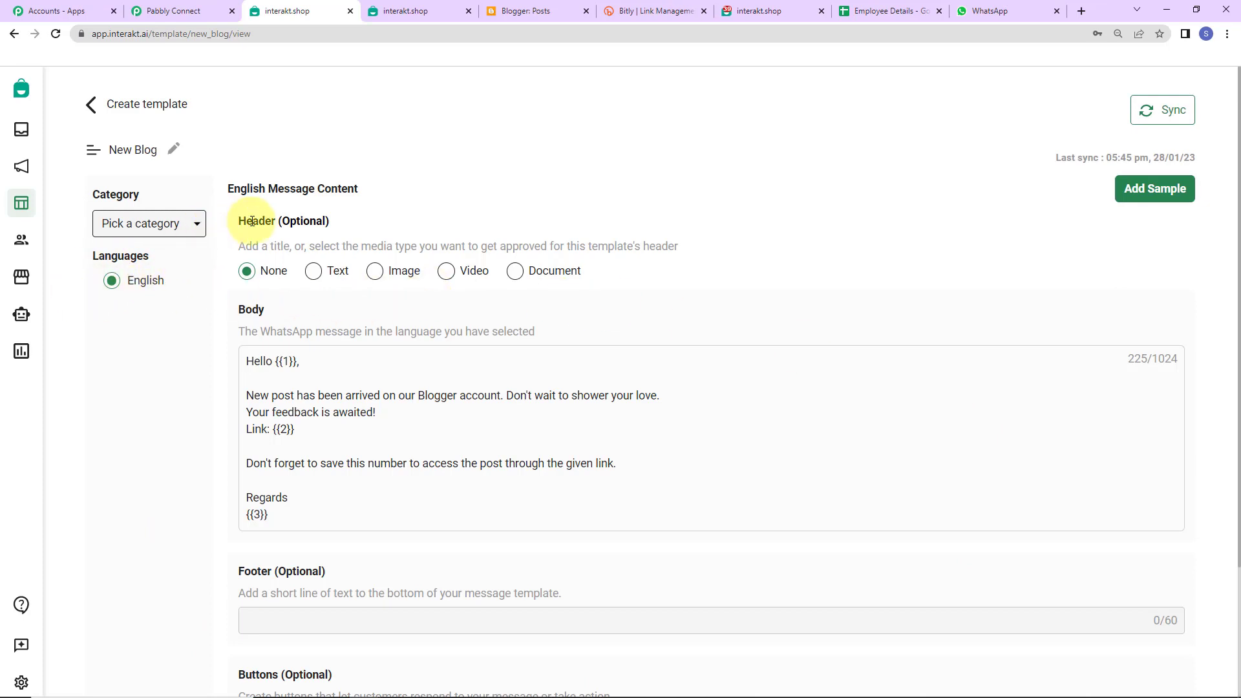
pyautogui.moveTo(240, 220); pyautogui.dragTo(341, 222)
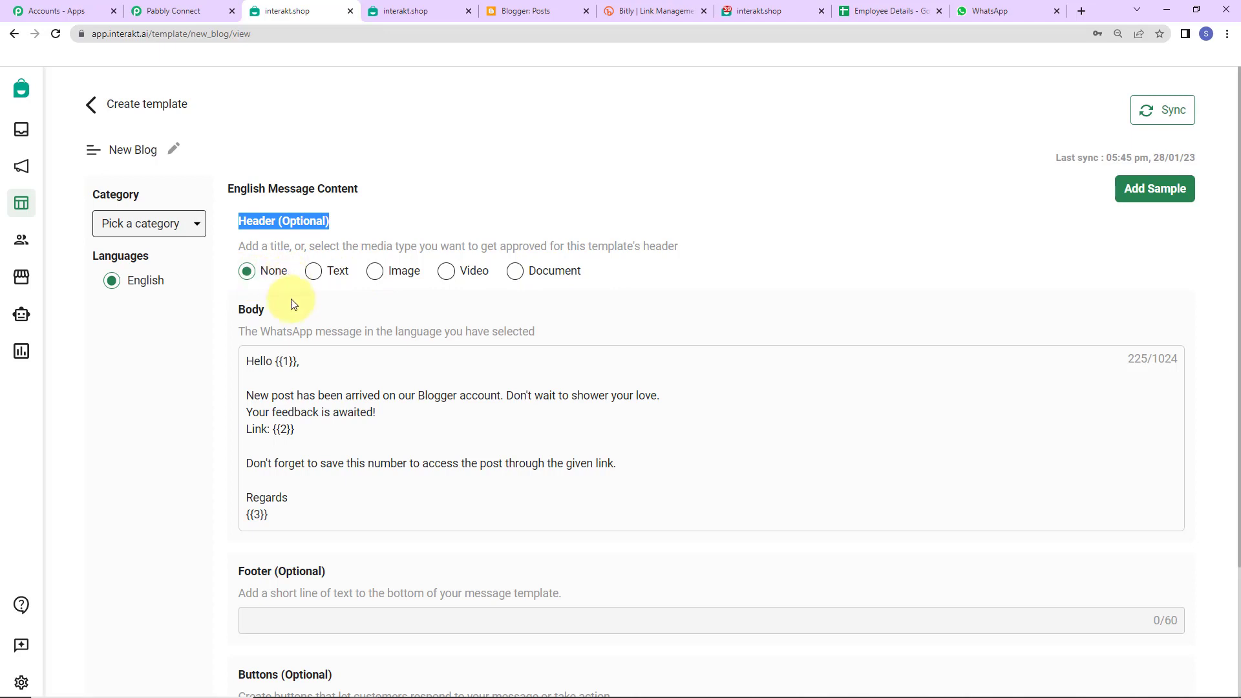
pyautogui.scroll(-2, 592, 363)
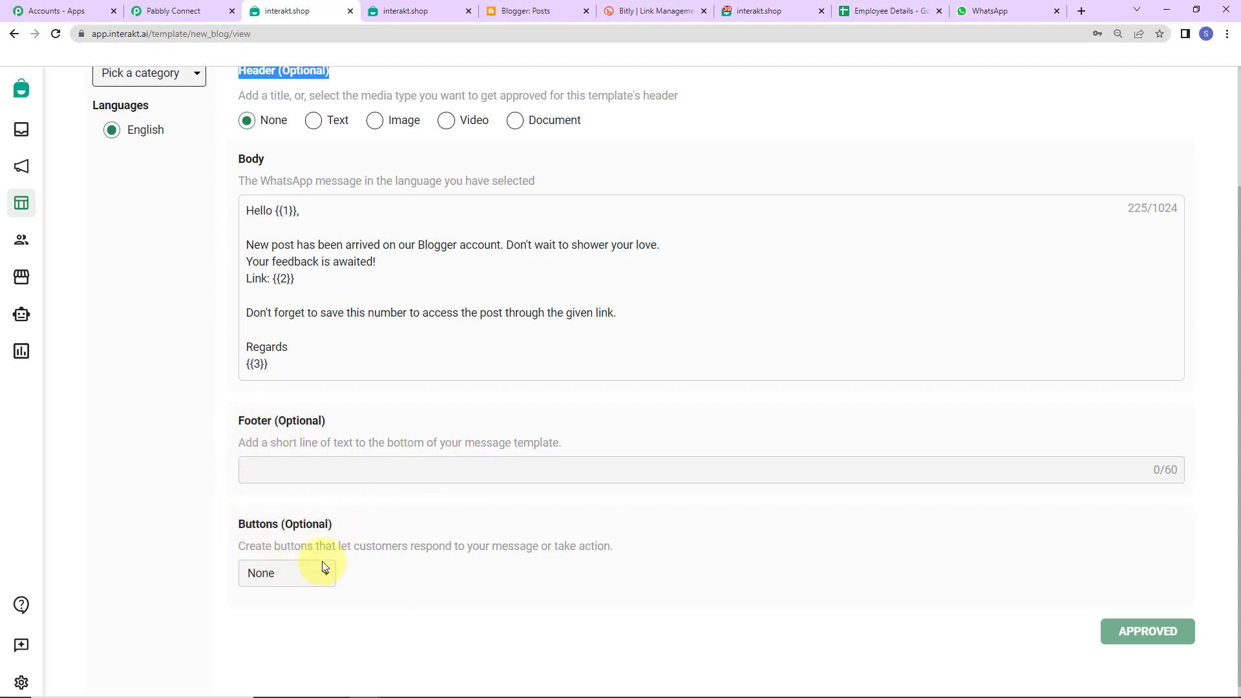
pyautogui.scroll(3, 391, 274)
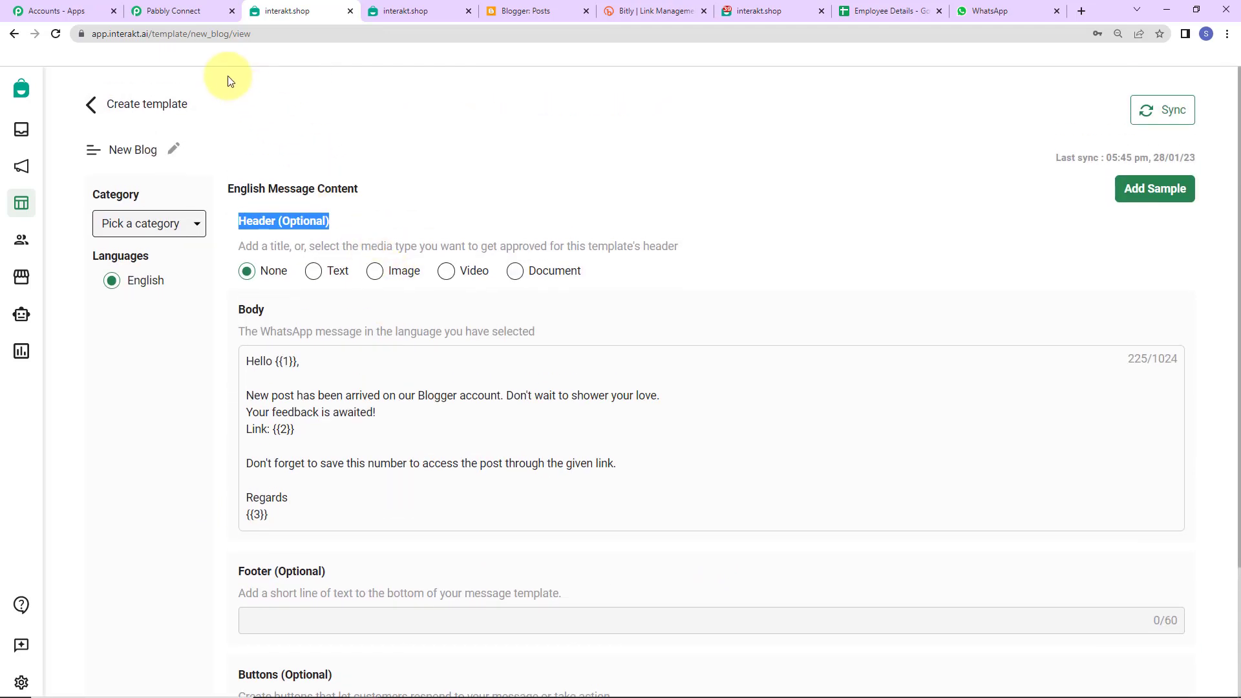
# - Copy the code name new_blog from the template's URL into the Template Code Name field in Pabbly Connect
pyautogui.click(206, 36)
pyautogui.doubleClick(232, 35)
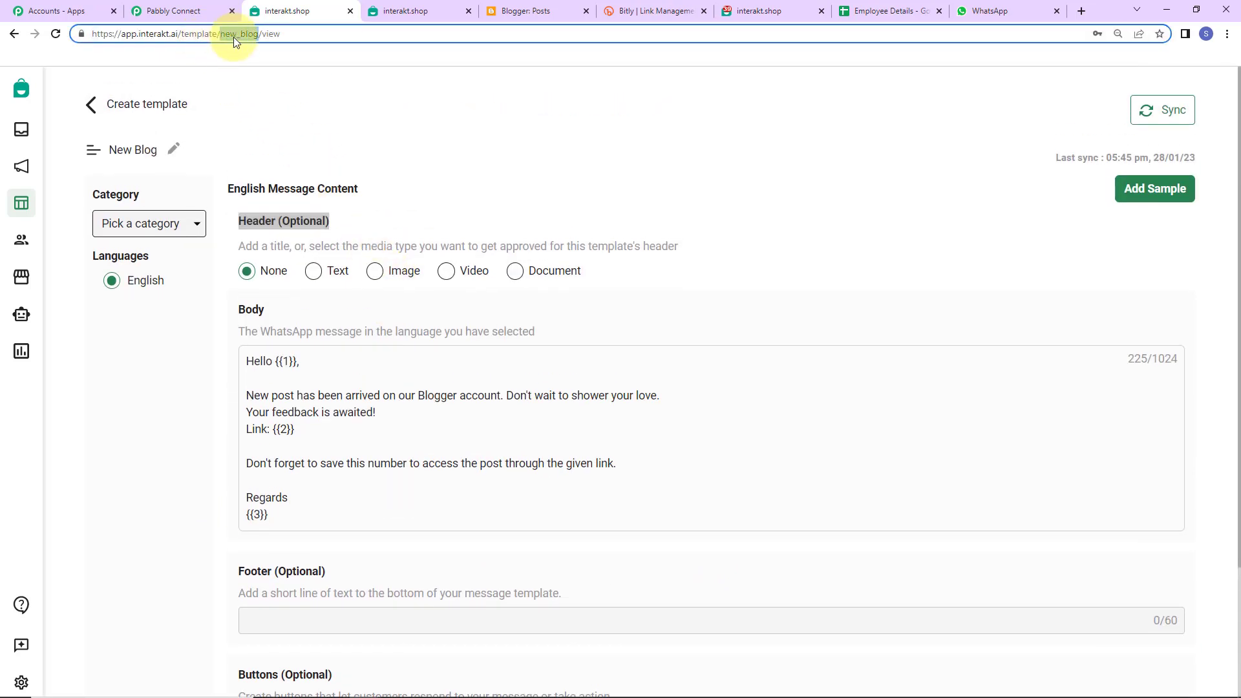
pyautogui.rightClick(234, 37)
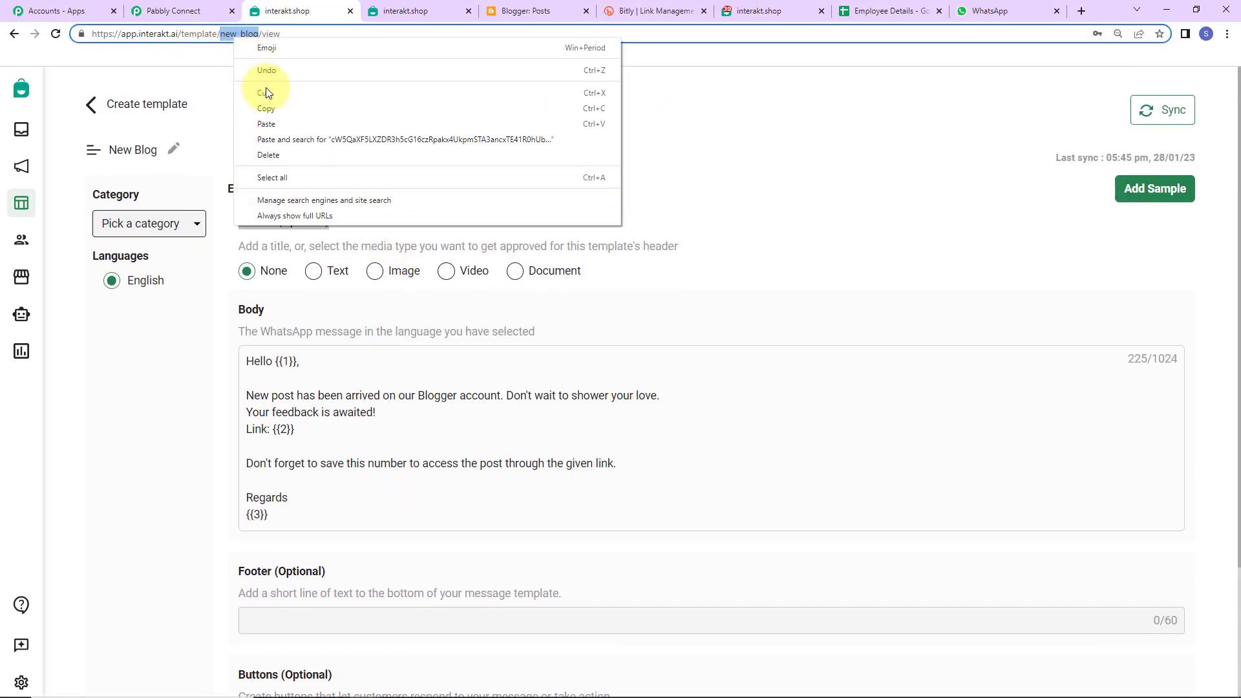
pyautogui.click(266, 106)
pyautogui.click(193, 14)
pyautogui.click(329, 307)
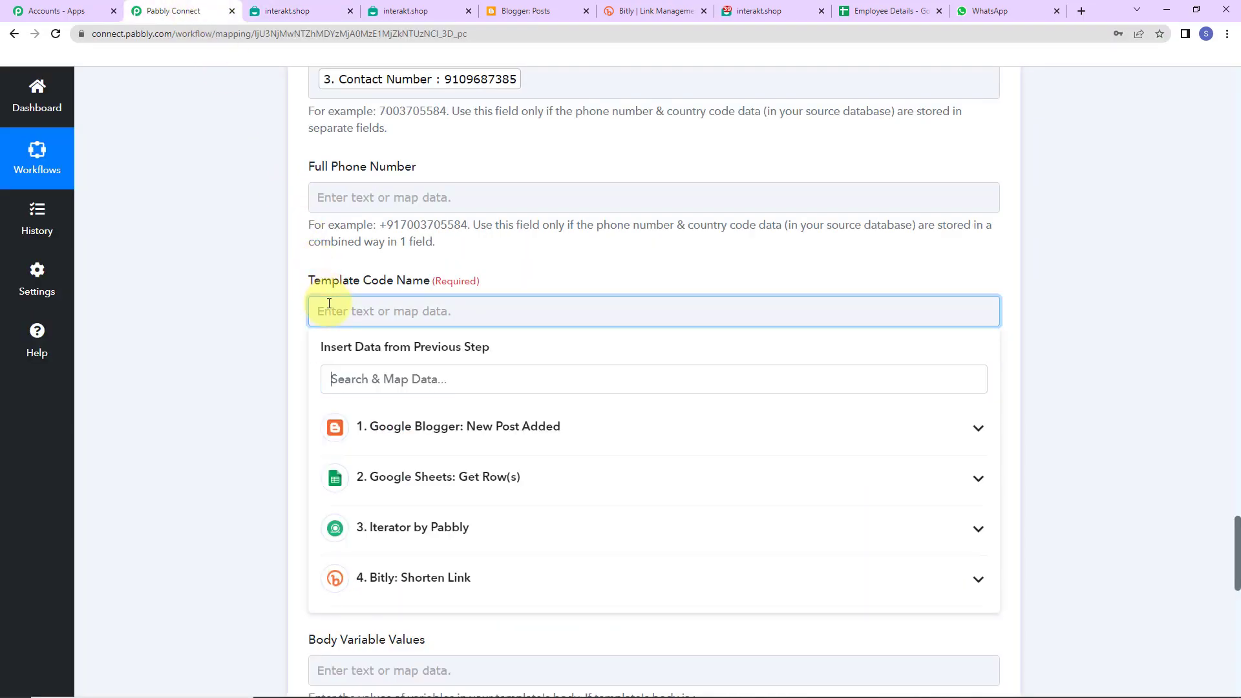
pyautogui.hotkey('ctrl', 'v')
pyautogui.click(231, 309)
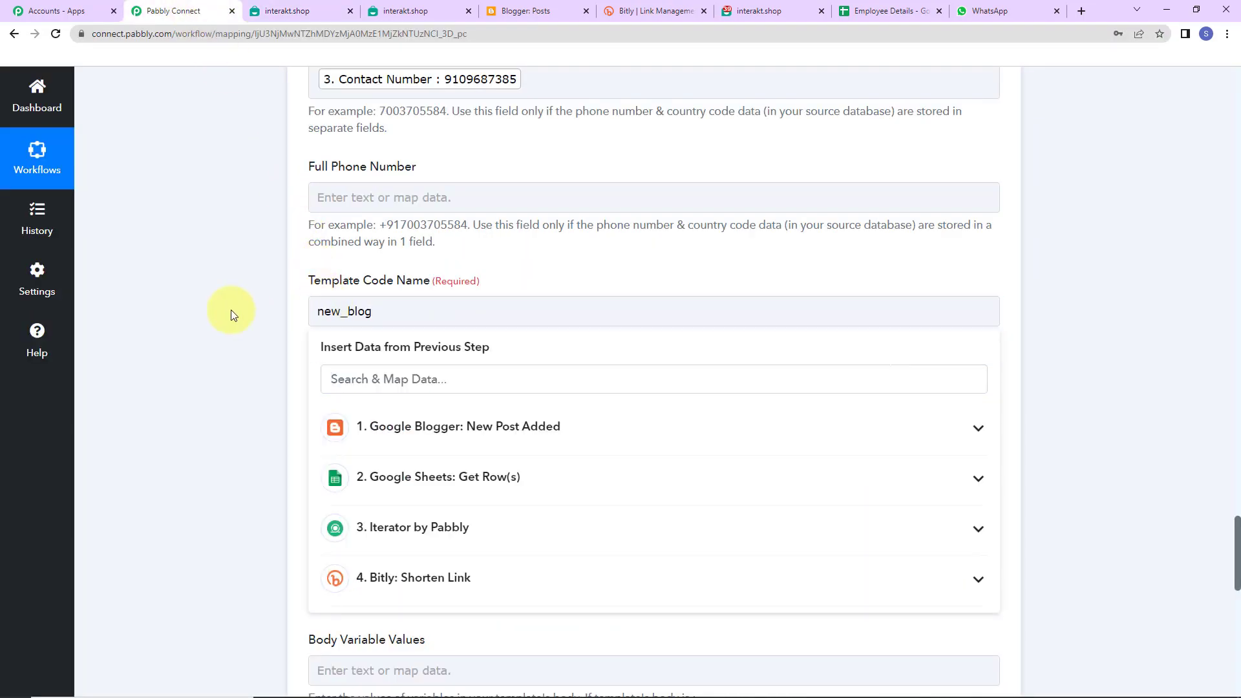
# - Set the template message's Language Code to en
pyautogui.scroll(-2, 254, 339)
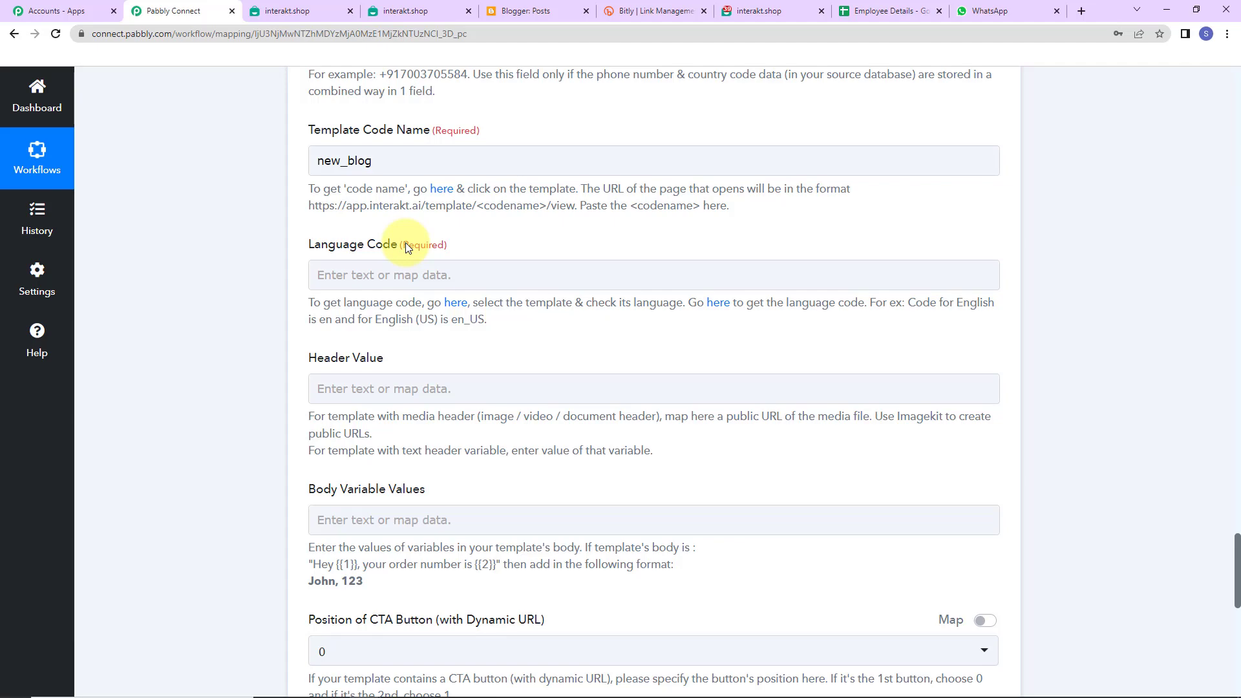
pyautogui.click(388, 274)
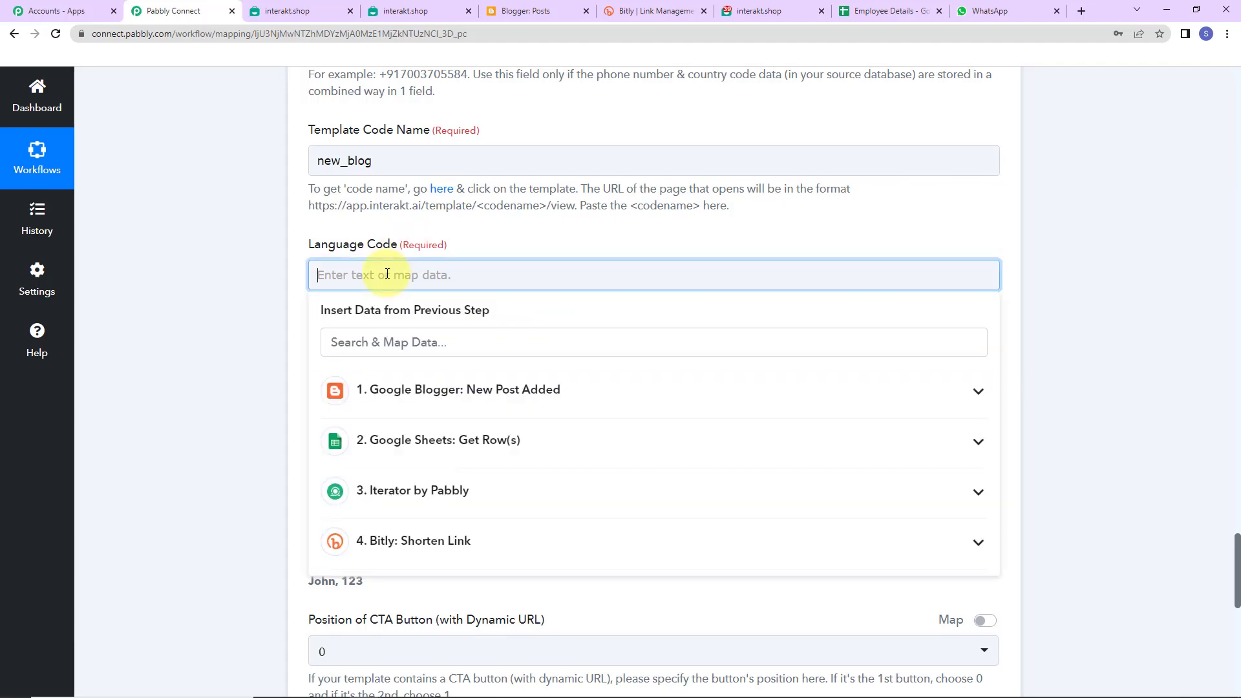
pyautogui.write('en')
pyautogui.click(251, 272)
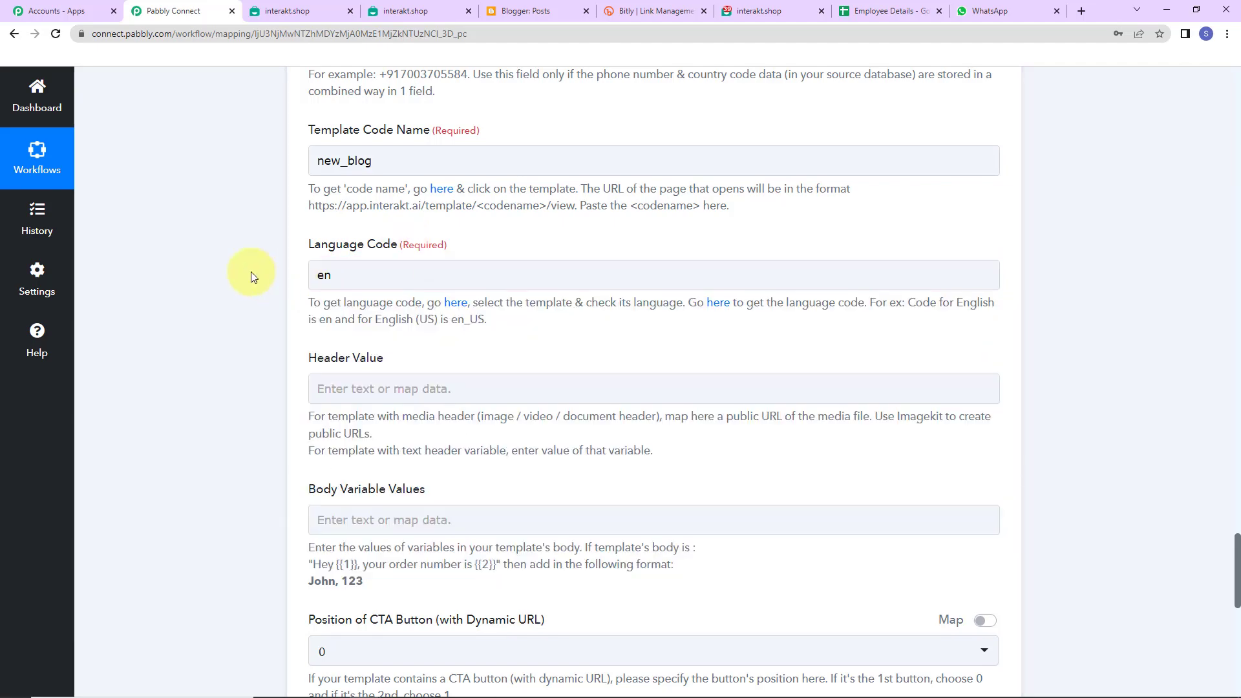
# - Fill Body Variable Values with the Iterator's Name, Bitly's Link and the text Pabbly Connect, separated by commas
pyautogui.scroll(-2, 258, 306)
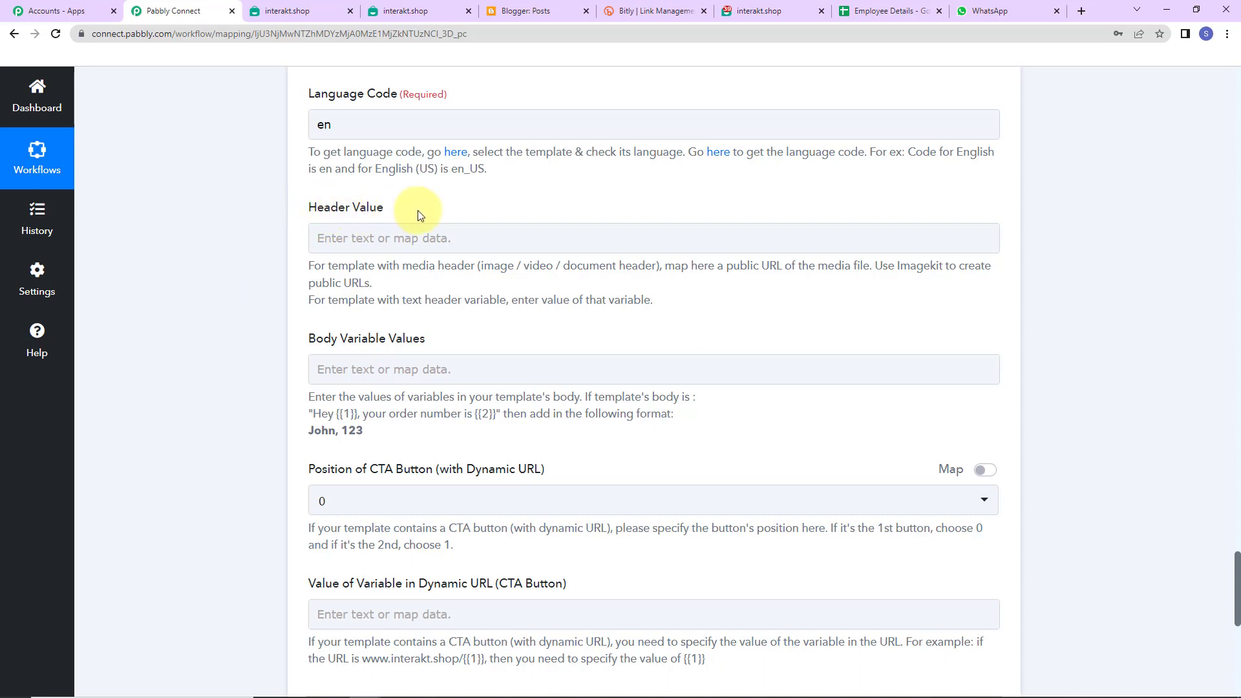
pyautogui.click(423, 239)
pyautogui.scroll(-2, 423, 239)
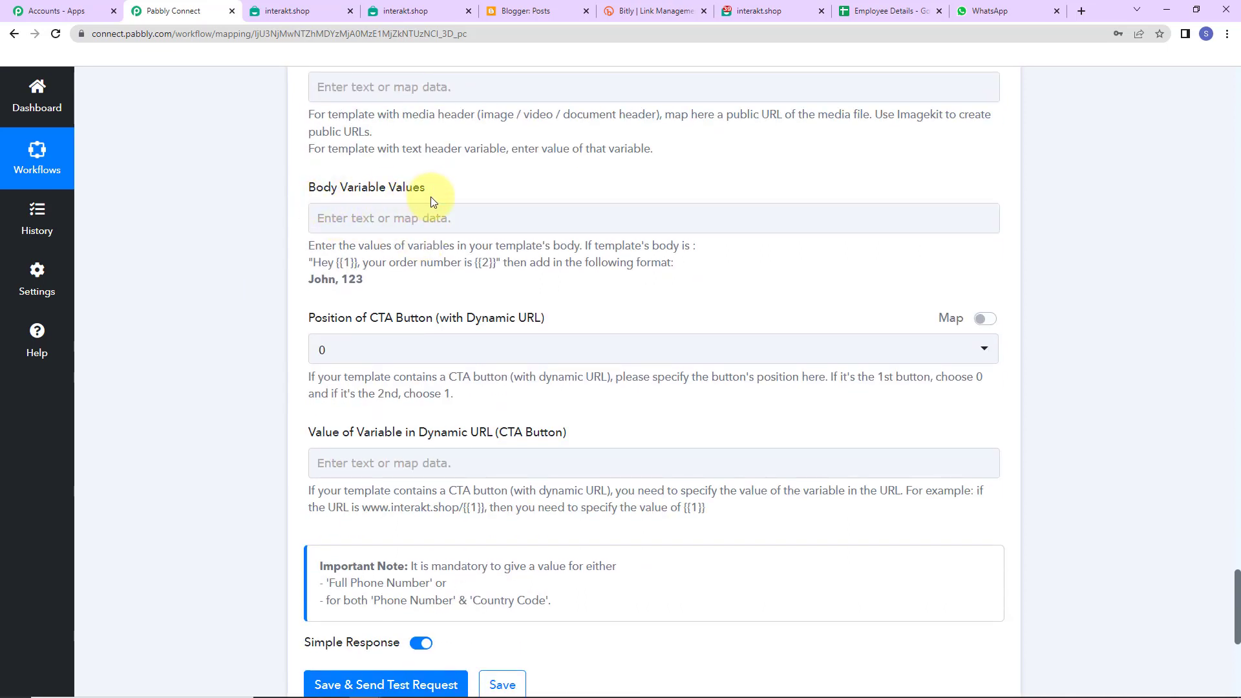
pyautogui.click(417, 219)
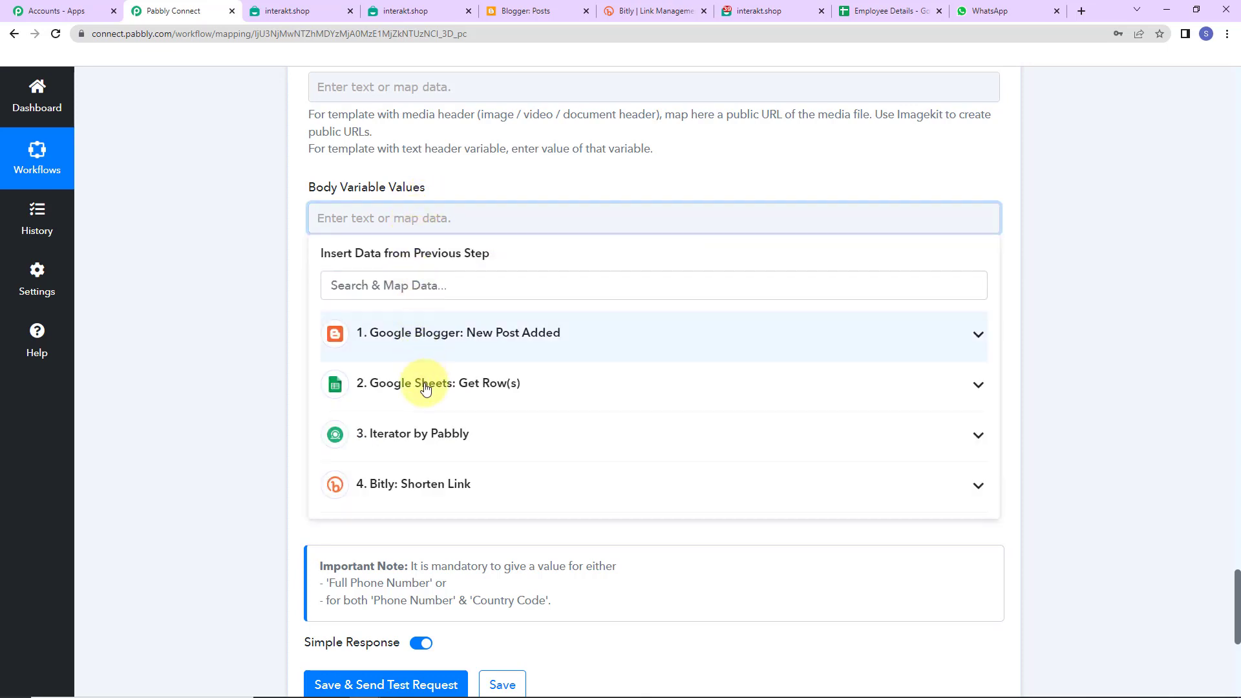
pyautogui.click(372, 433)
pyautogui.click(426, 477)
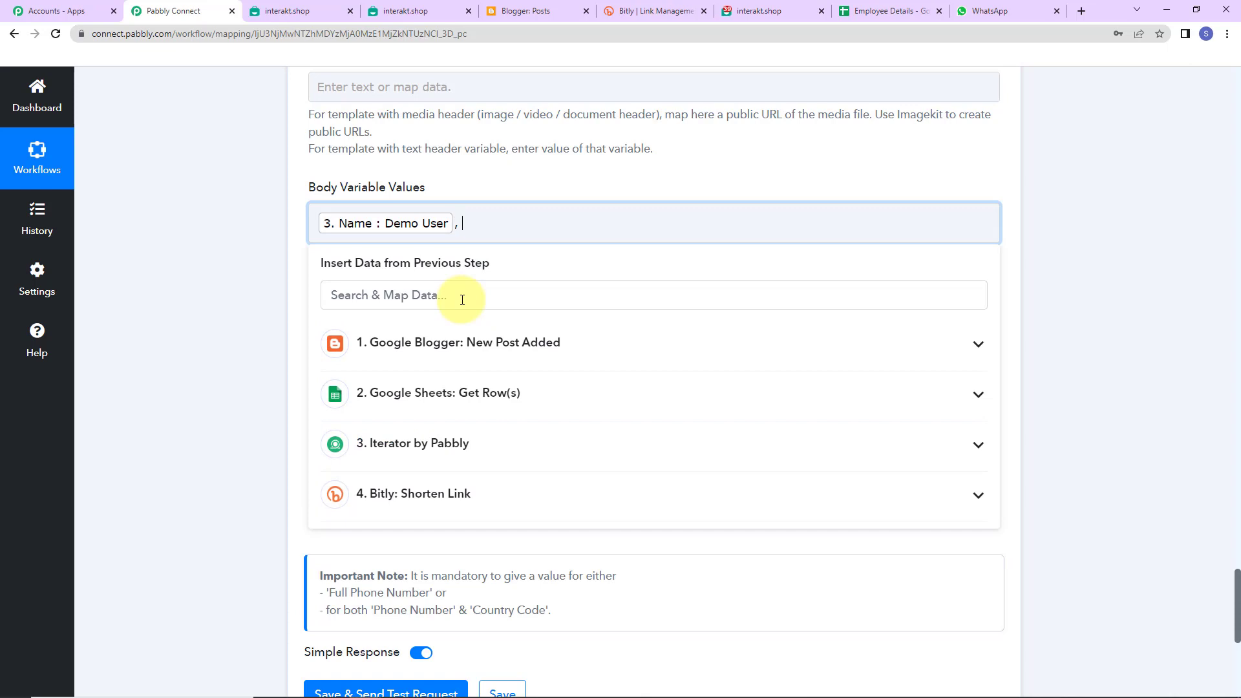
pyautogui.click(424, 499)
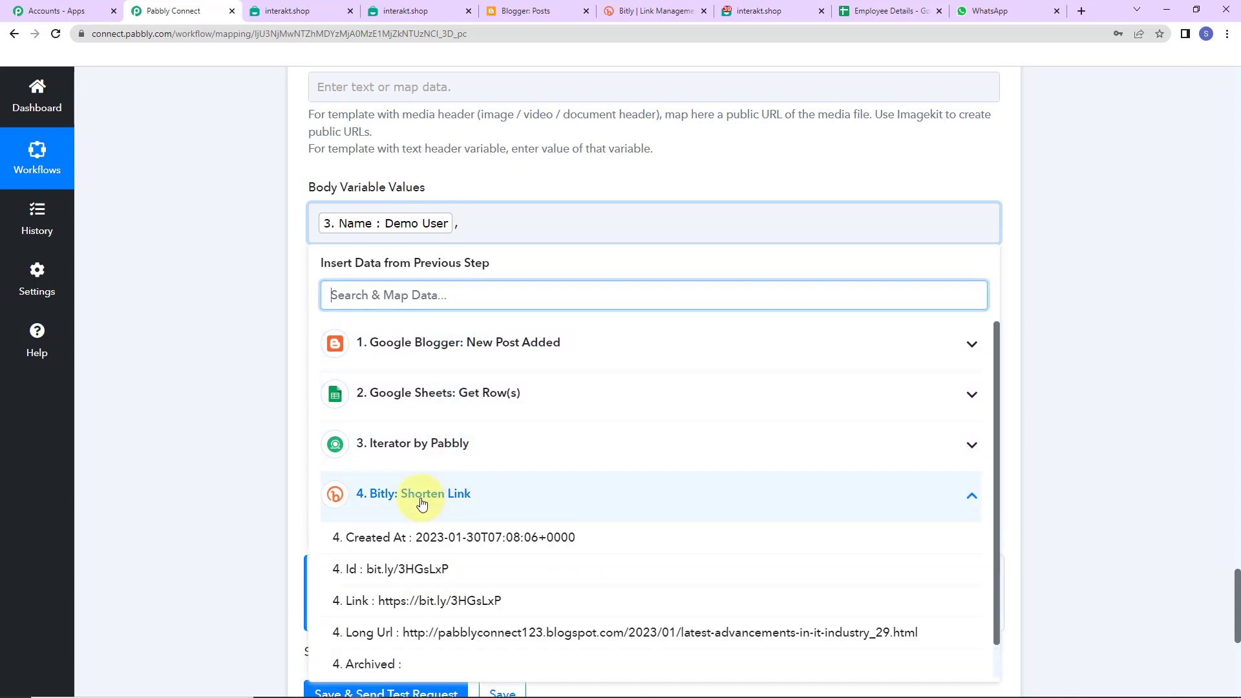
pyautogui.click(431, 602)
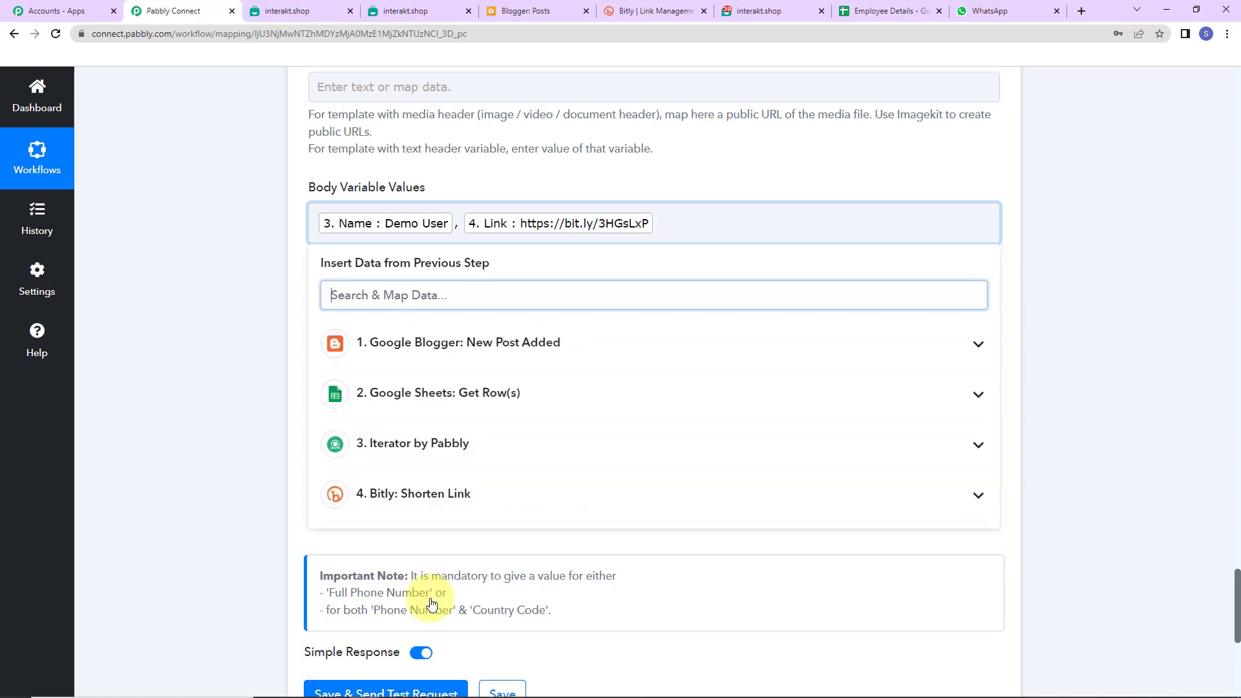
pyautogui.write(', P')
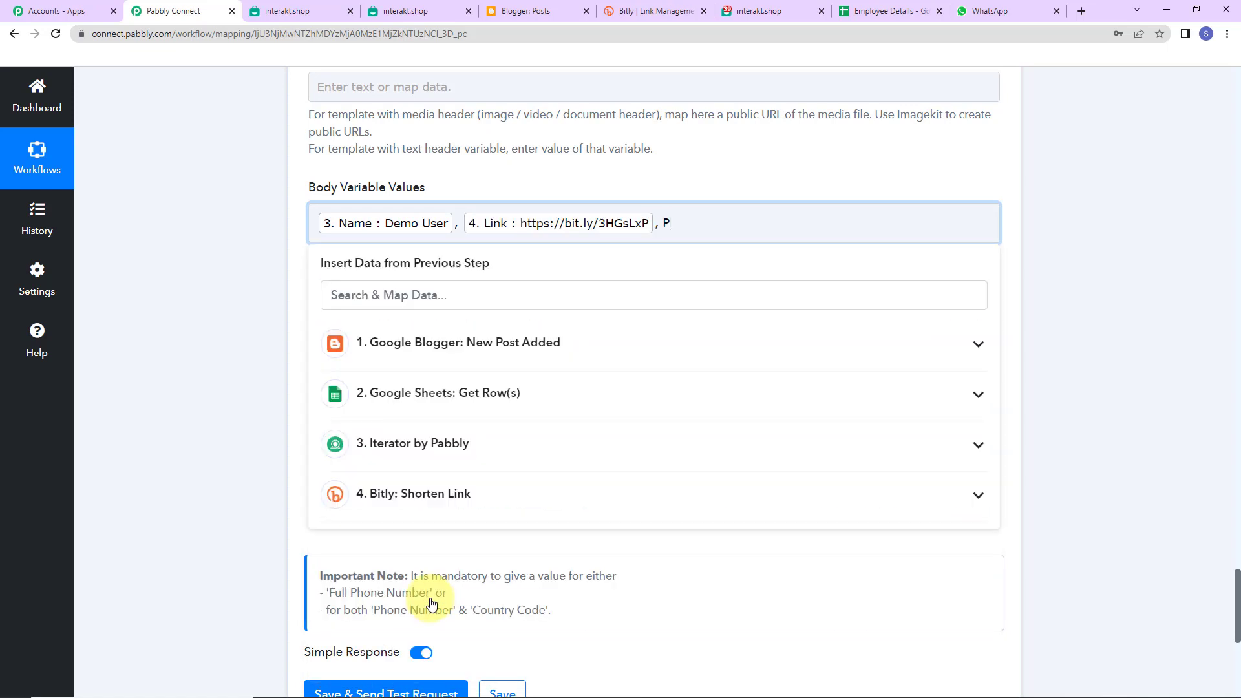
pyautogui.write('abbly Connect')
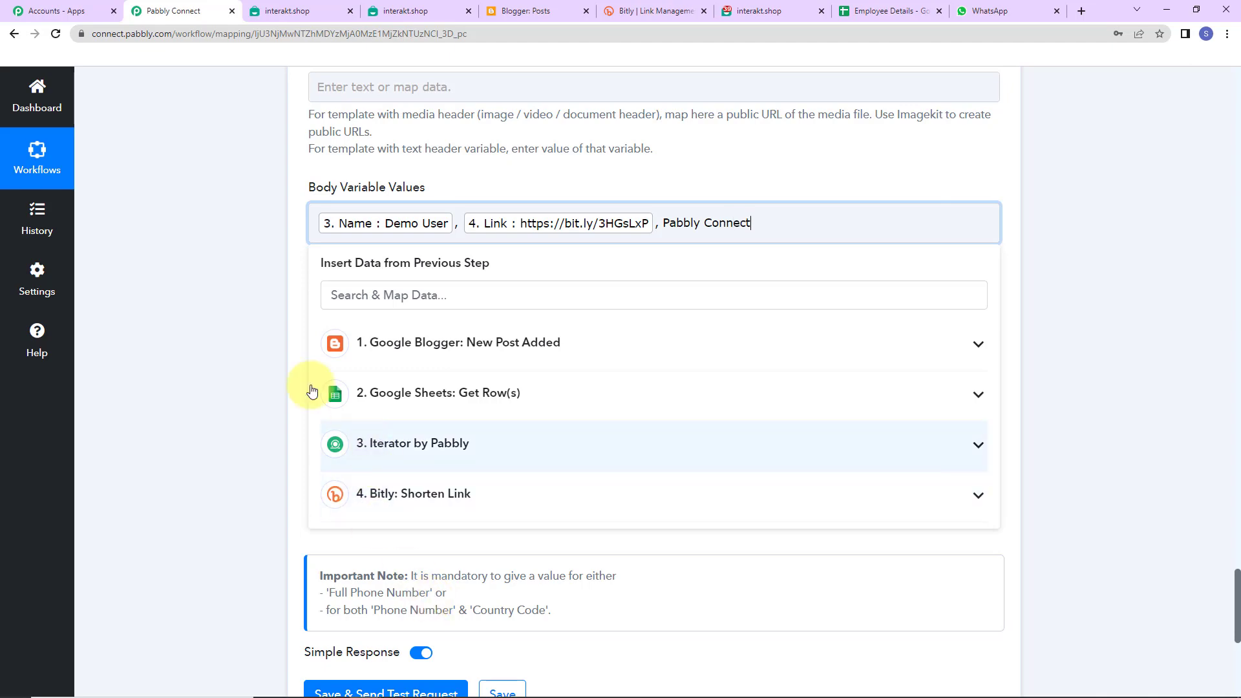
pyautogui.click(234, 337)
# - Save the Interakt action, send its test request, and review the response received
pyautogui.scroll(-3, 239, 336)
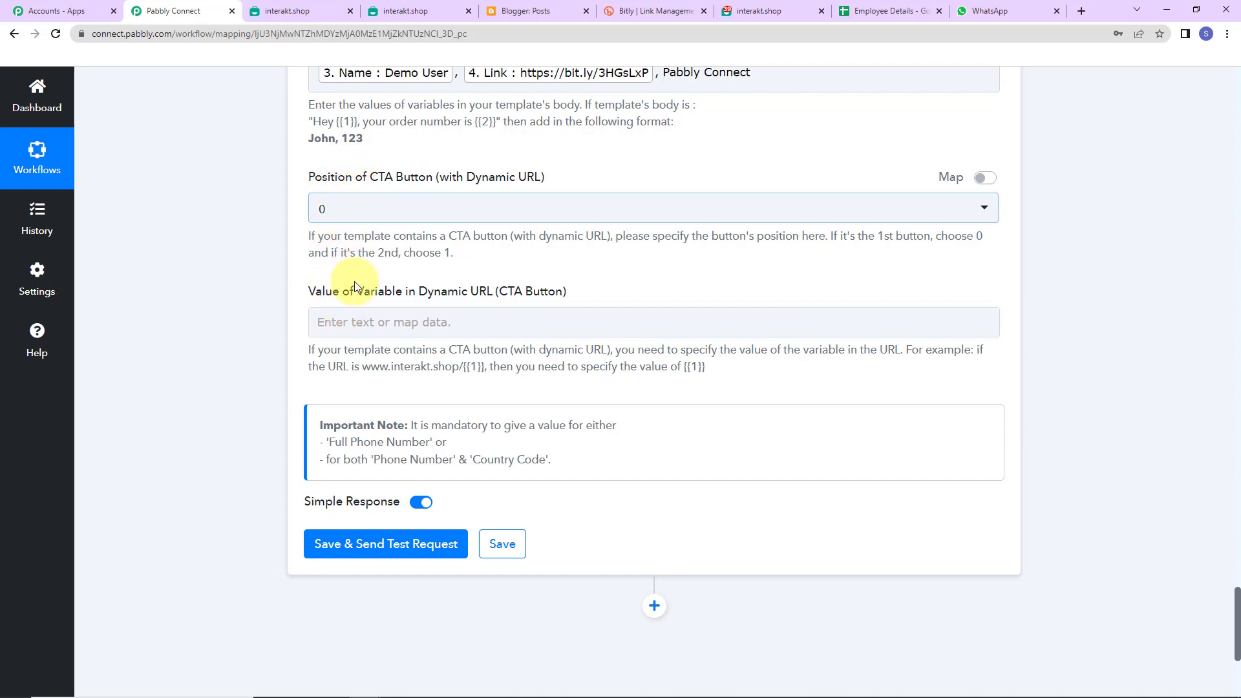
pyautogui.click(384, 546)
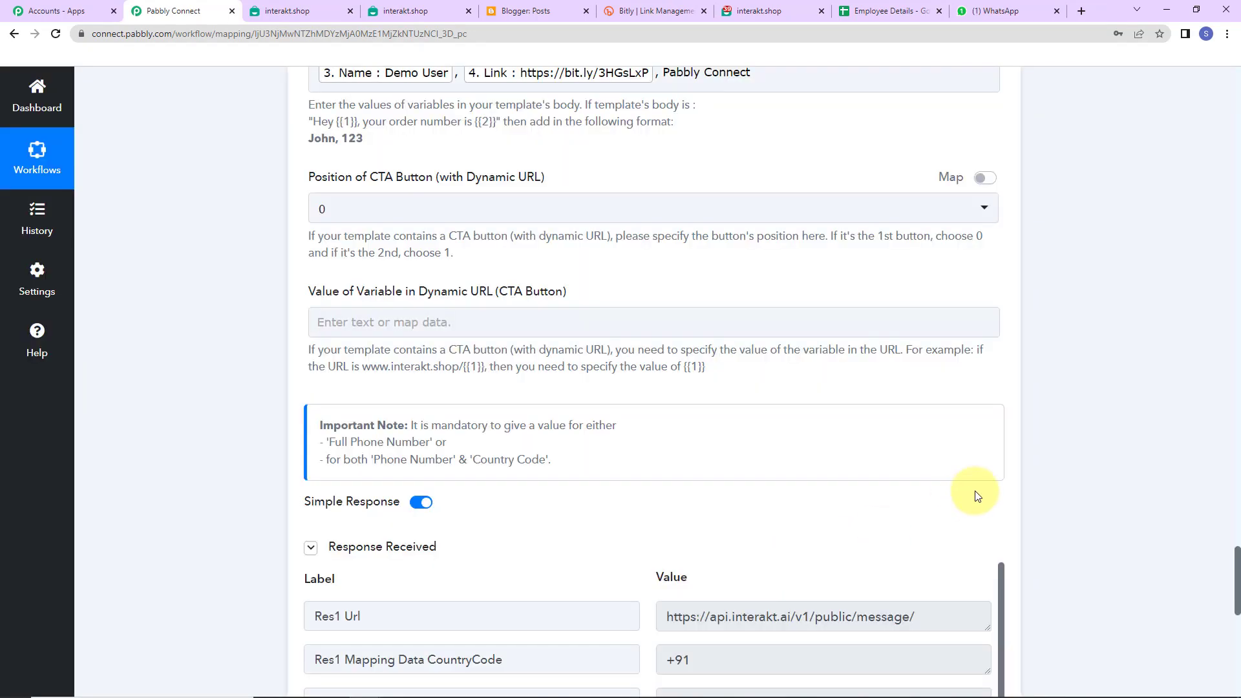
pyautogui.scroll(-1, 1107, 443)
pyautogui.scroll(-3, 1106, 443)
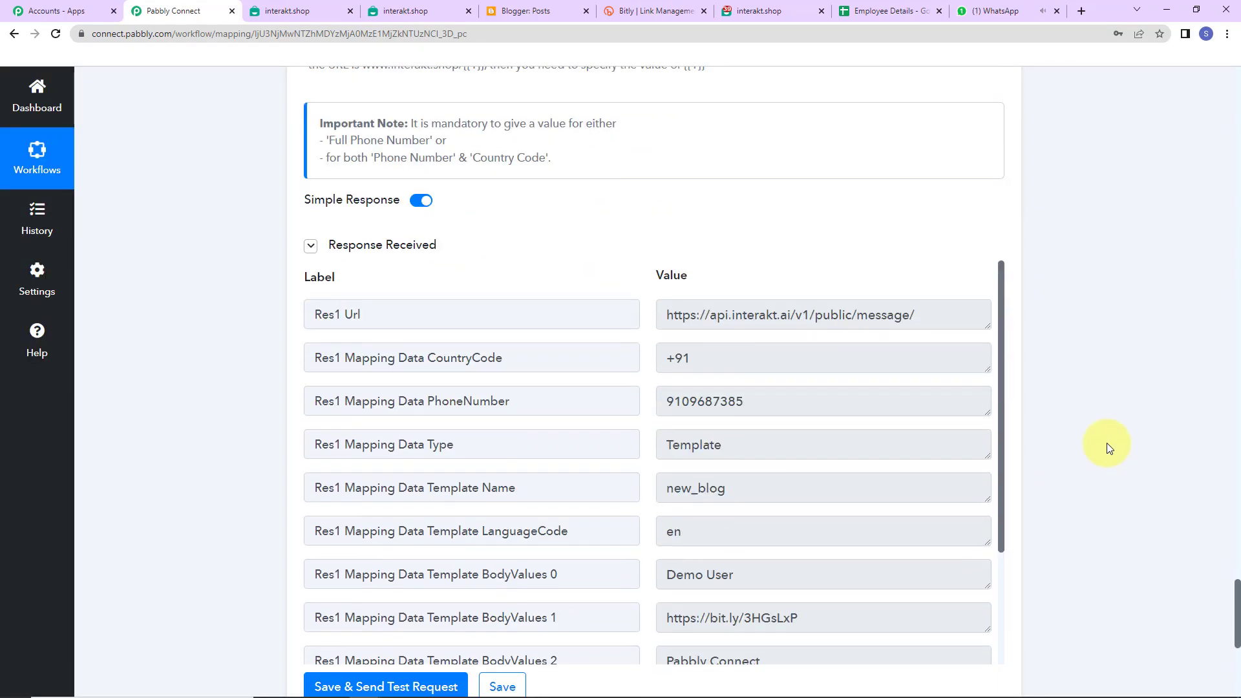
# - Switch to WhatsApp and review the template messages received in the Interakt chat
pyautogui.click(998, 13)
pyautogui.click(336, 240)
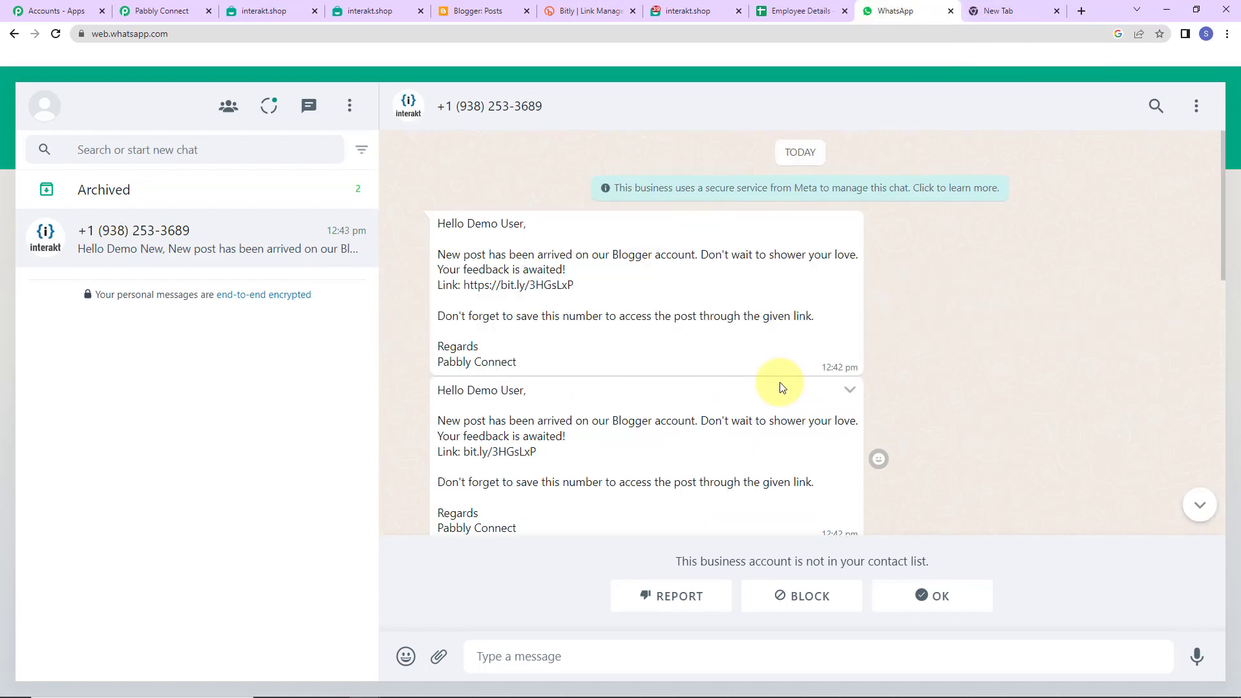
pyautogui.scroll(-5, 780, 387)
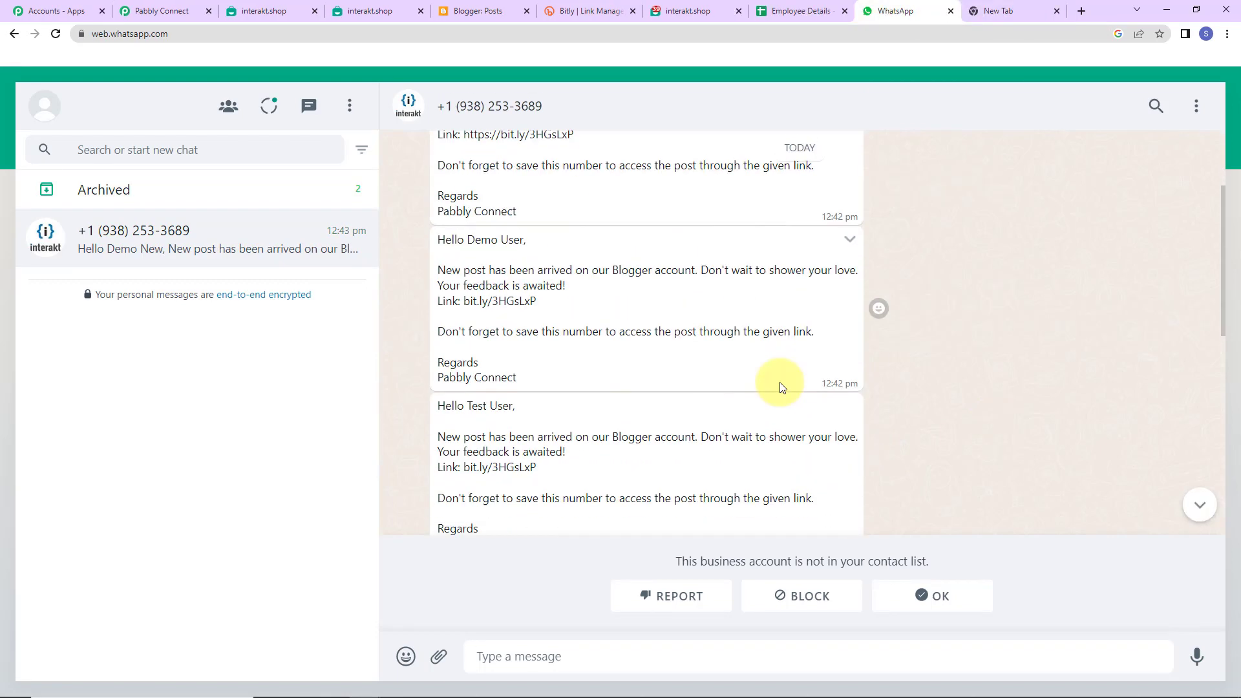
pyautogui.scroll(-6, 719, 287)
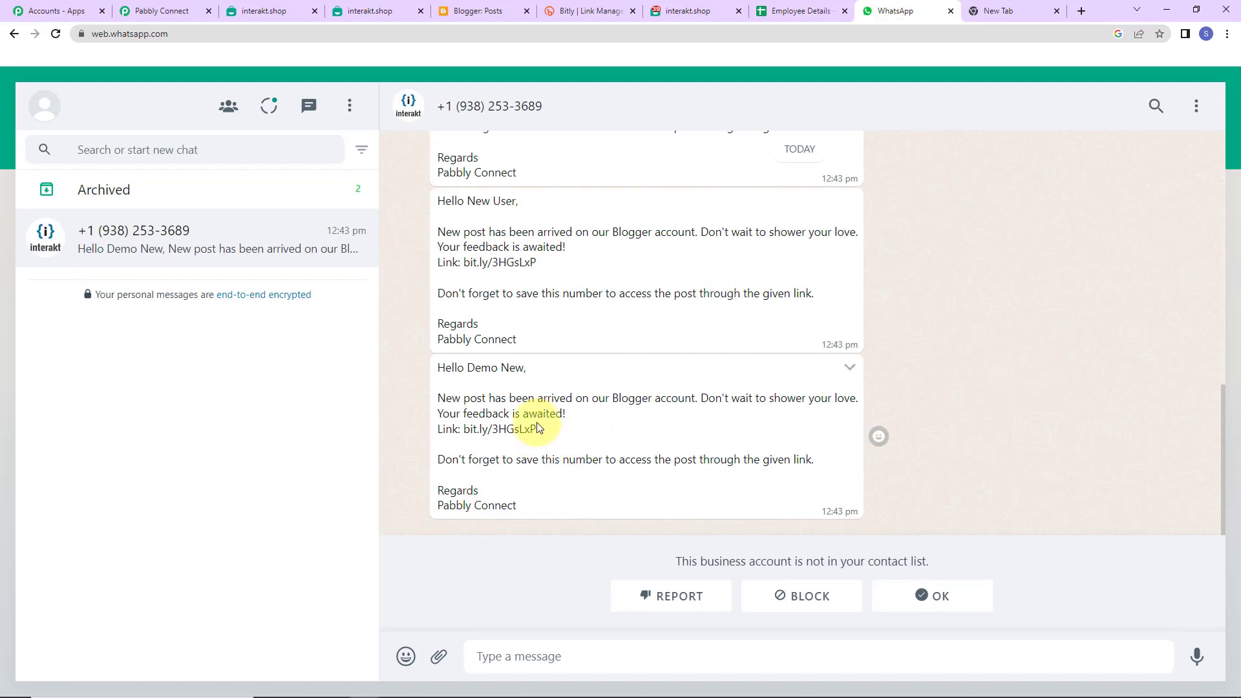
# - Copy the bit.ly/3HGsLxP link from the latest WhatsApp message, open it in a browser tab to check the post, and close that tab
pyautogui.moveTo(536, 429); pyautogui.dragTo(464, 430)
pyautogui.rightClick(489, 431)
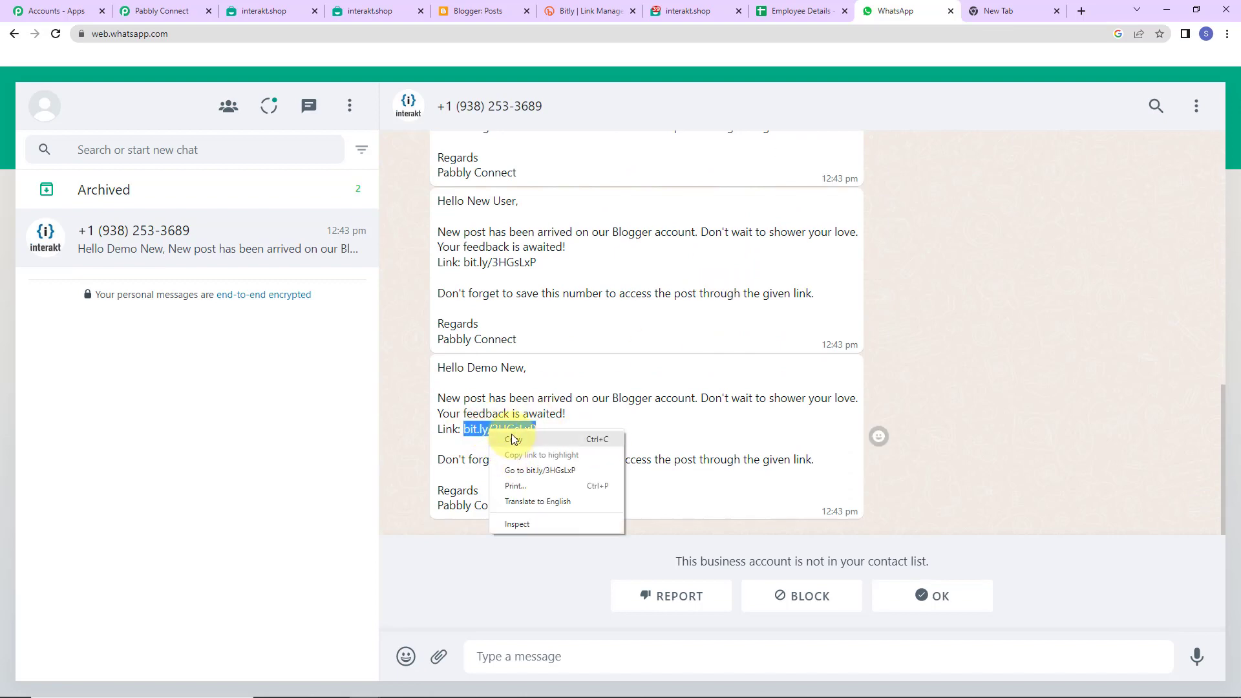
pyautogui.click(513, 440)
pyautogui.click(1004, 11)
pyautogui.click(1004, 34)
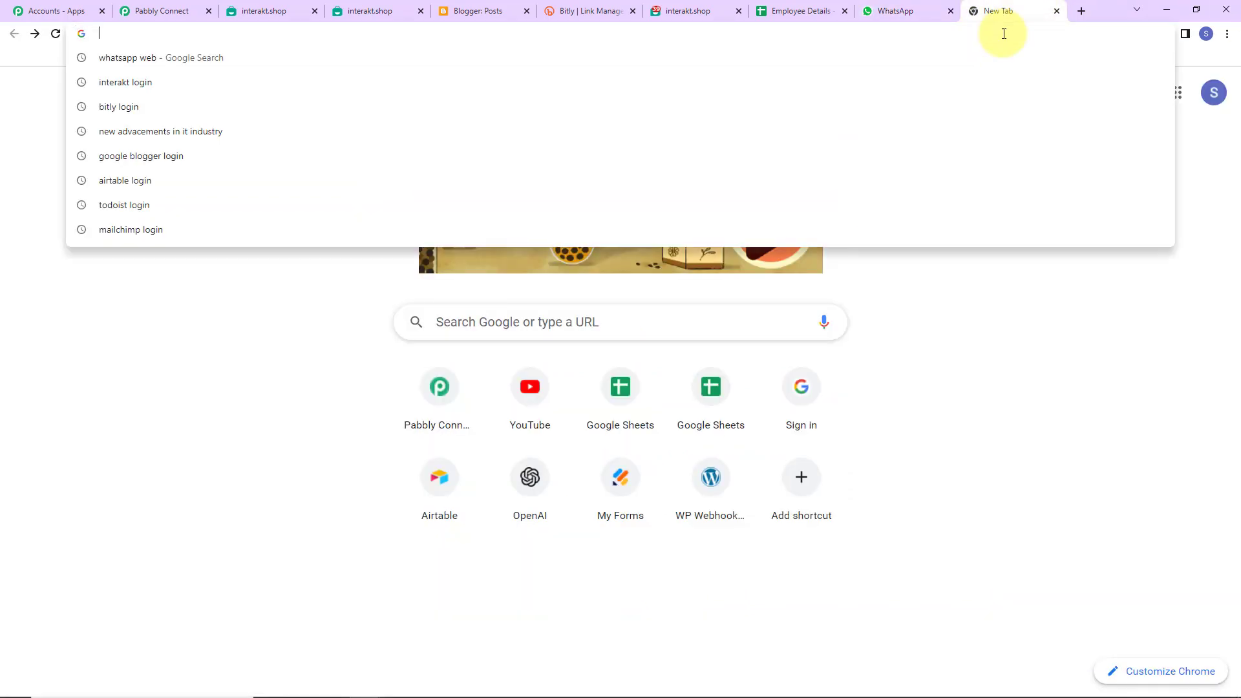
pyautogui.hotkey('ctrl', 'v')
pyautogui.press('Return')
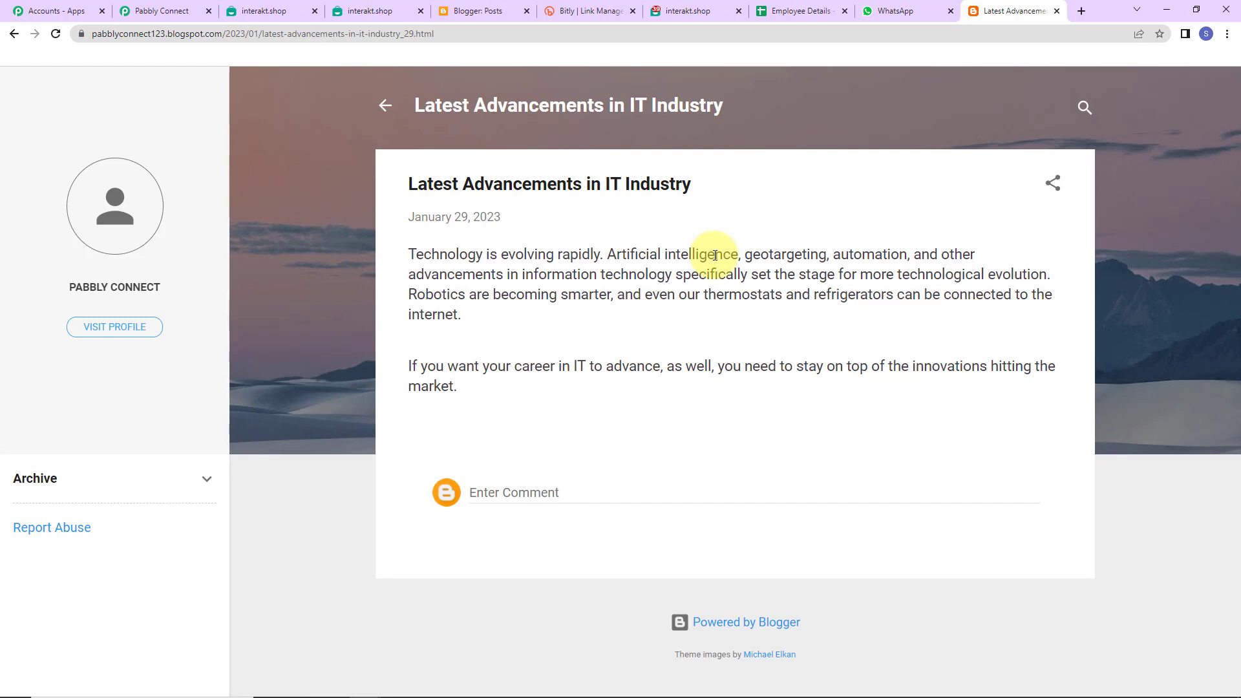
pyautogui.hotkey('ctrl', 'w')
# - Create a new post in Blogger titled Demo Post with the text "This is a demo post just to check my integration process."
pyautogui.click(109, 223)
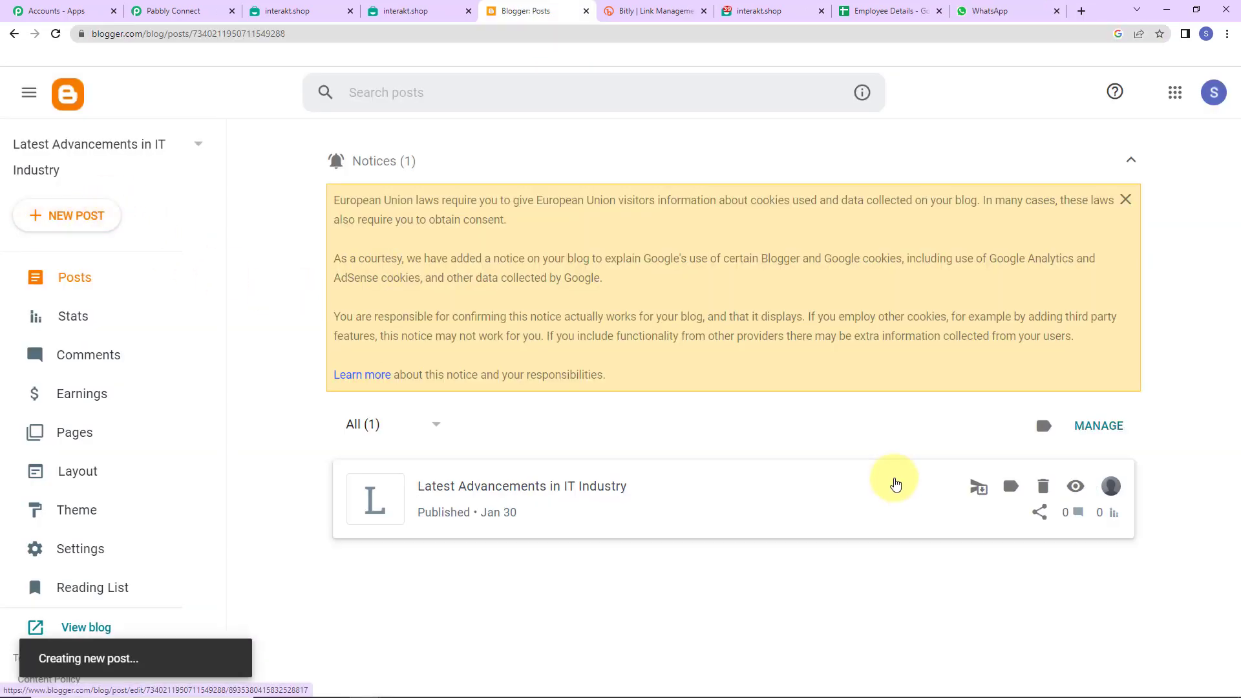
pyautogui.click(33, 159)
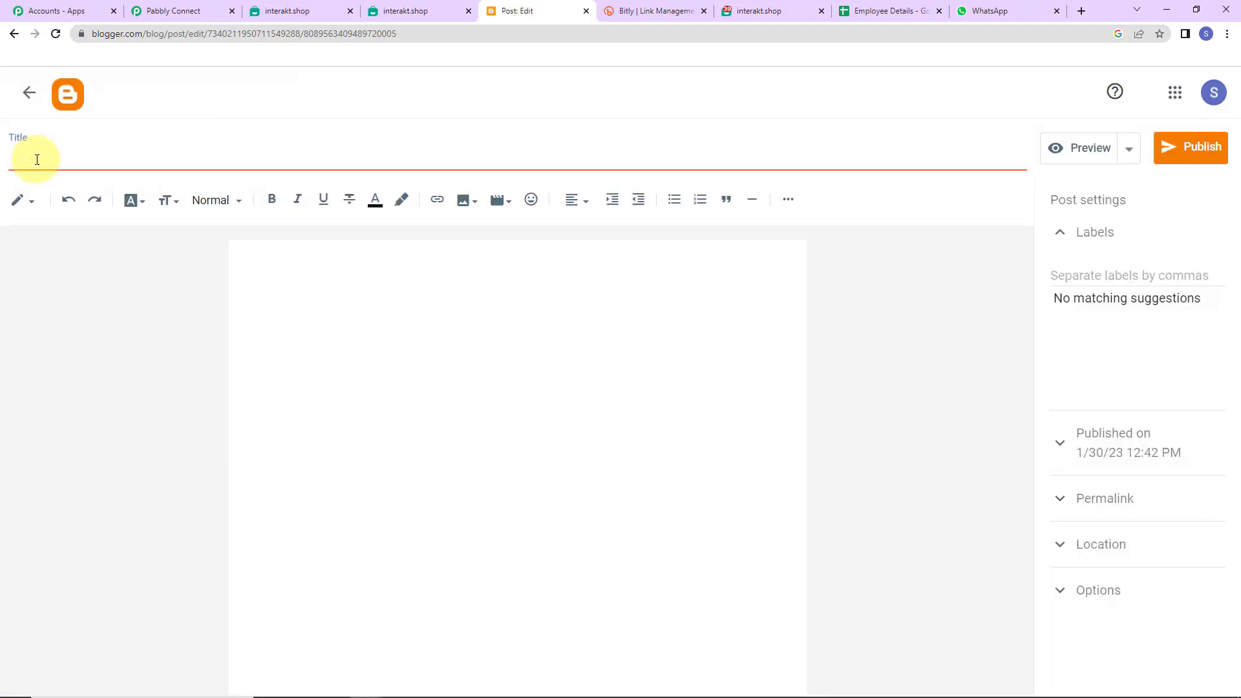
pyautogui.write('Demo Post')
pyautogui.click(244, 258)
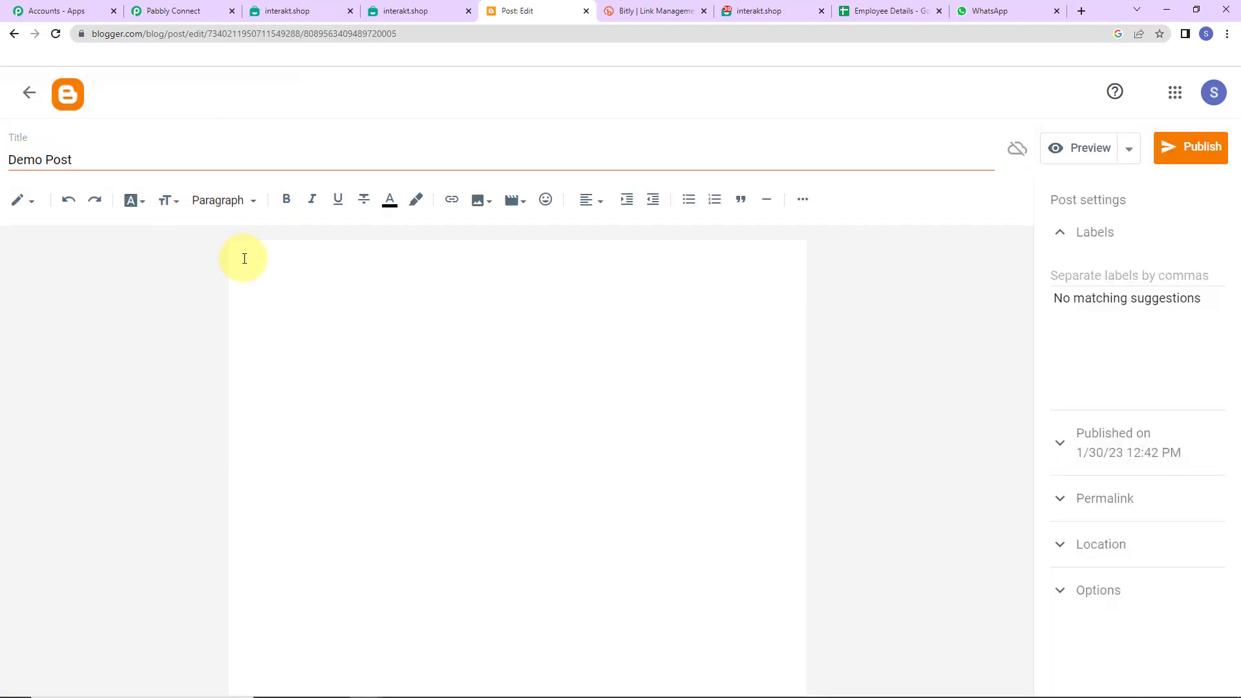
pyautogui.write('This is a demo')
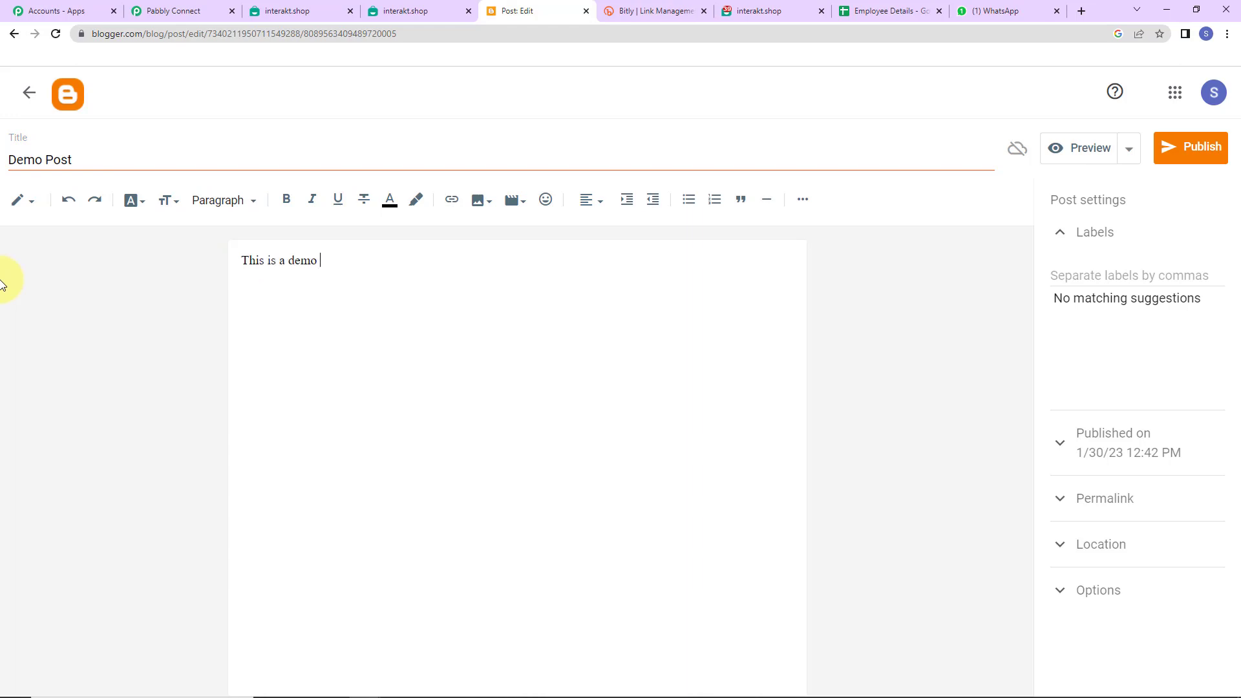
pyautogui.write(' post just to check y integr')
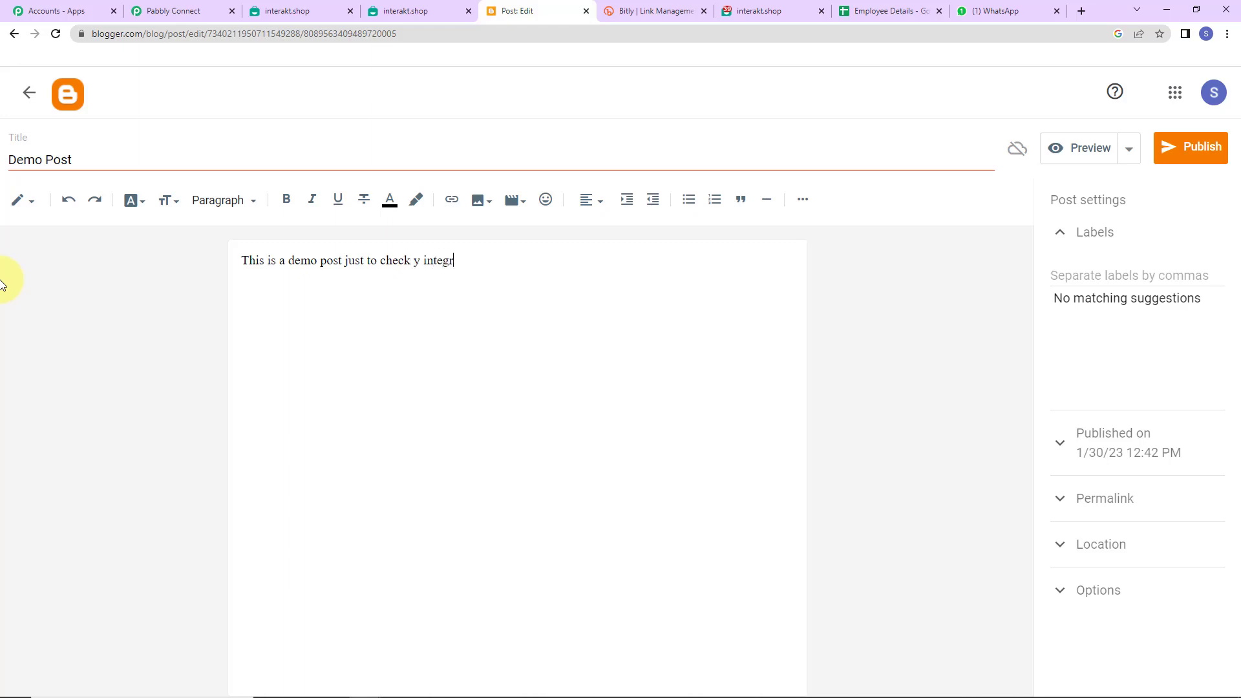
pyautogui.write('ation process.')
pyautogui.click(413, 261)
pyautogui.write('m')
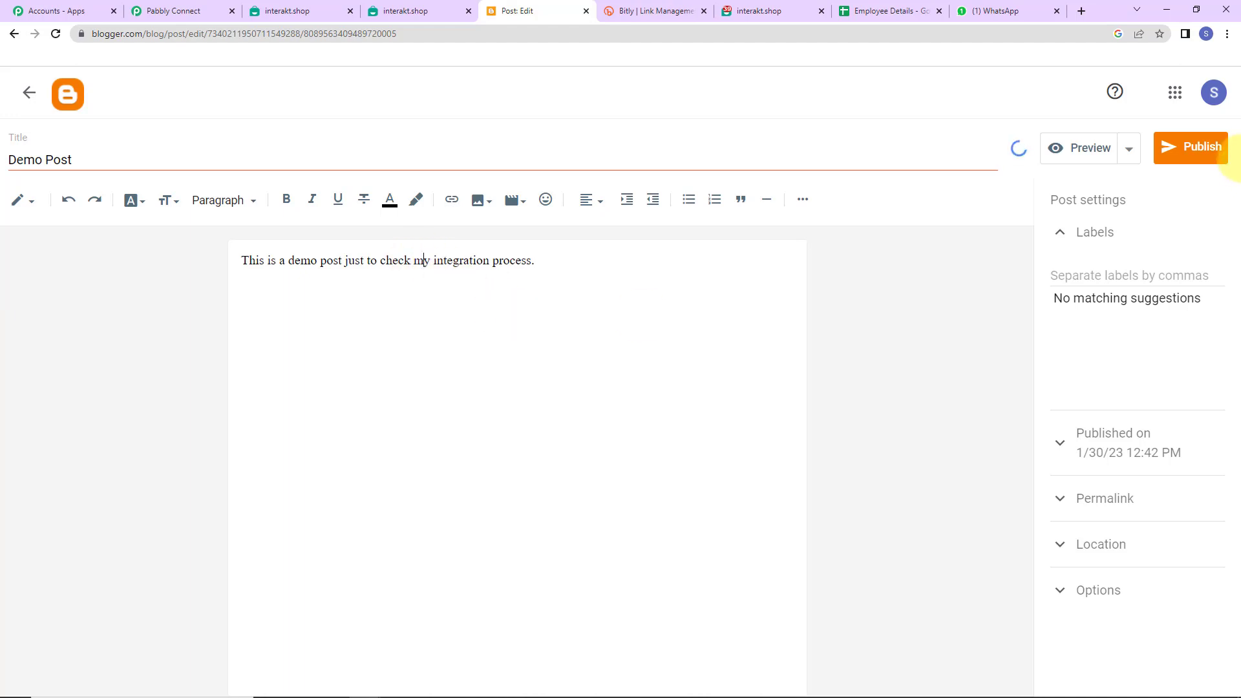
# - Publish the Demo Post to the blog and confirm the publication
pyautogui.click(1203, 147)
pyautogui.click(705, 406)
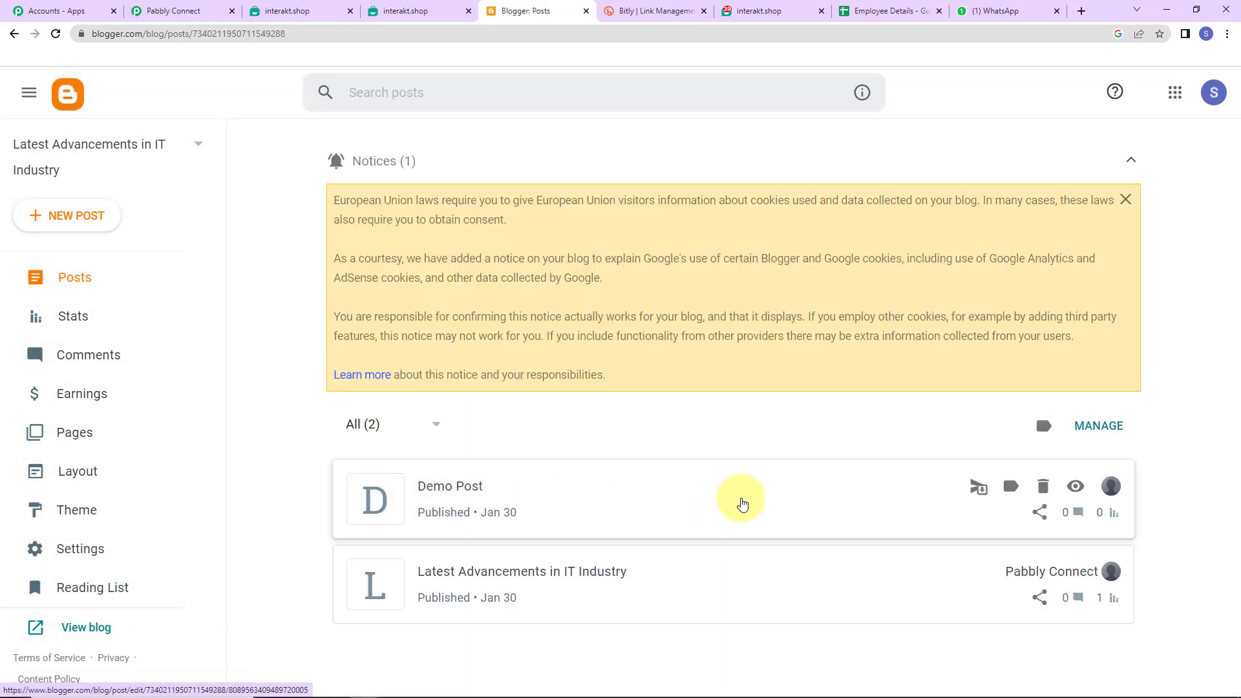
pyautogui.middleClick(742, 504)
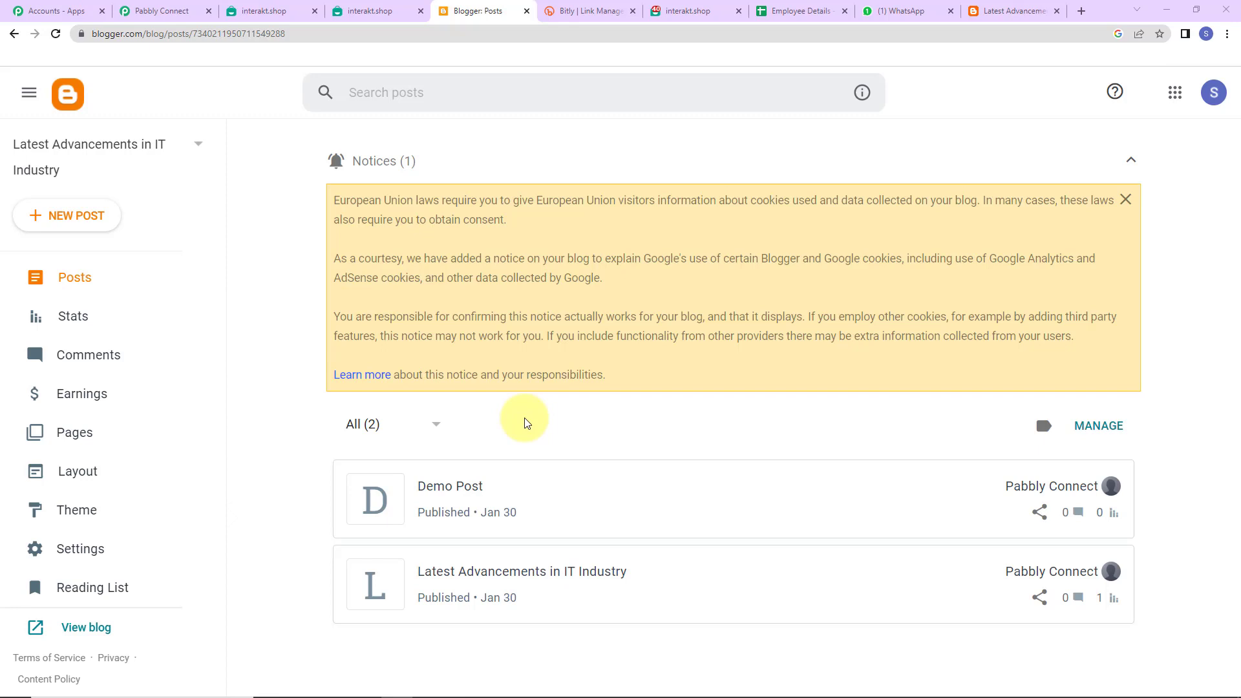
# - Switch back to WhatsApp and review the messages sent for the new blog post
pyautogui.click(903, 11)
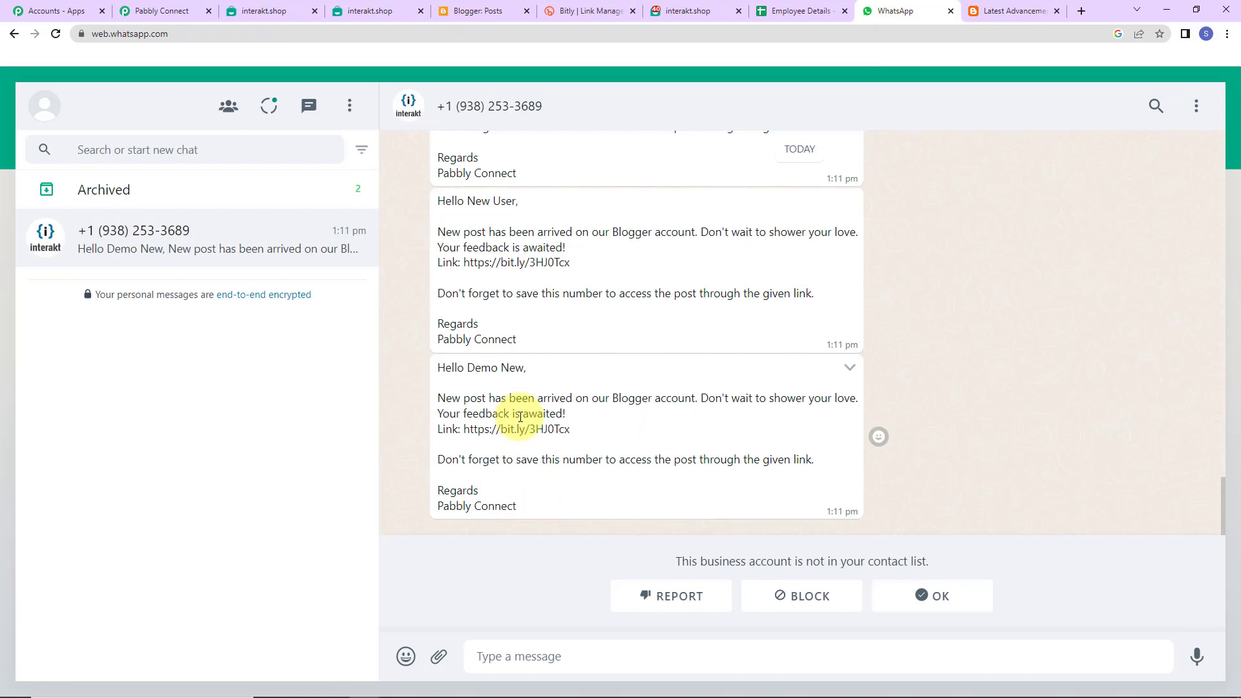
pyautogui.scroll(5, 520, 417)
pyautogui.scroll(-5, 518, 416)
pyautogui.moveTo(570, 430); pyautogui.dragTo(463, 431)
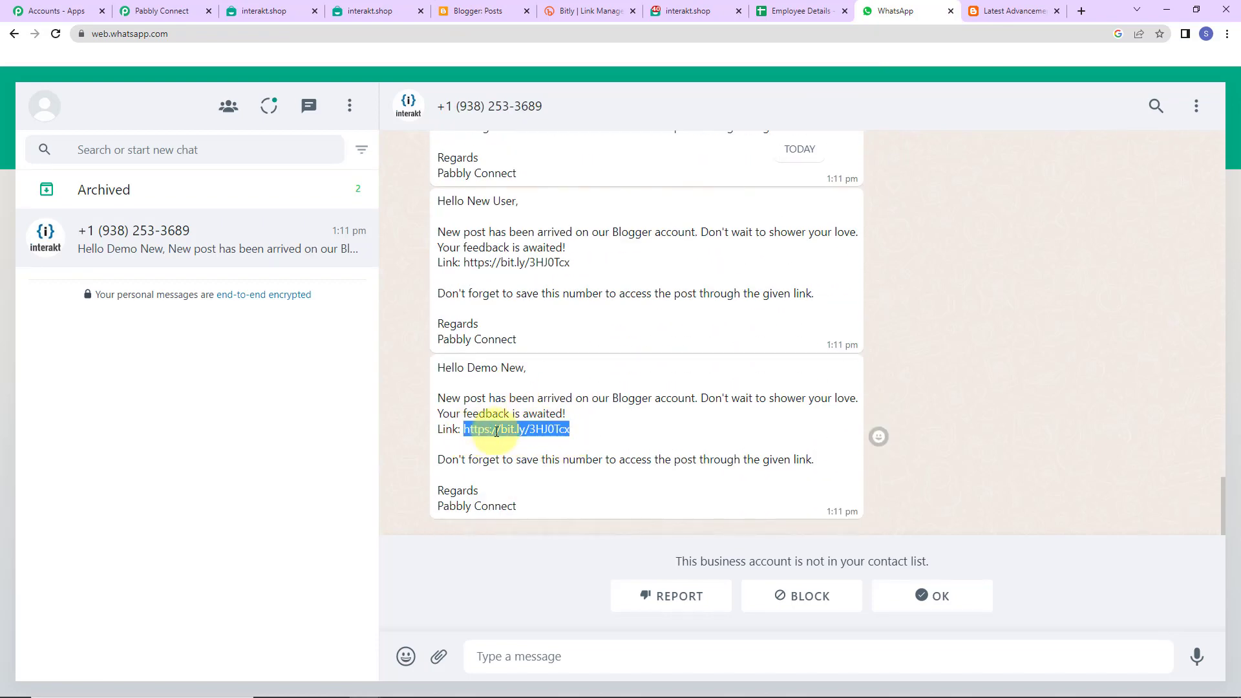
pyautogui.rightClick(496, 432)
pyautogui.click(516, 446)
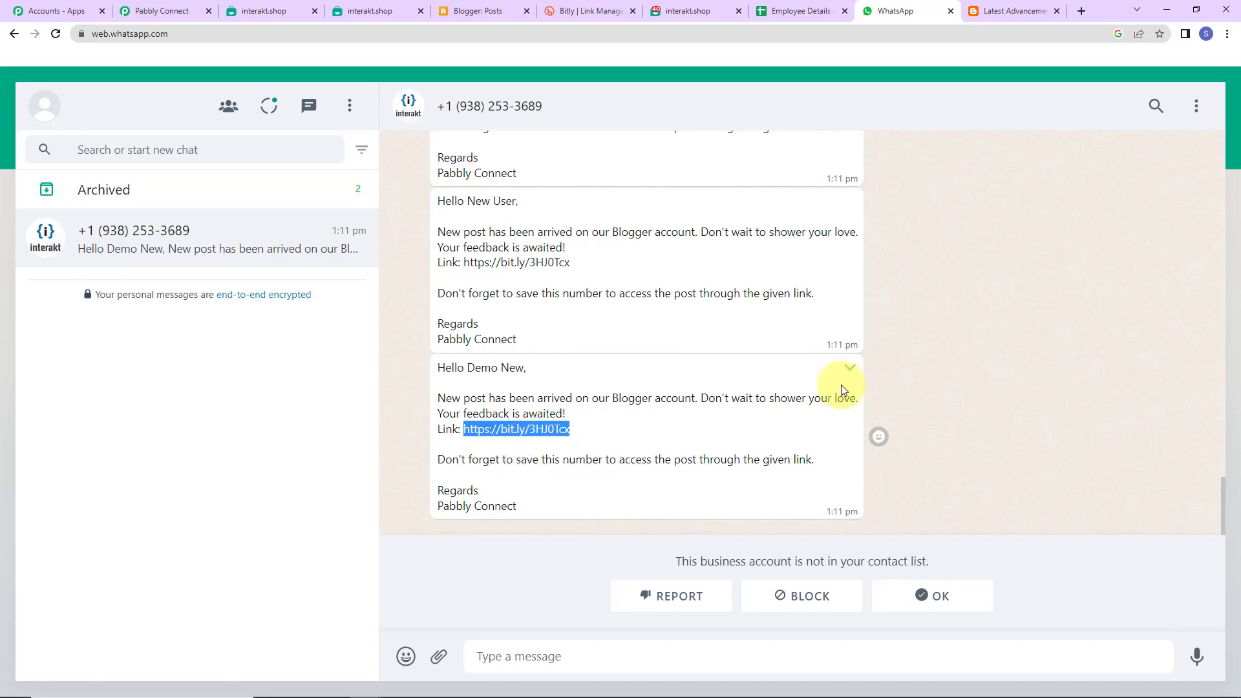
pyautogui.click(1083, 11)
pyautogui.hotkey('ctrl', 'v')
pyautogui.press('Return')
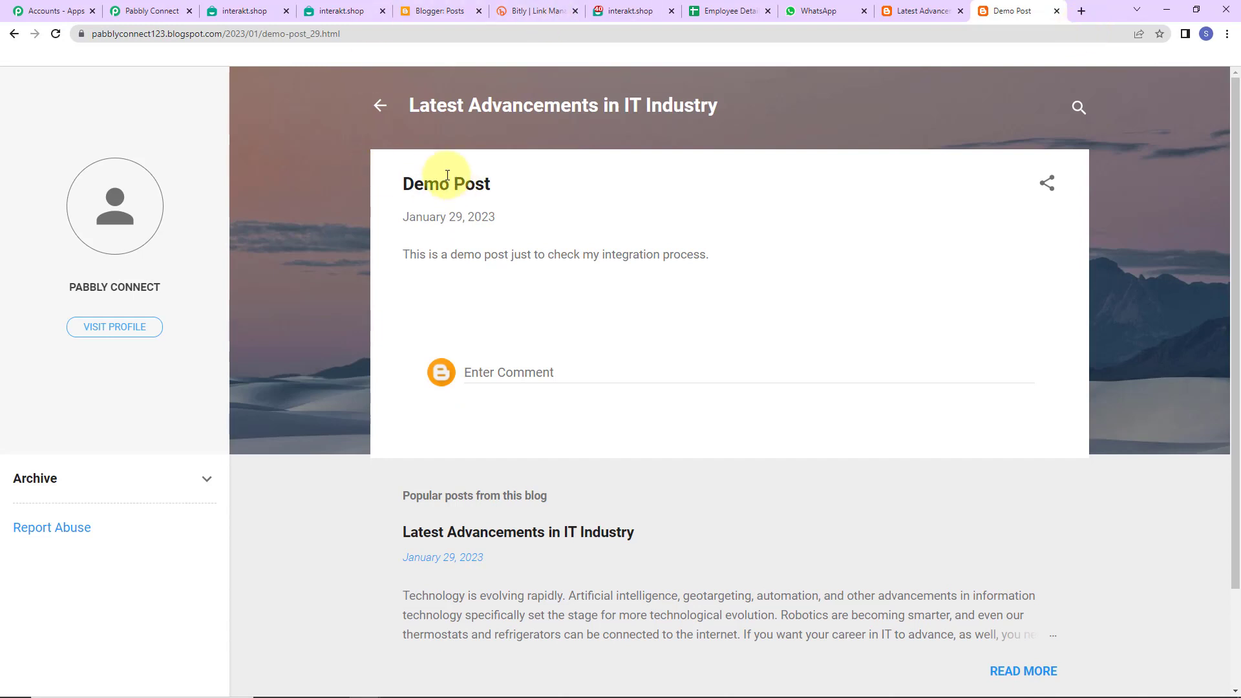
# - Return to Pabbly Connect and collapse the Google Blogger, Google Sheets, Iterator and Interakt steps to review the workflow's sequence
pyautogui.click(150, 13)
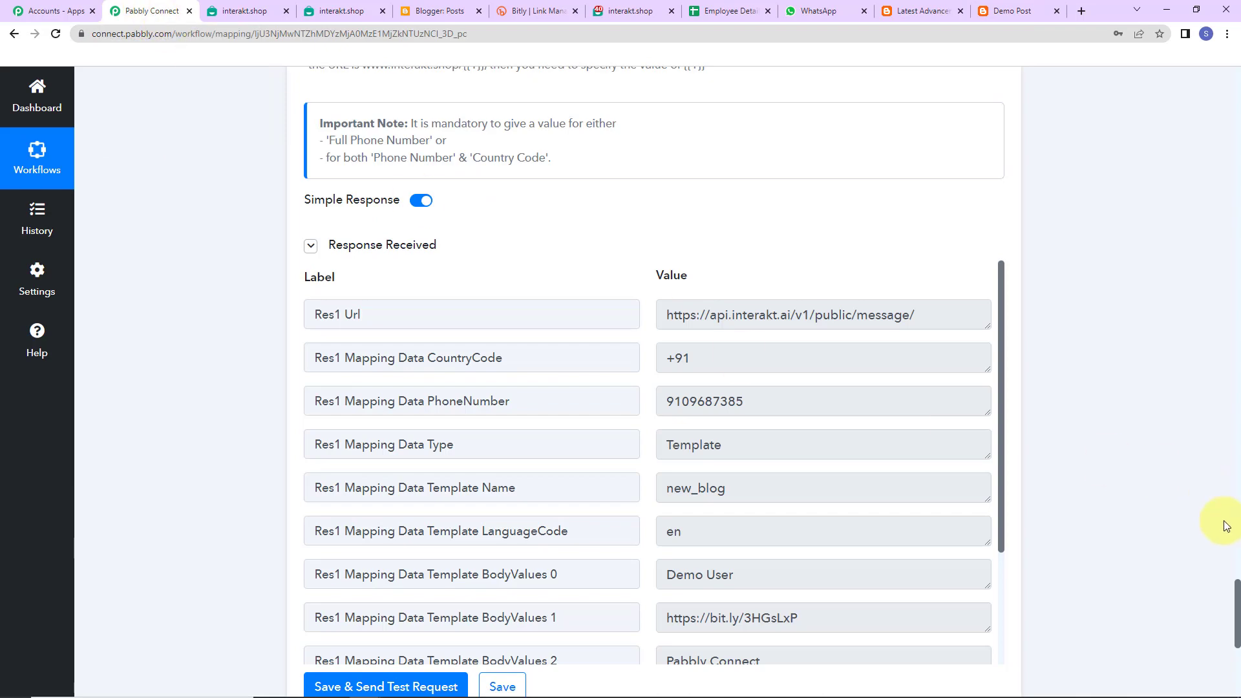
pyautogui.moveTo(1236, 598); pyautogui.dragTo(1234, 69)
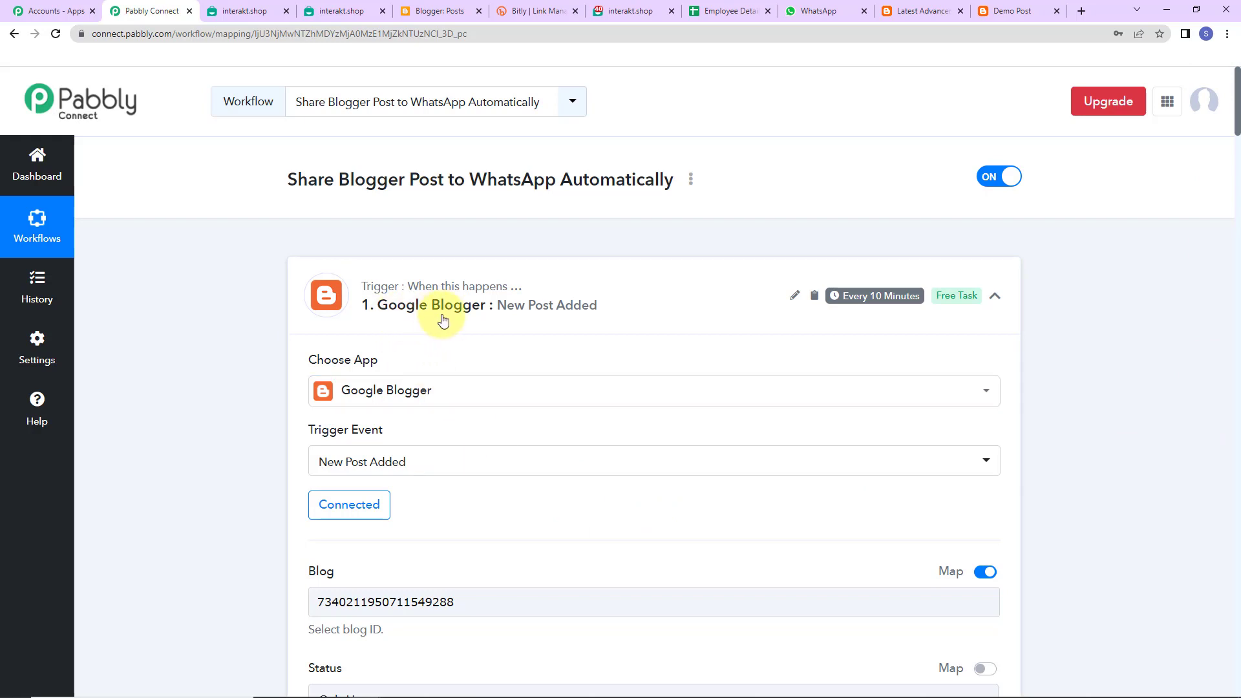
pyautogui.click(993, 304)
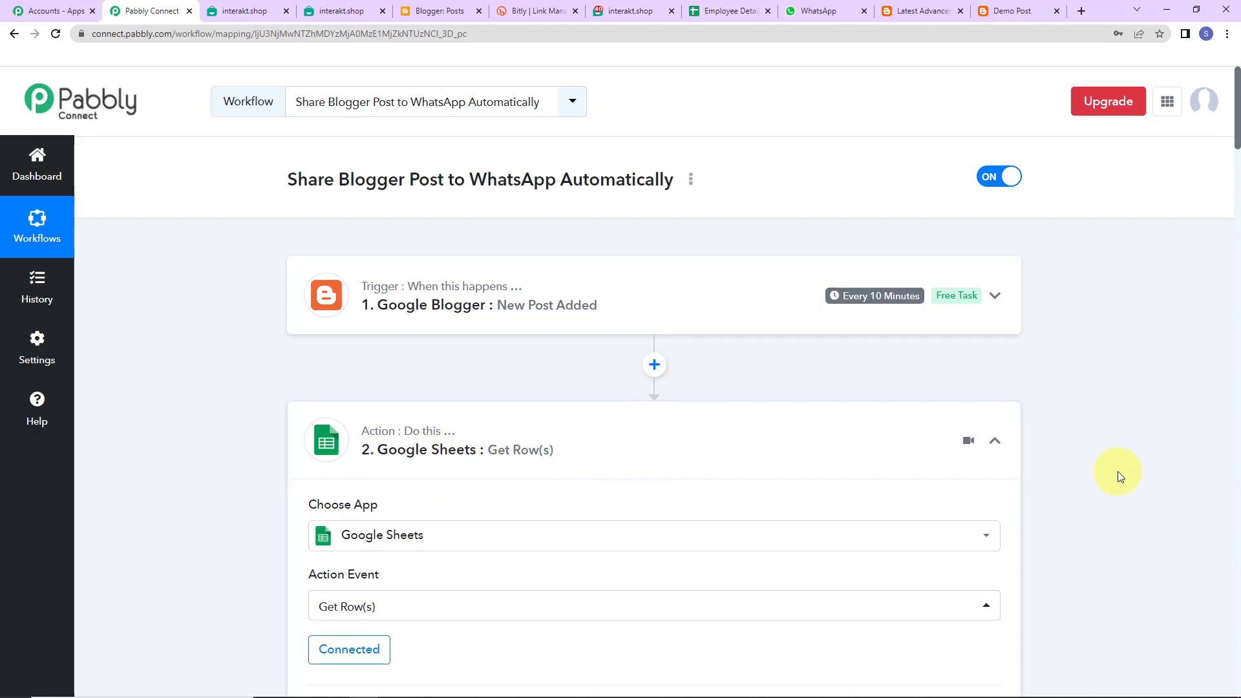
pyautogui.click(994, 441)
pyautogui.scroll(-2, 603, 486)
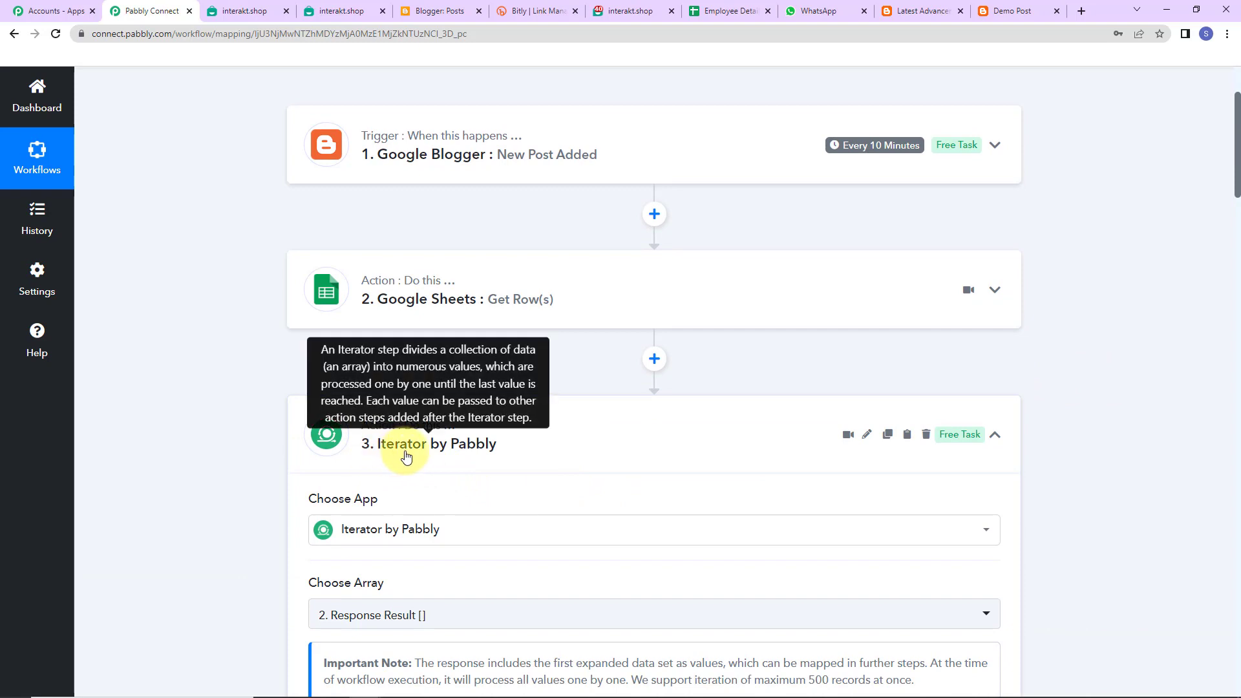
pyautogui.click(994, 435)
pyautogui.scroll(-2, 1068, 465)
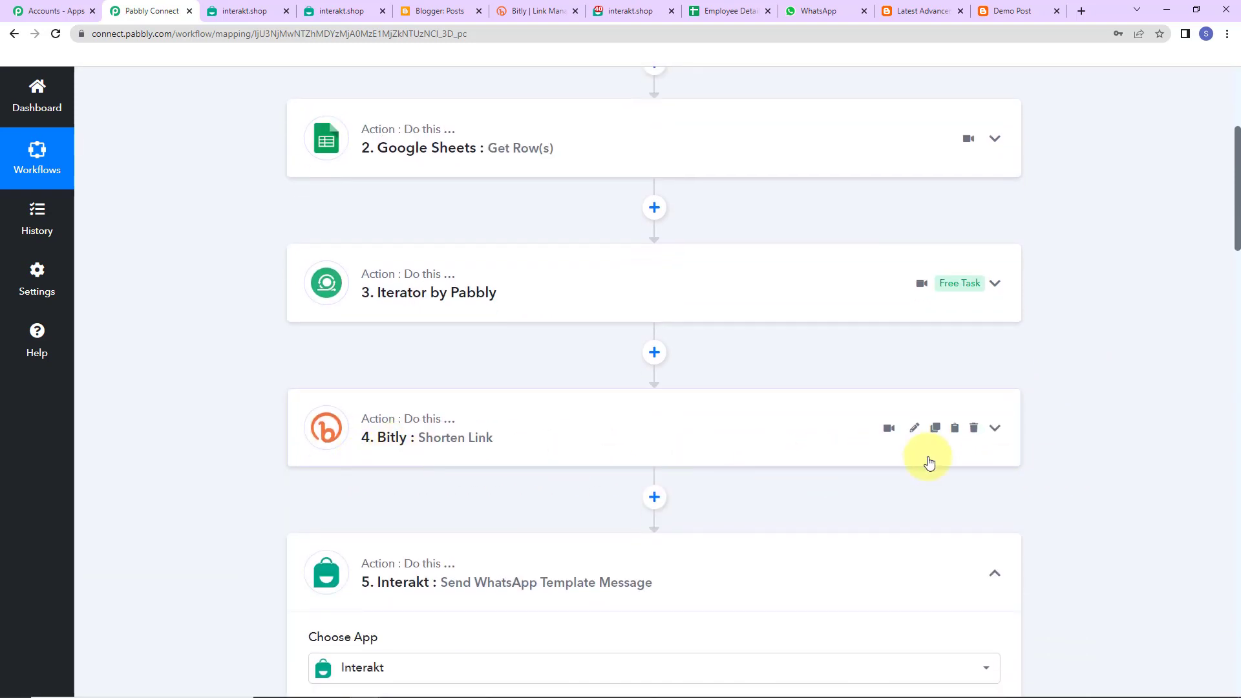
pyautogui.scroll(-2, 938, 466)
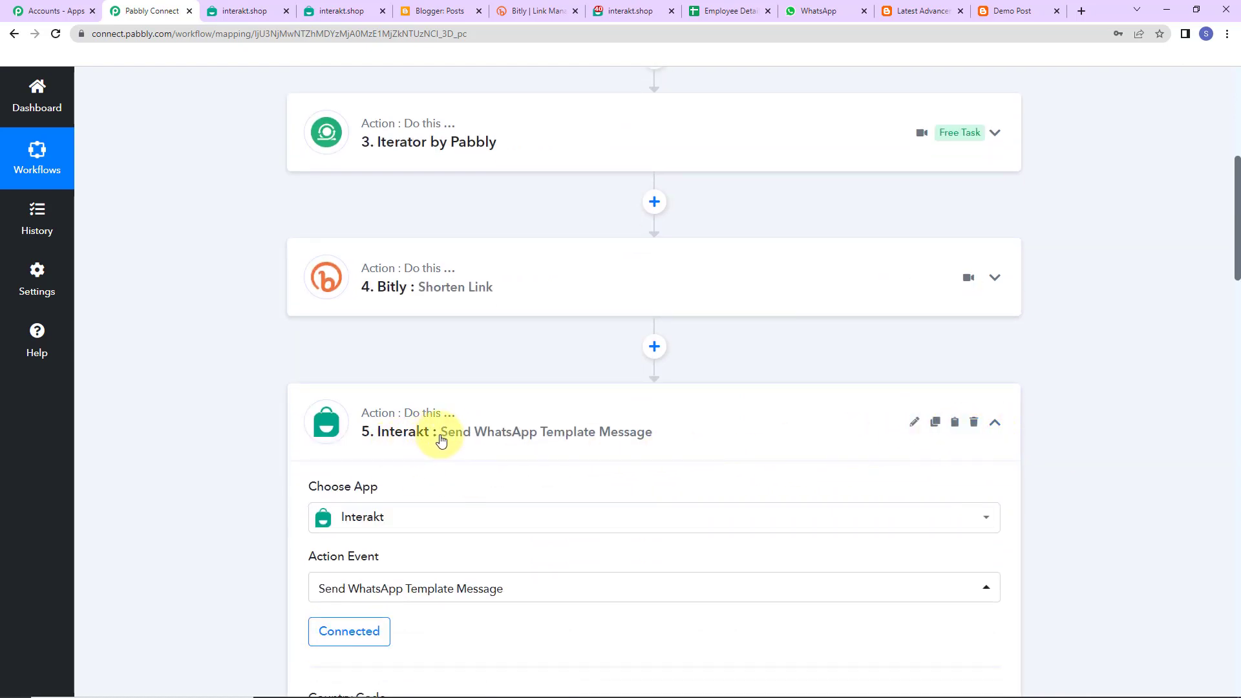
pyautogui.click(995, 422)
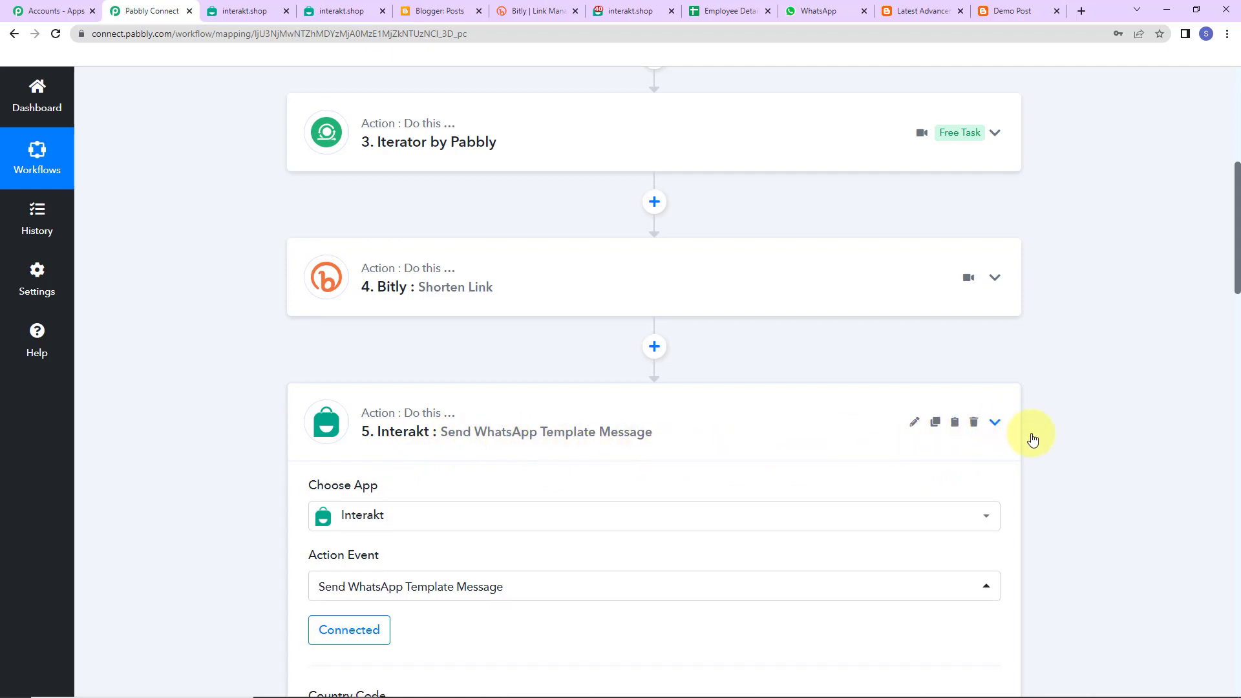